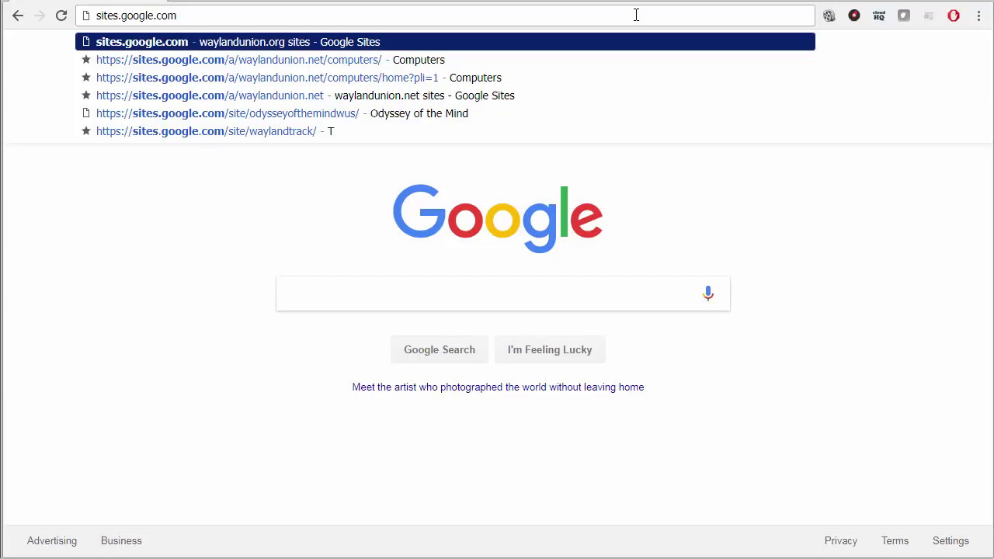
Step: Go to sites.google.com and create a site in new Sites
key(Return)
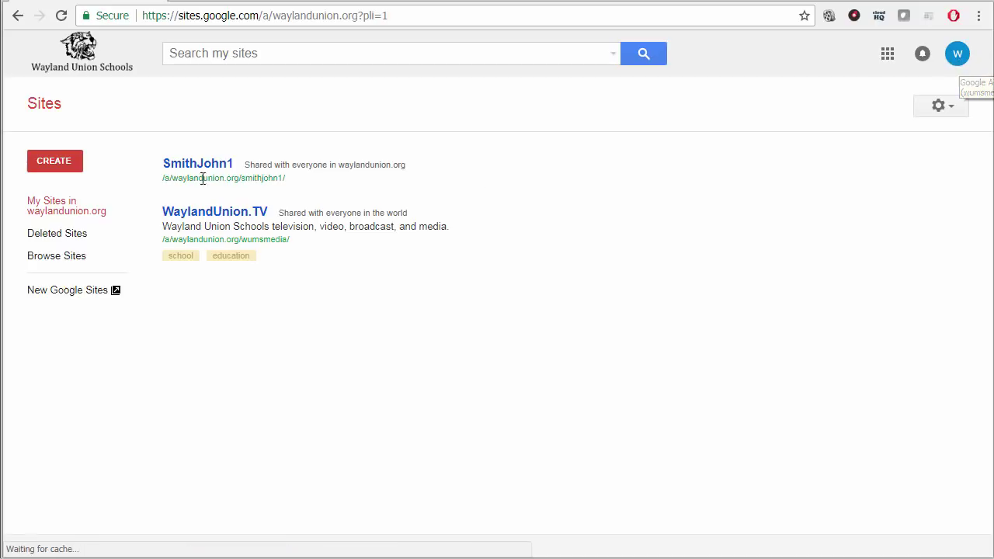
click(60, 167)
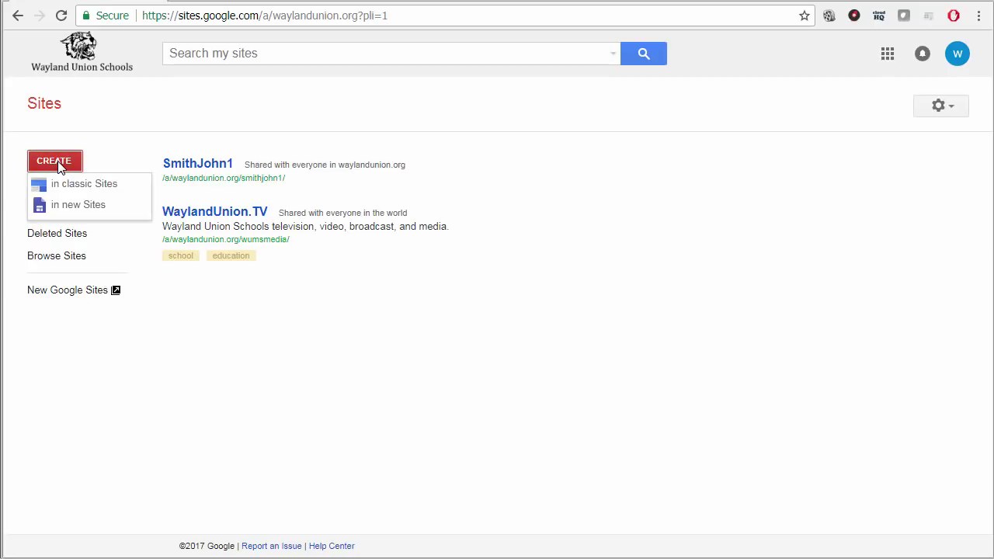
click(68, 210)
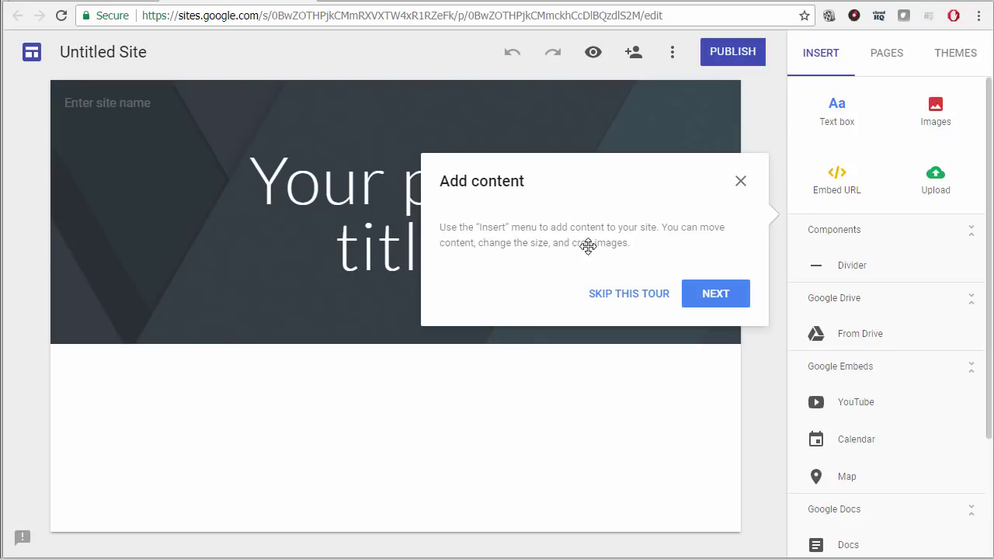
Step: Go through the introductory tour from Add content to Publish and close it
click(735, 303)
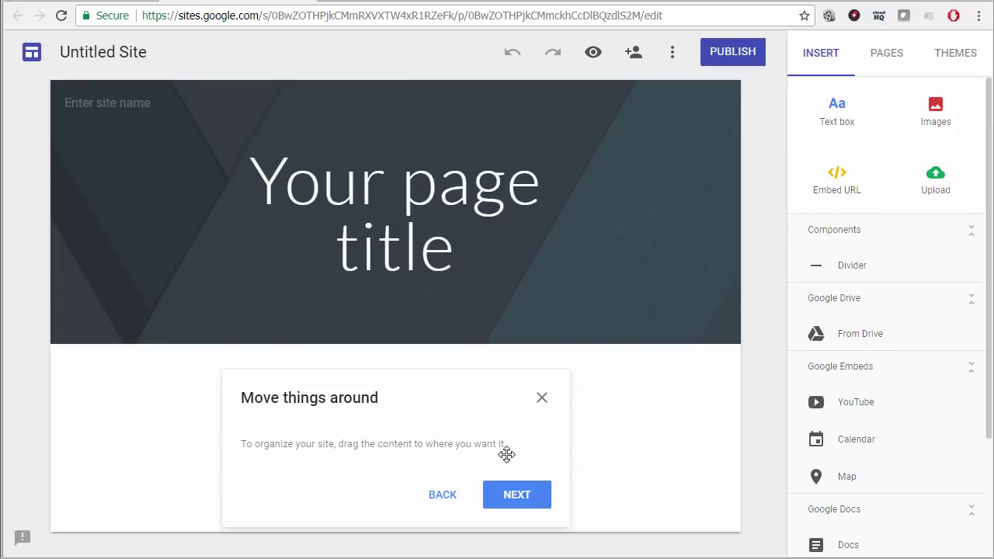
click(523, 497)
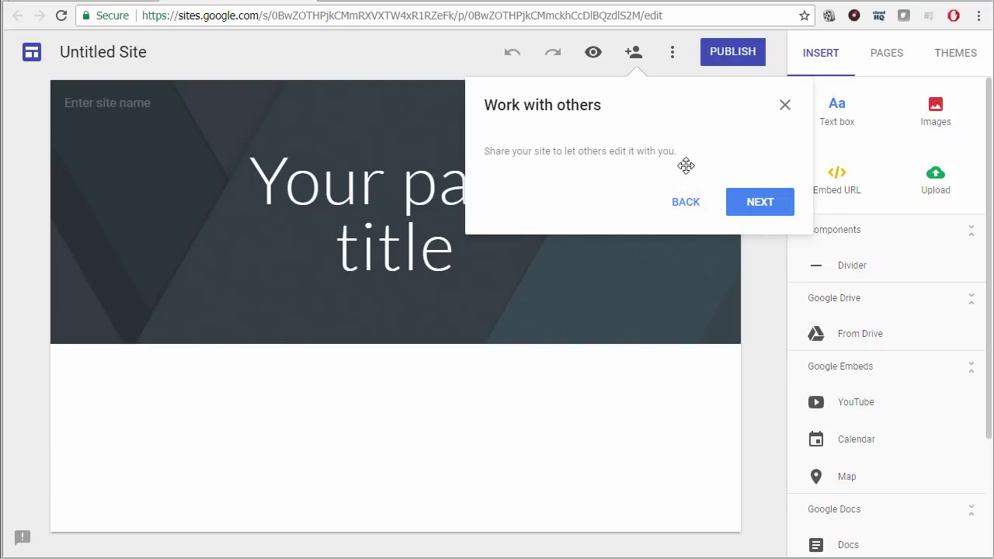
click(772, 204)
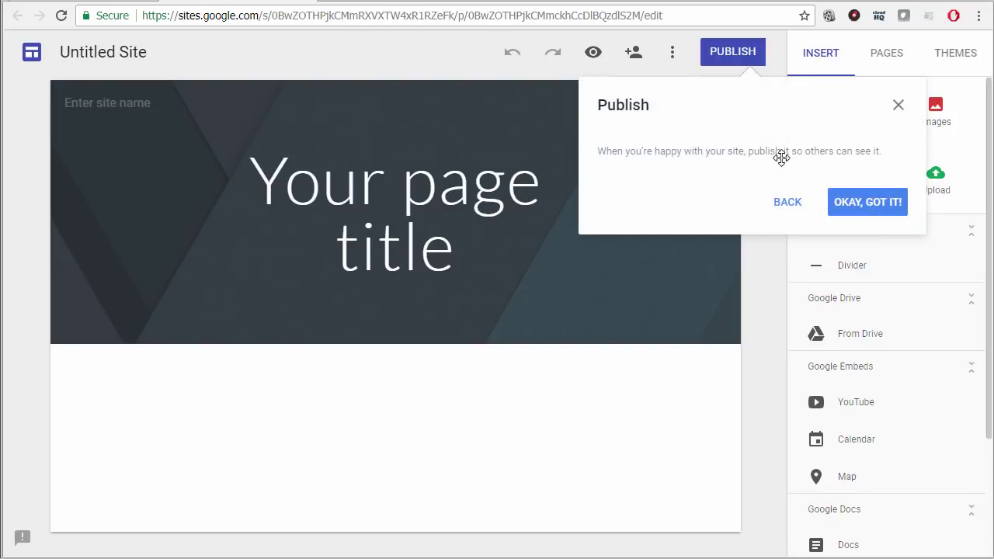
click(888, 205)
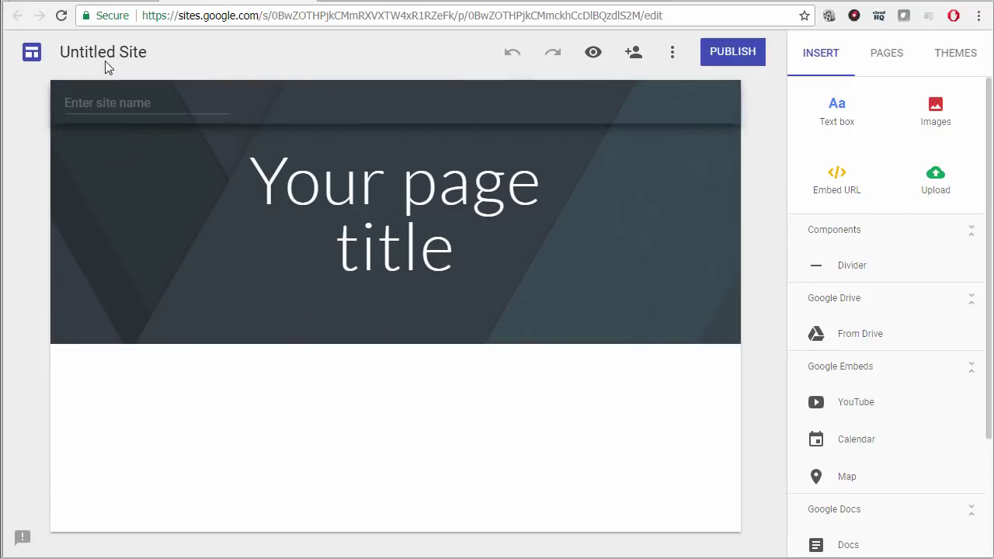
Step: Replace the page title with "Google Site of" plus the owner's full name, and widen the title box on both sides
click(373, 208)
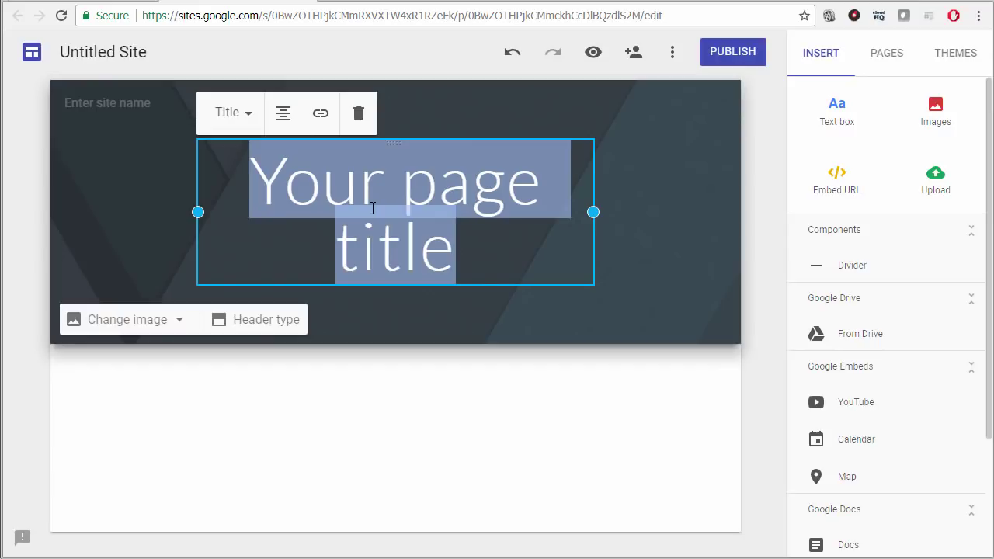
text(Googl)
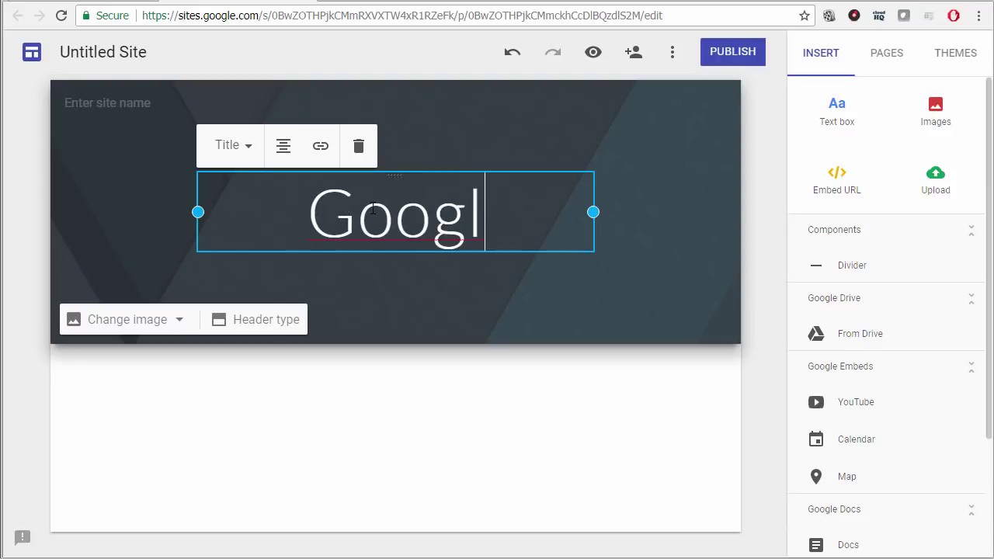
text(e Site)
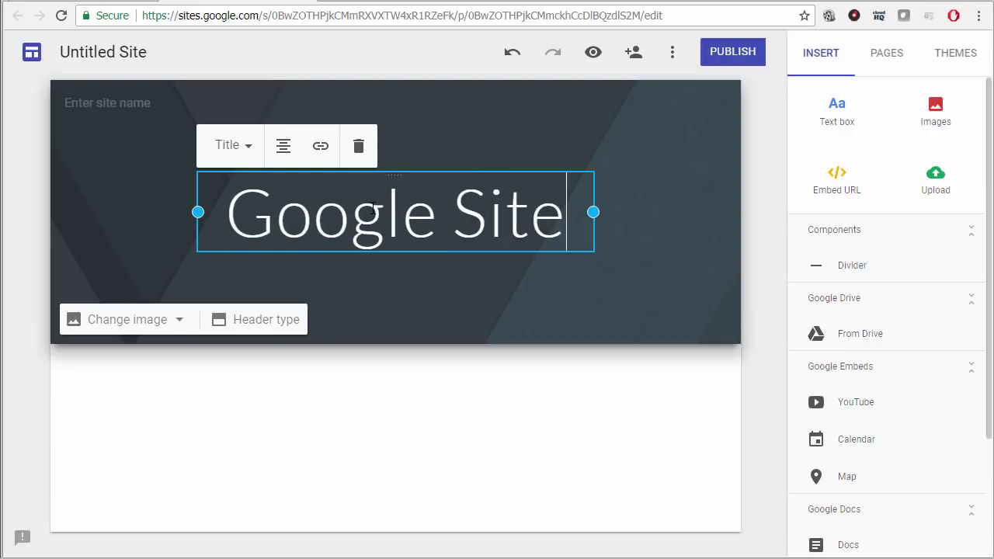
text( of )
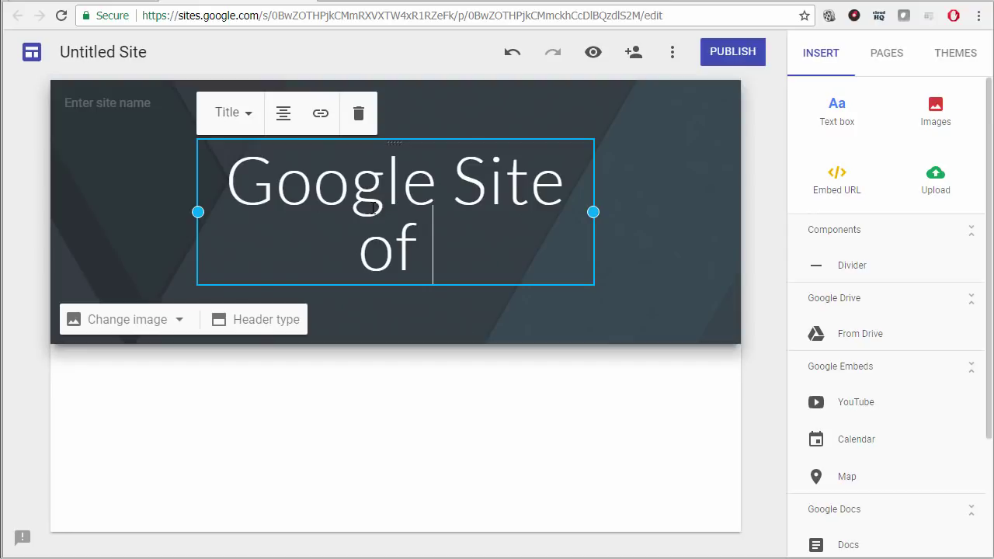
text(John )
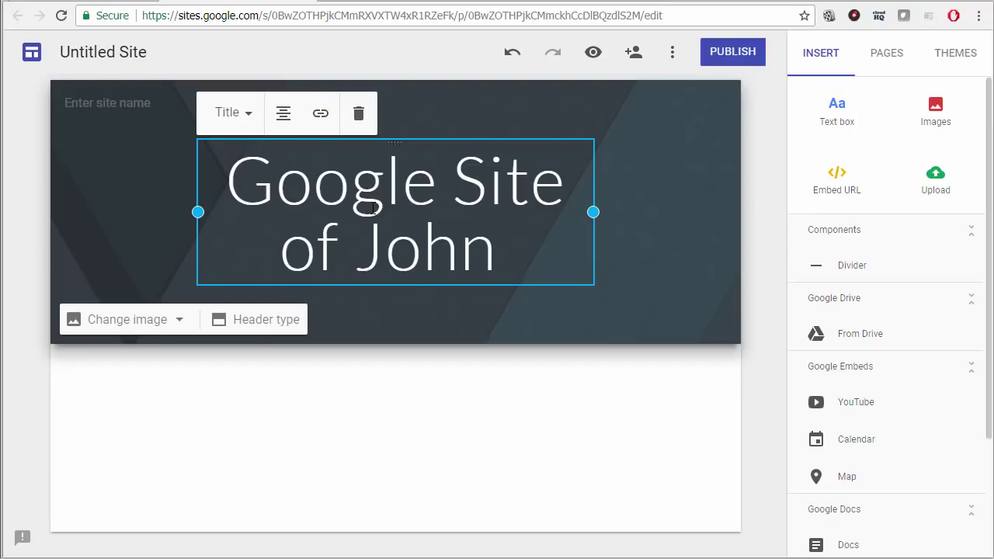
text(Anderson)
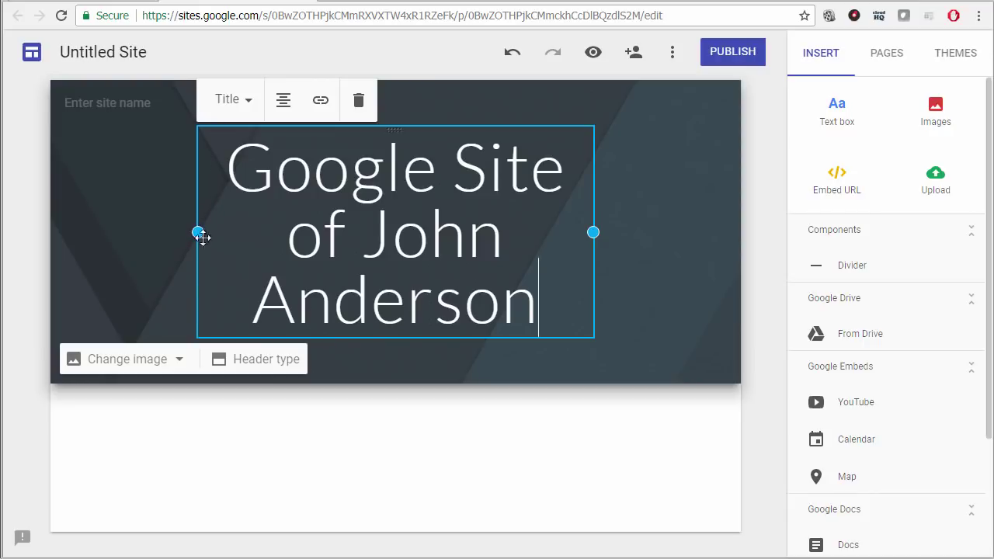
drag(197, 232, 95, 224)
drag(595, 212, 666, 205)
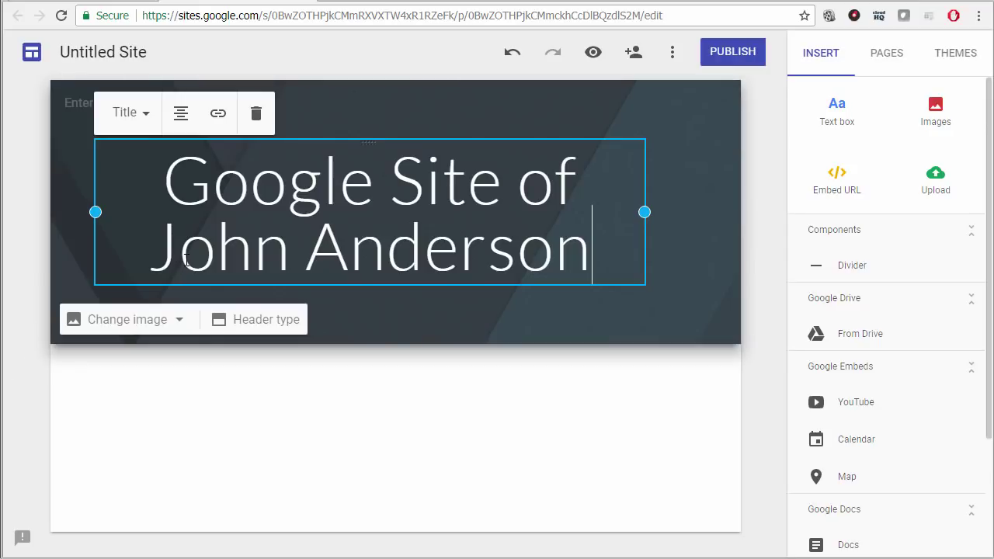
Step: Try the Large banner and Title only header types, and return the header to Banner
click(264, 321)
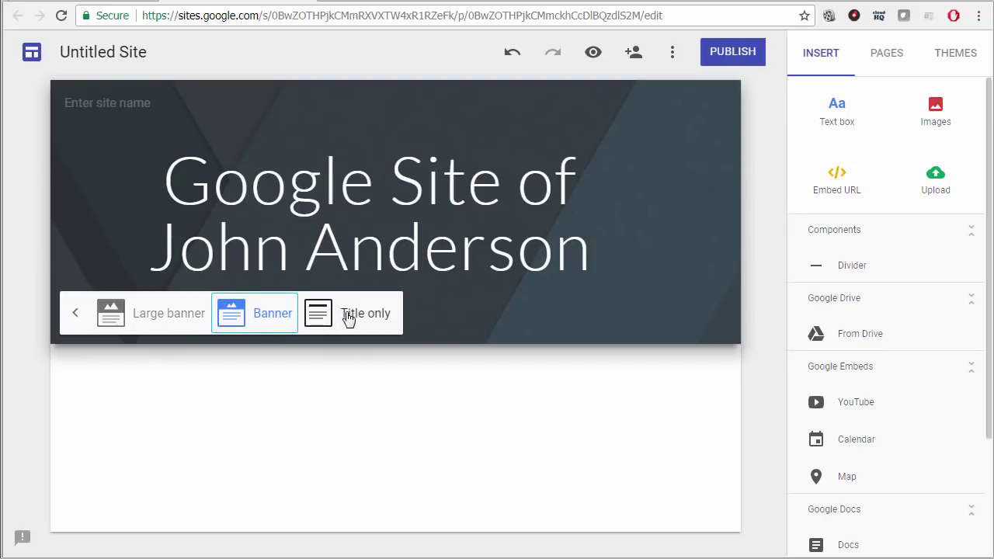
click(161, 314)
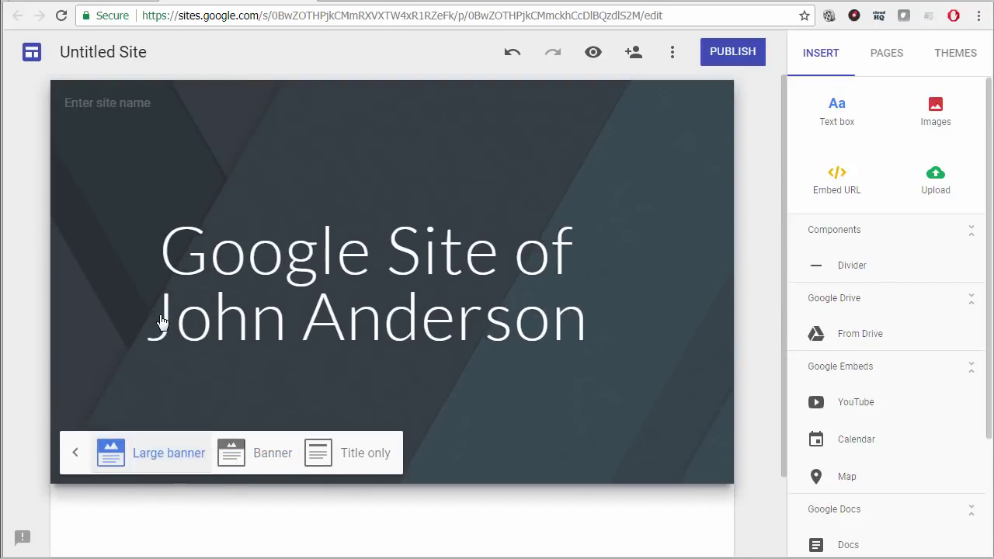
click(247, 453)
click(367, 324)
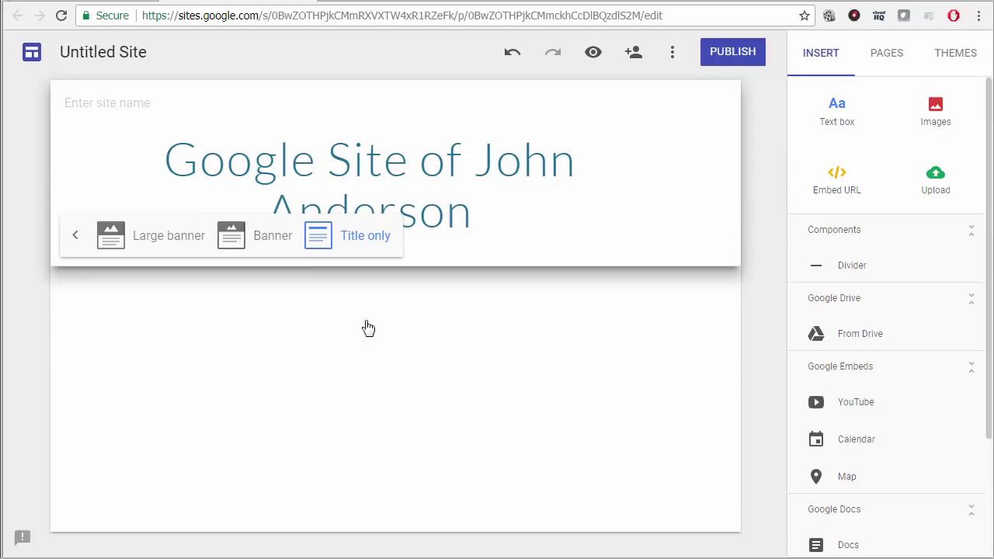
click(258, 238)
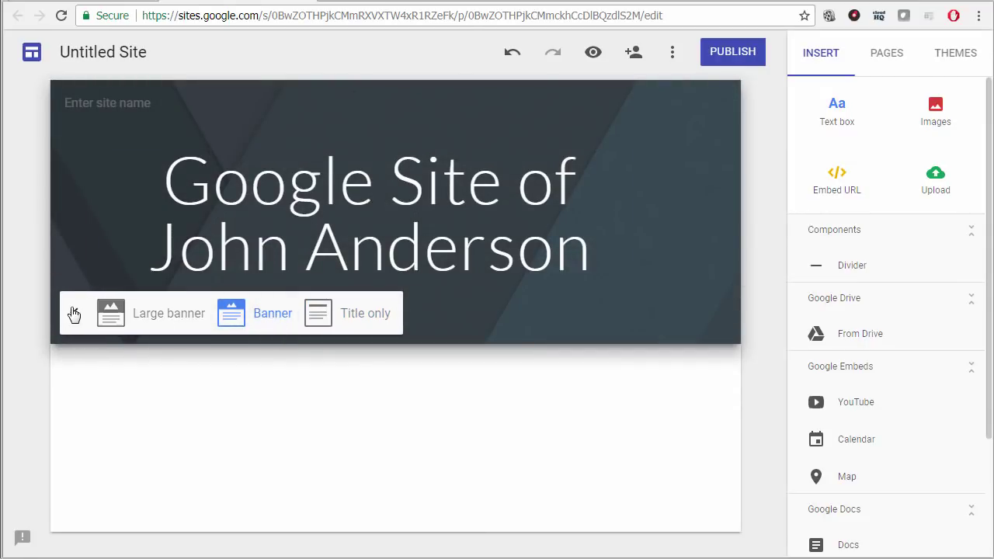
click(75, 318)
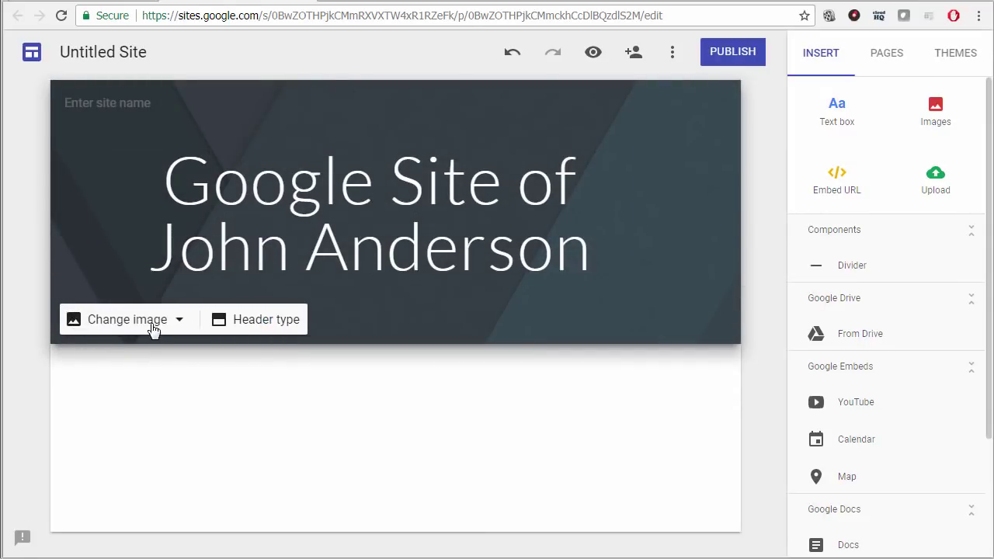
Step: Open the image selection for the header and look through the By URL, Search, Your albums and Google Drive sources
click(155, 322)
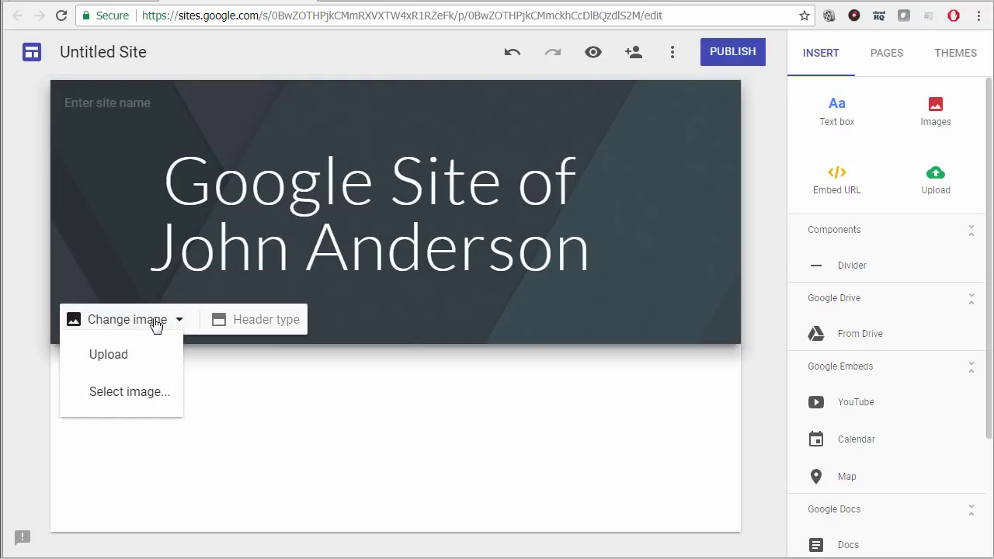
click(126, 394)
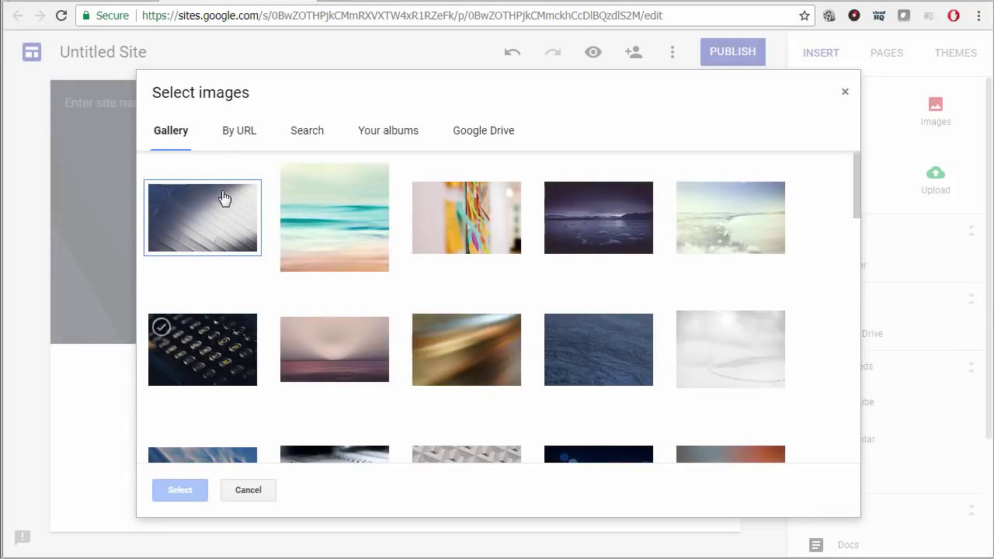
click(241, 138)
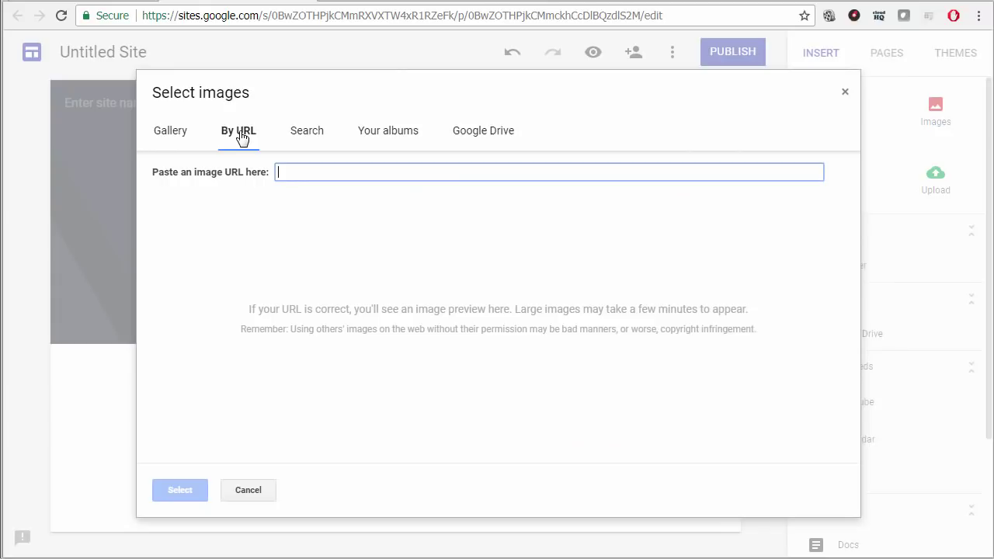
click(311, 136)
click(397, 133)
click(493, 140)
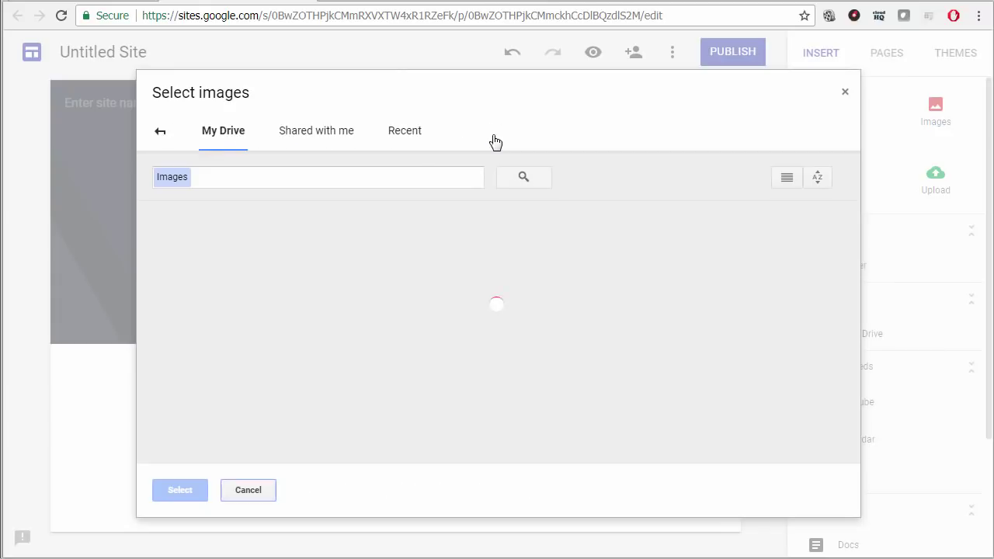
click(160, 134)
Step: Search Google images for "solar system" and set the first result as the header image
click(305, 136)
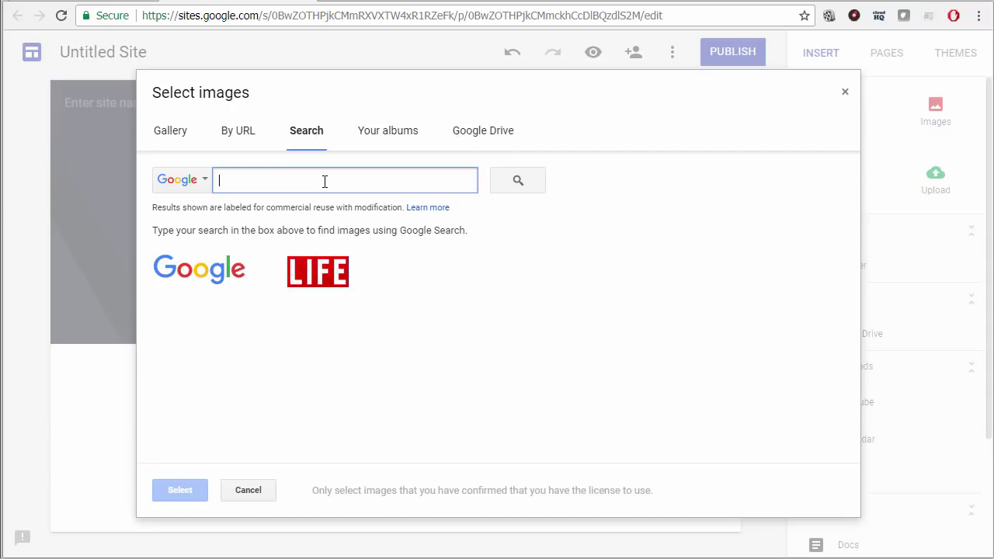
text(sol)
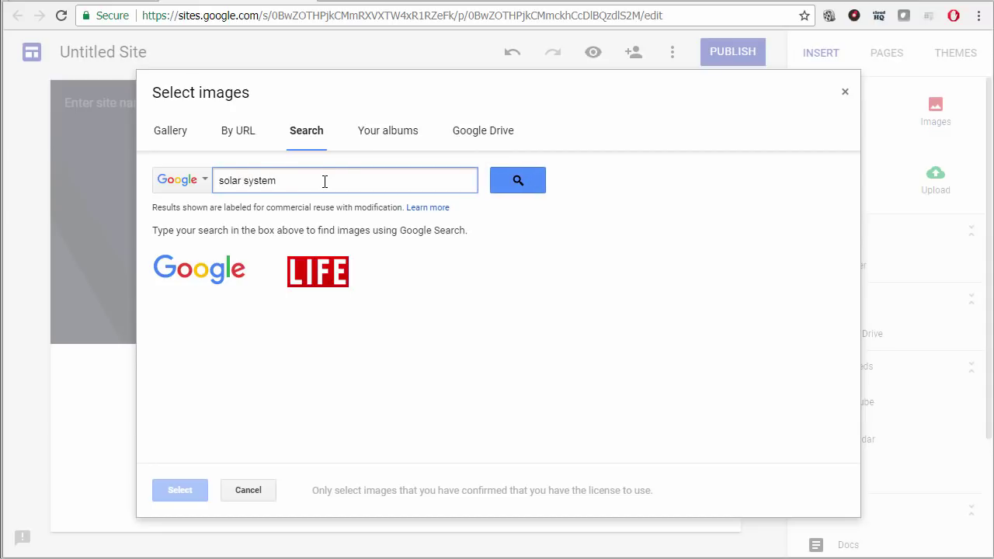
text(ar system)
click(521, 178)
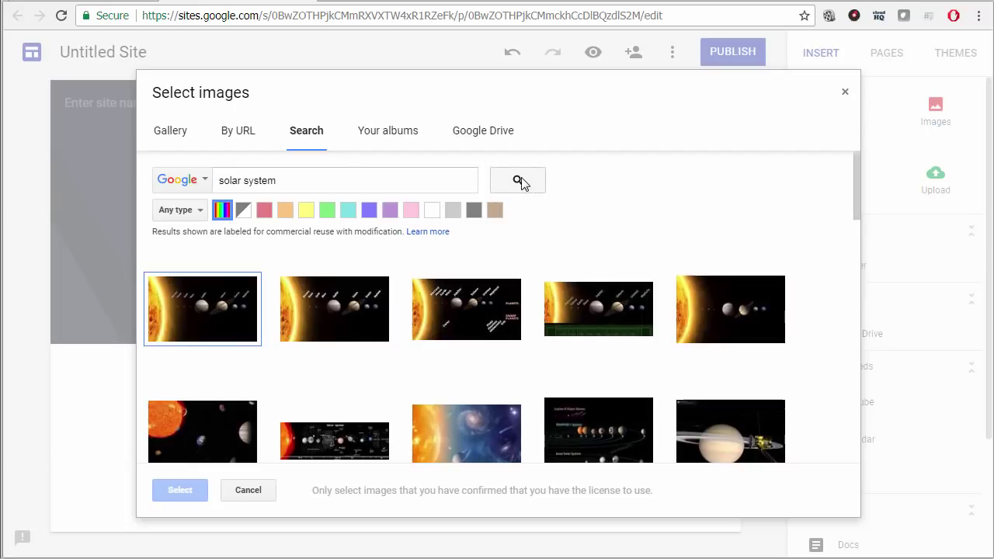
click(208, 323)
click(188, 334)
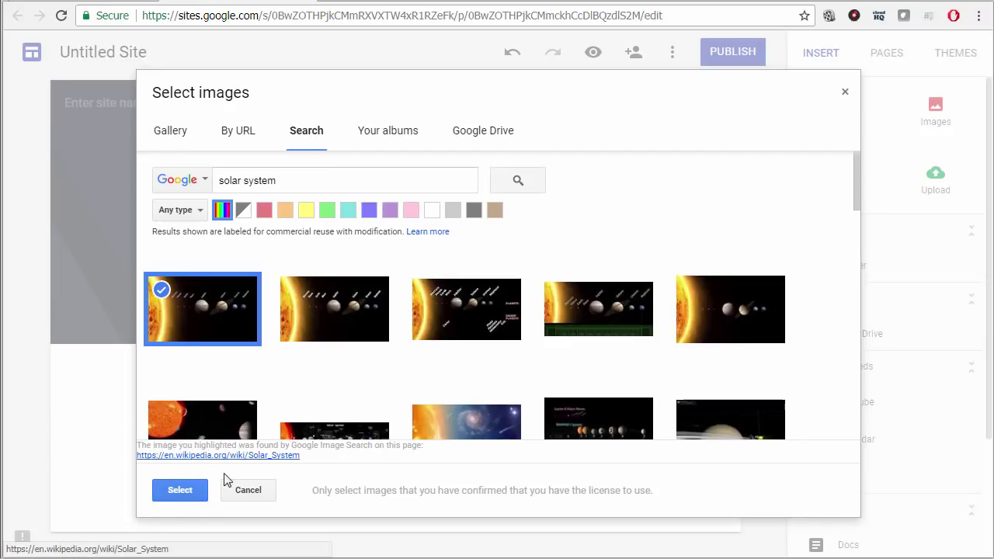
click(185, 490)
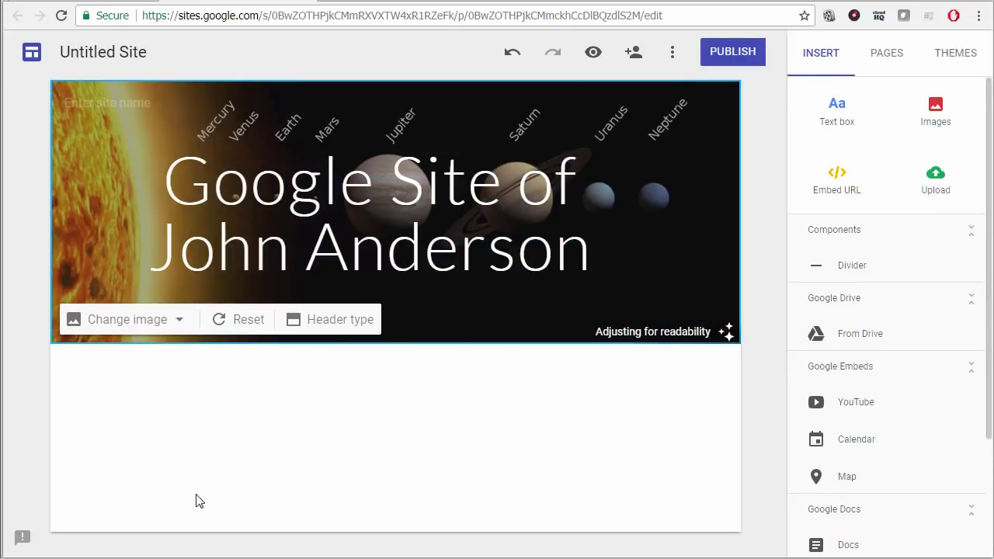
Step: Add a site logo by searching Google images for "J" and selecting the orange circle with a white J and black outline
mouse_move(79, 118)
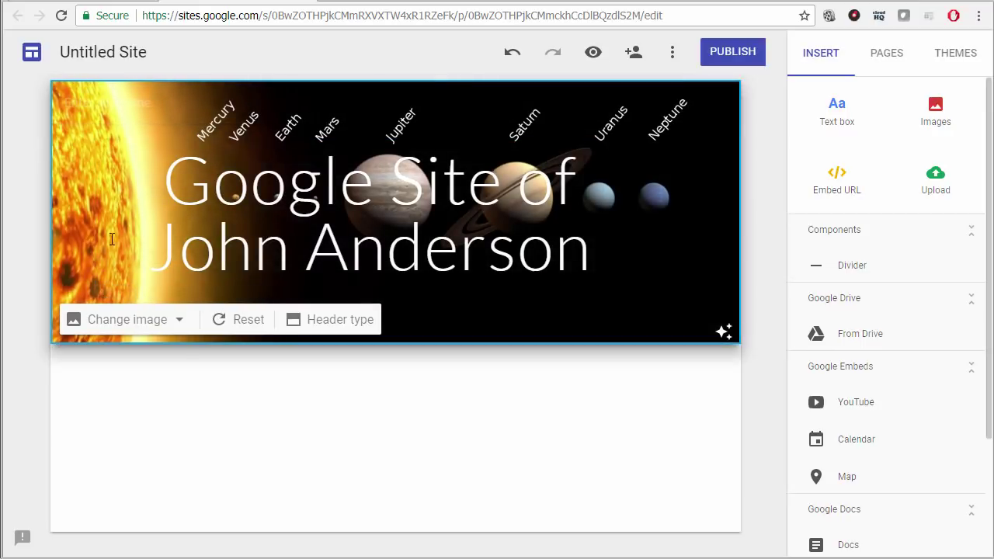
click(99, 149)
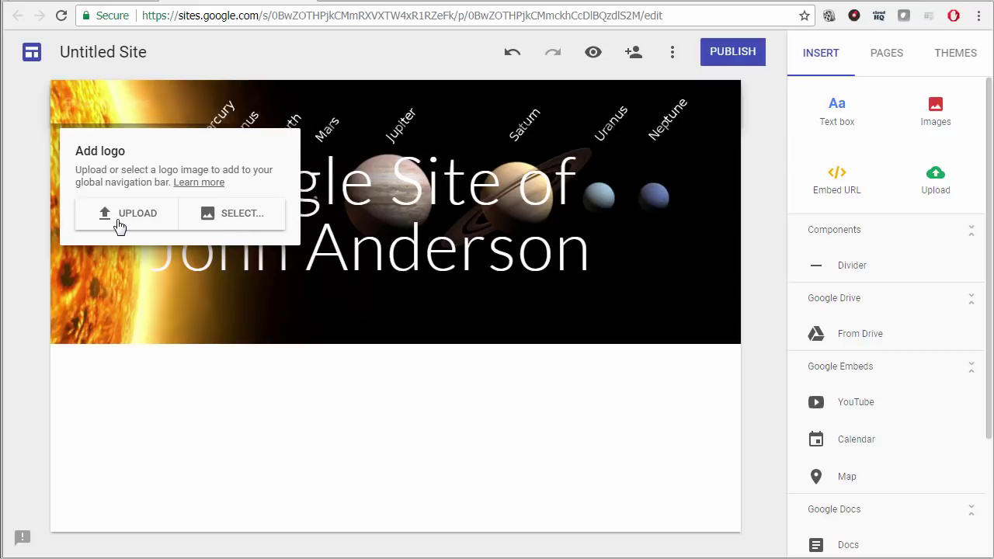
click(234, 220)
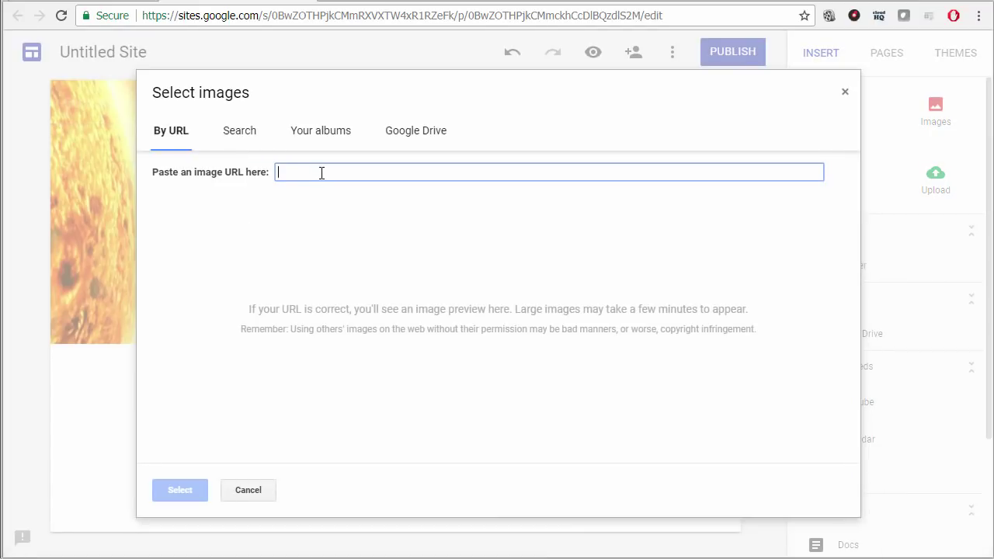
text(J)
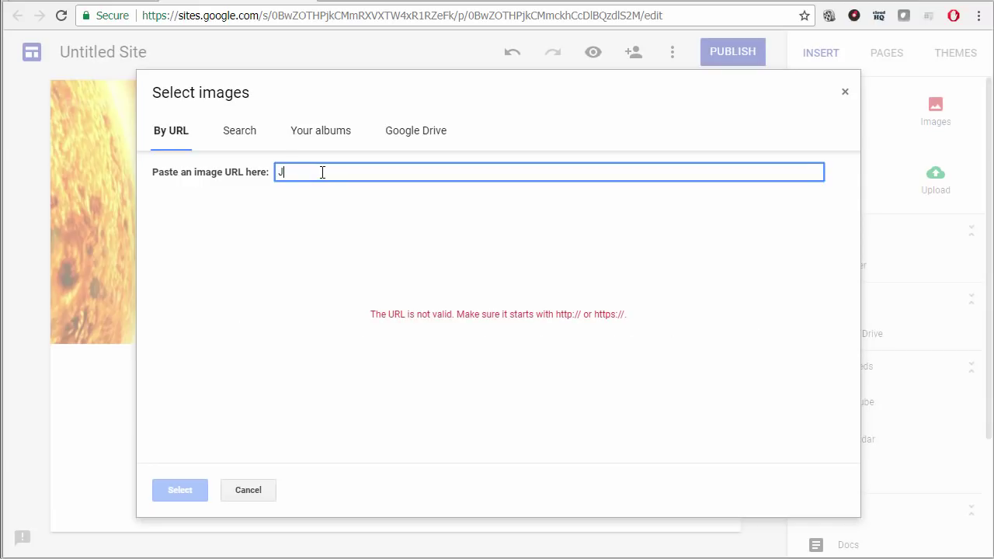
click(240, 132)
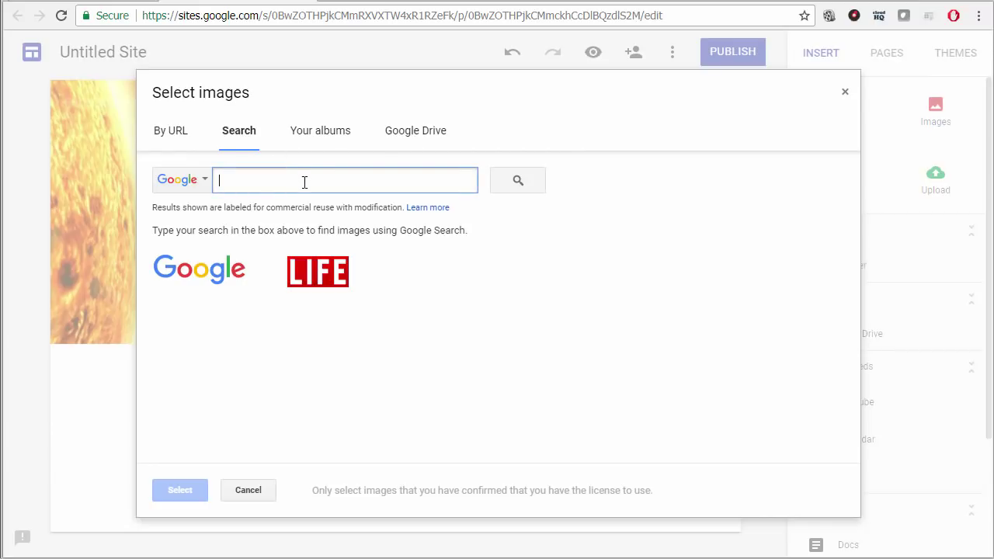
text(J)
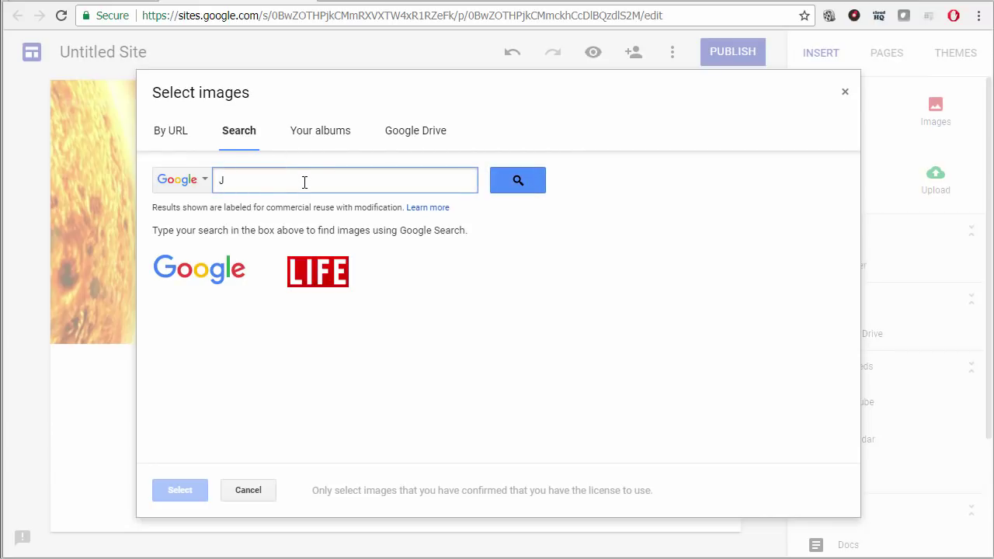
click(531, 180)
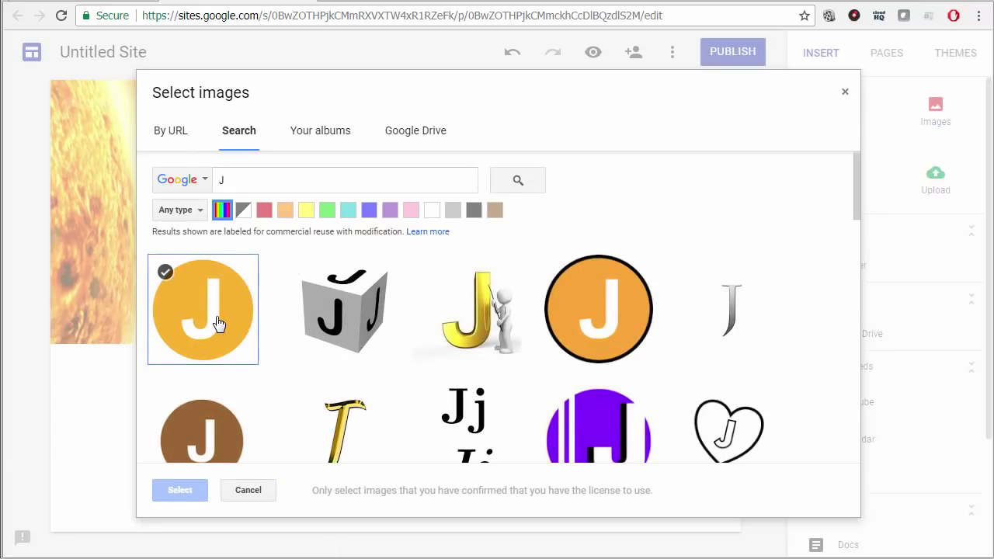
click(627, 307)
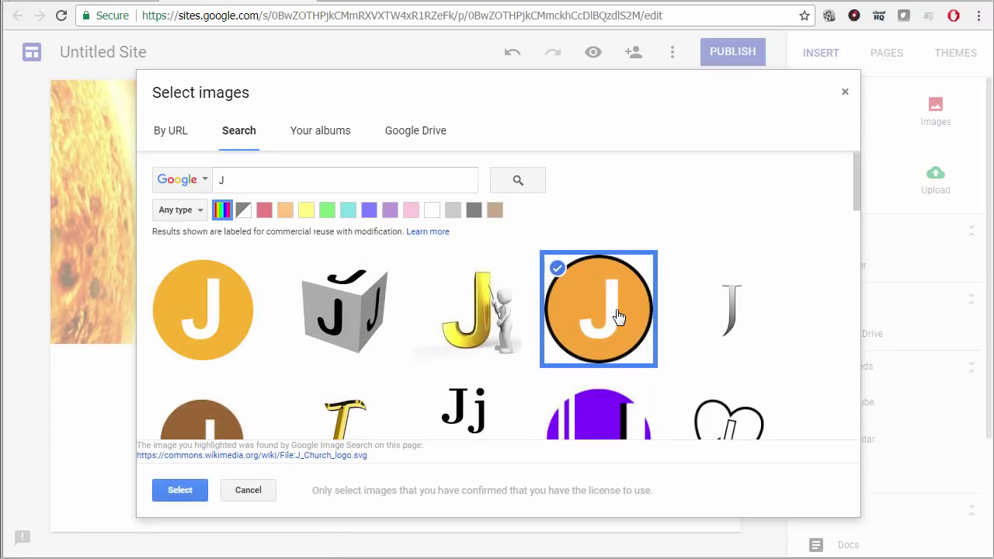
click(178, 489)
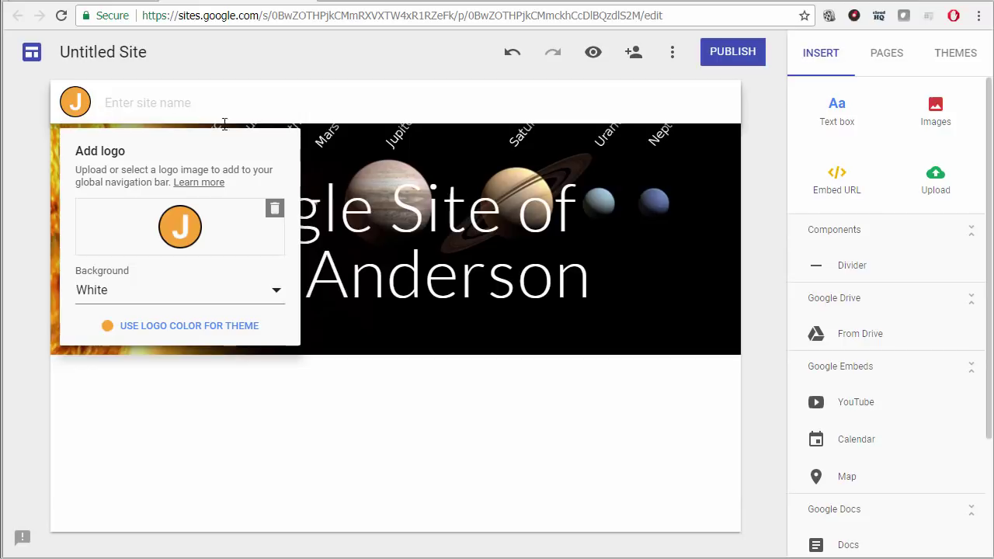
Step: Set the site name to "Google Site of" followed by the owner's full name
click(168, 102)
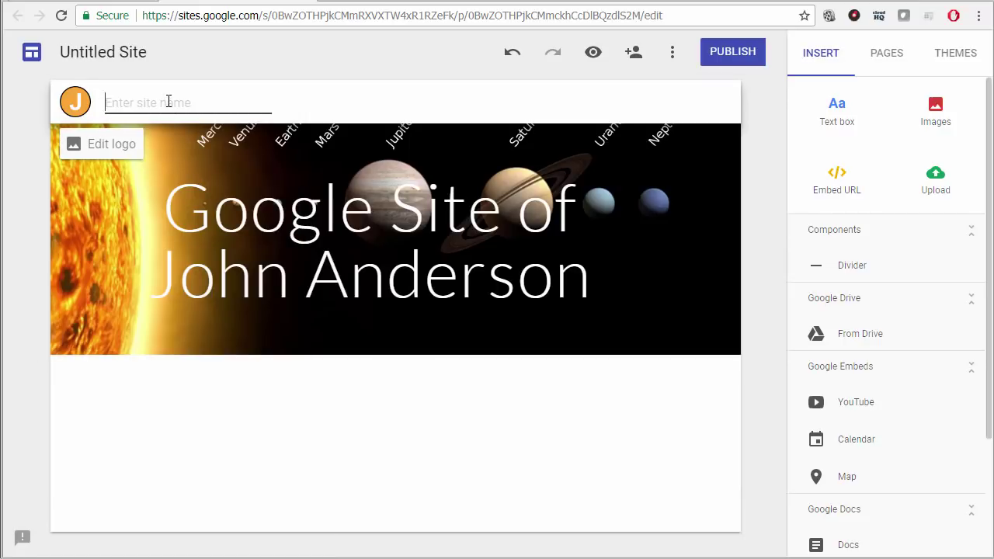
text(Goog)
text(le )
text(Site of John Anderson)
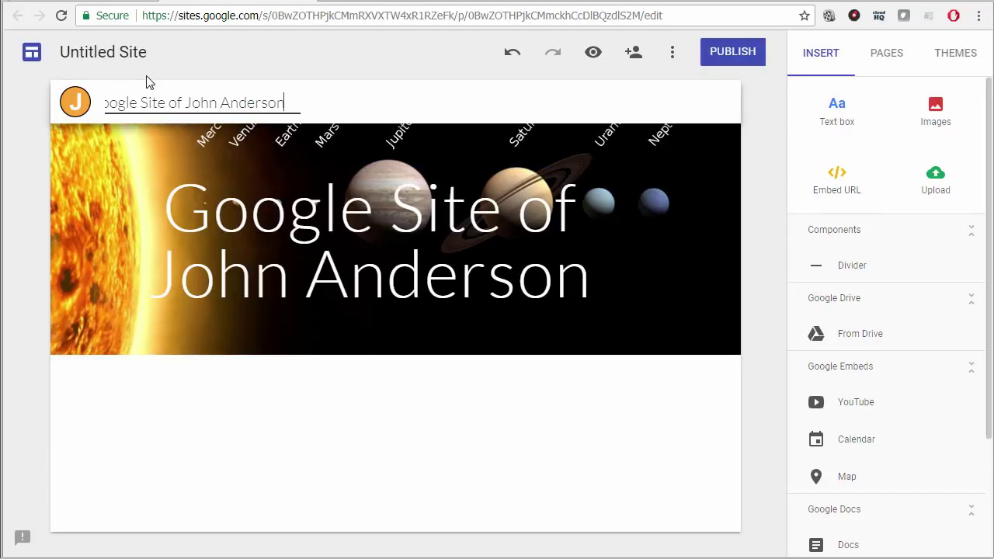
click(483, 429)
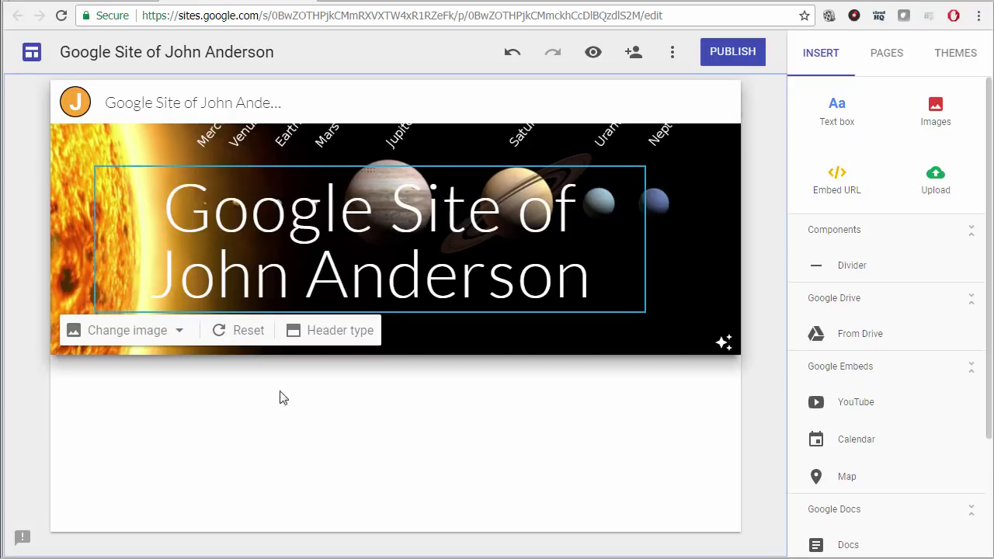
Step: Try the header image without the readability adjustment, and turn the adjustment back on
click(722, 344)
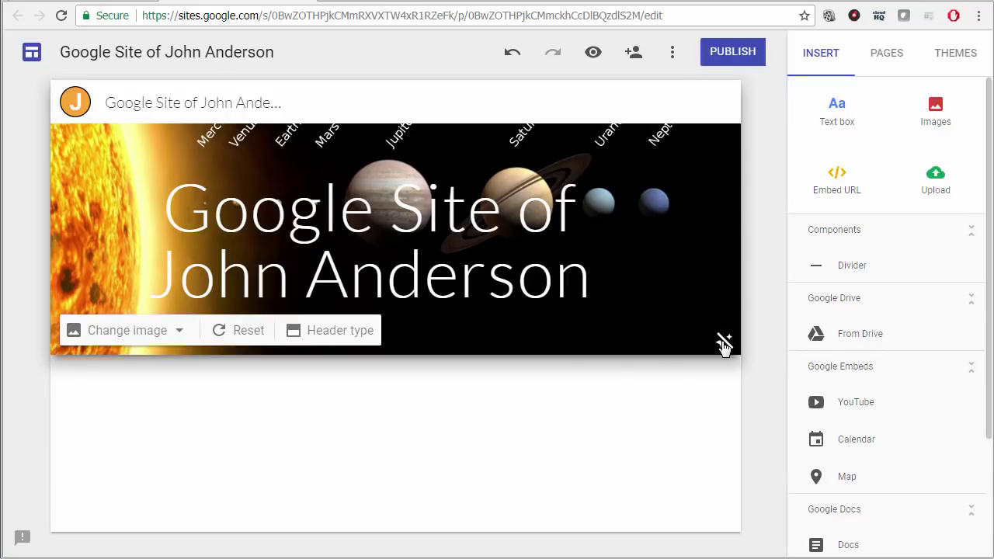
click(722, 345)
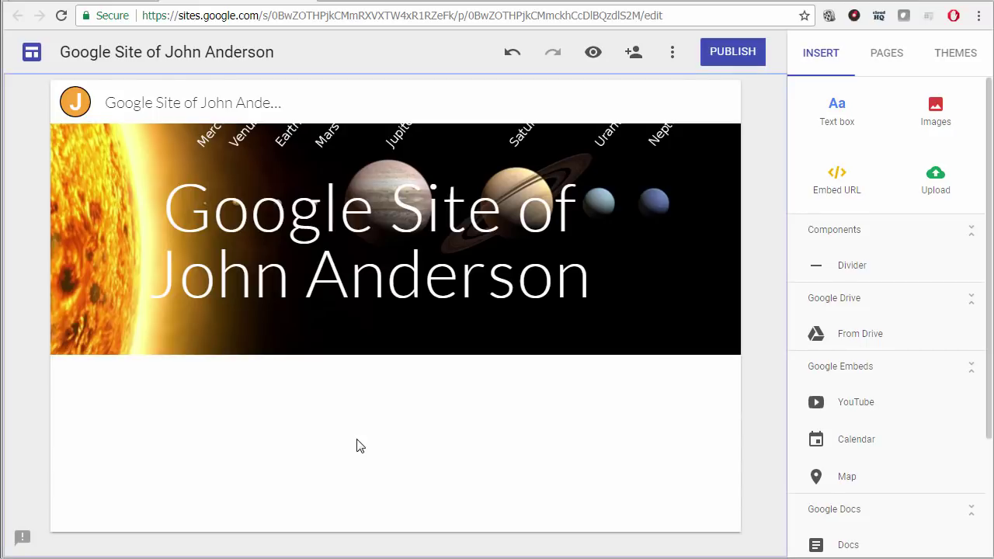
double_click(513, 425)
click(513, 426)
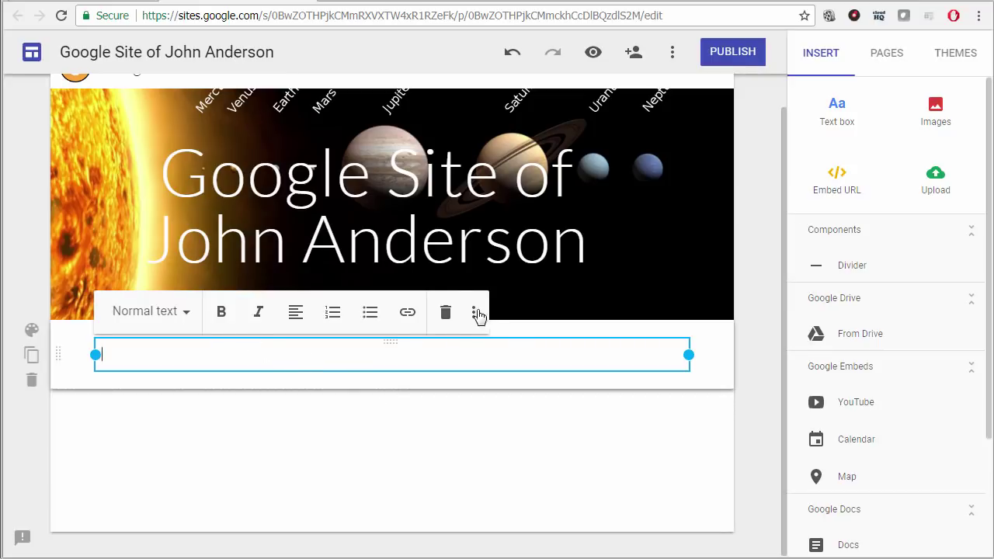
click(448, 318)
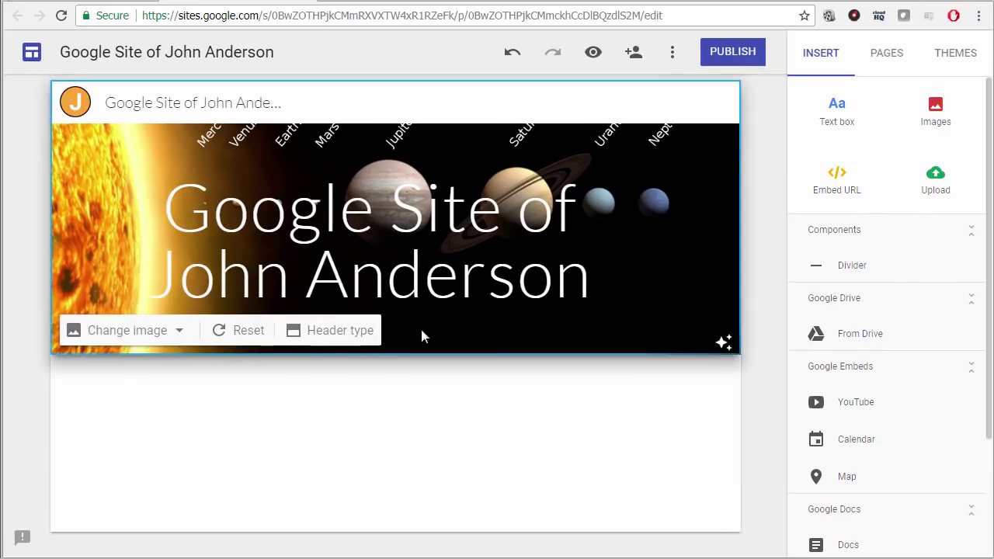
Step: Insert a text box below the header with the paragraphs "This is my brand new Google Site." and "Check out some of my pages!"
double_click(243, 407)
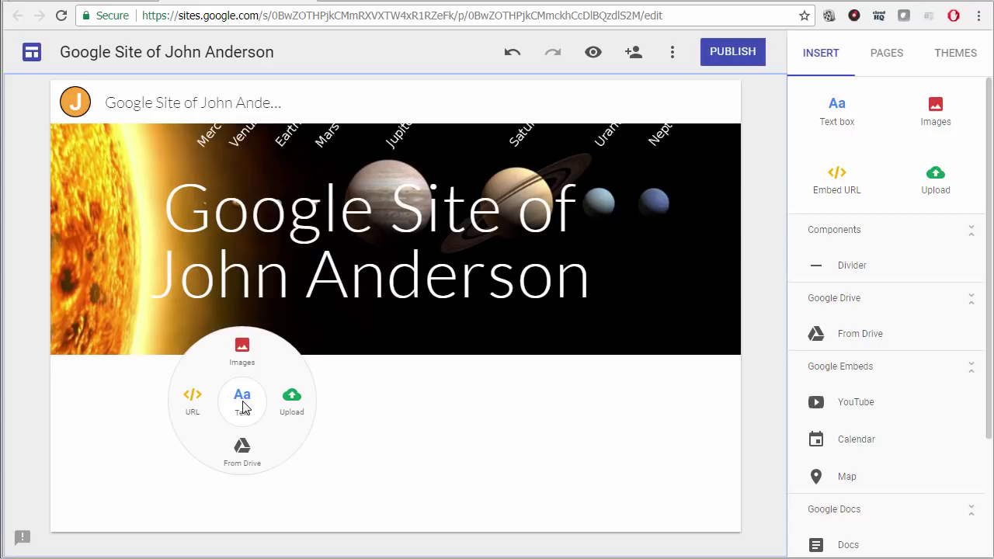
double_click(348, 404)
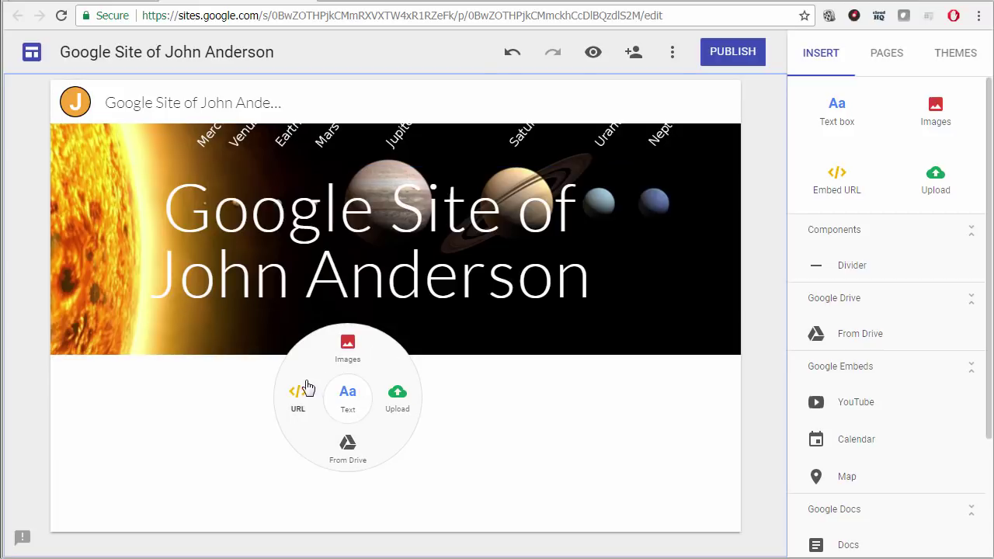
click(348, 398)
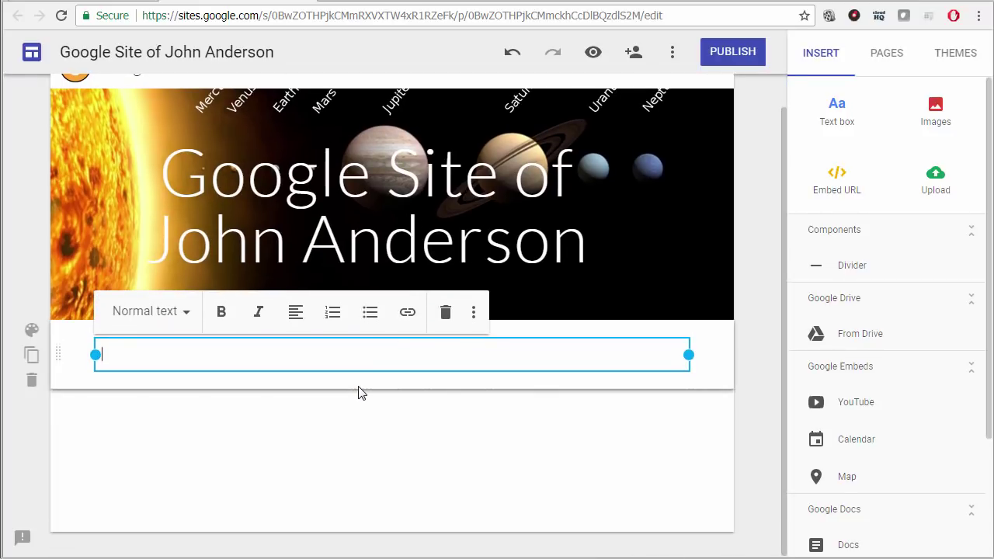
text(This is my brand new Google Site)
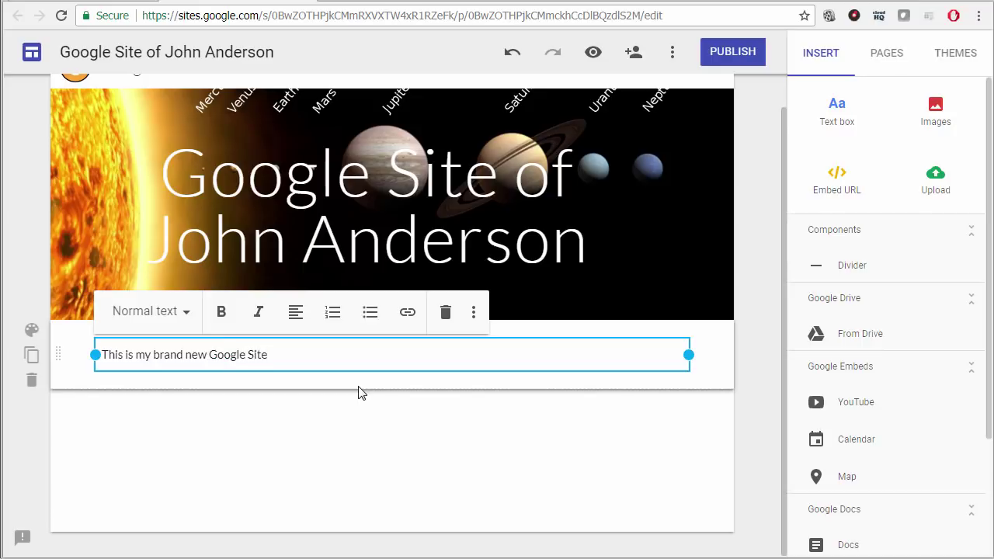
text(.)
key(Return)
key(Return)
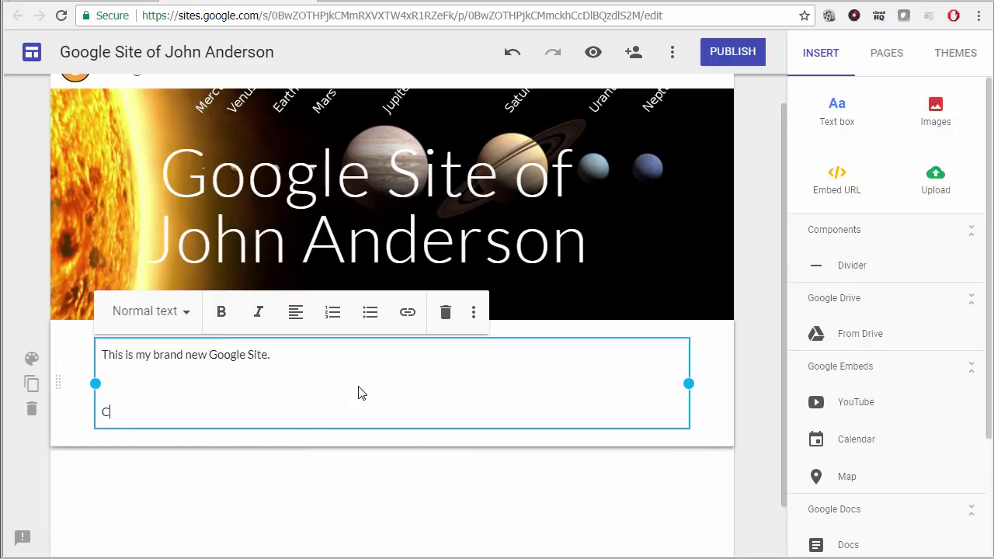
key(BackSpace)
key(BackSpace)
key(BackSpace)
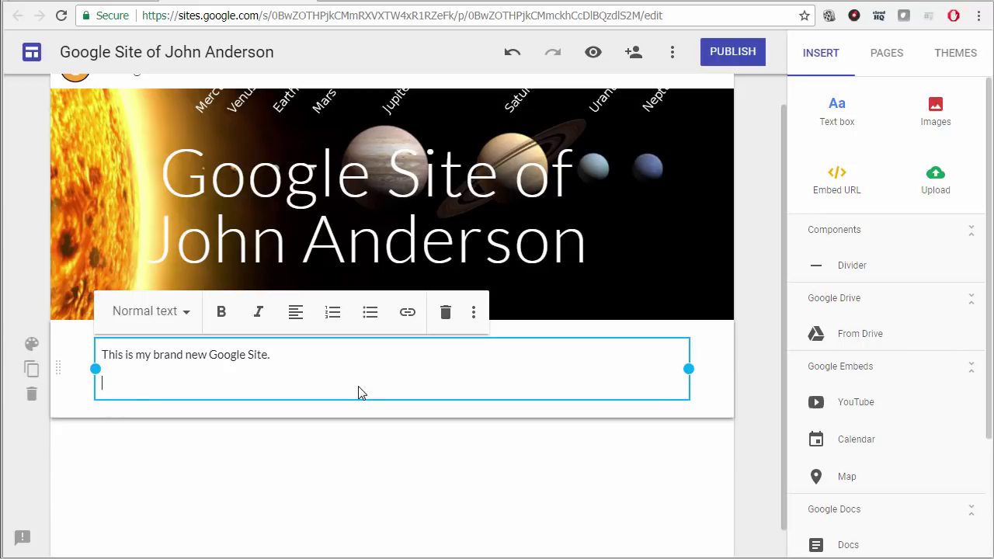
key(Return)
text(Check out some of my)
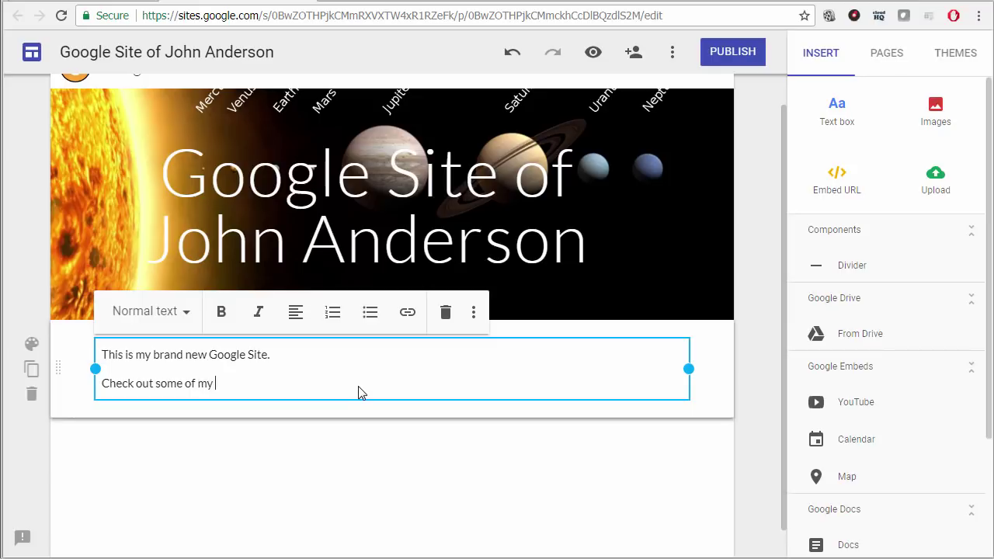
text( pages!)
Step: Look through the text styles and the additional formatting options available for the text box
click(187, 315)
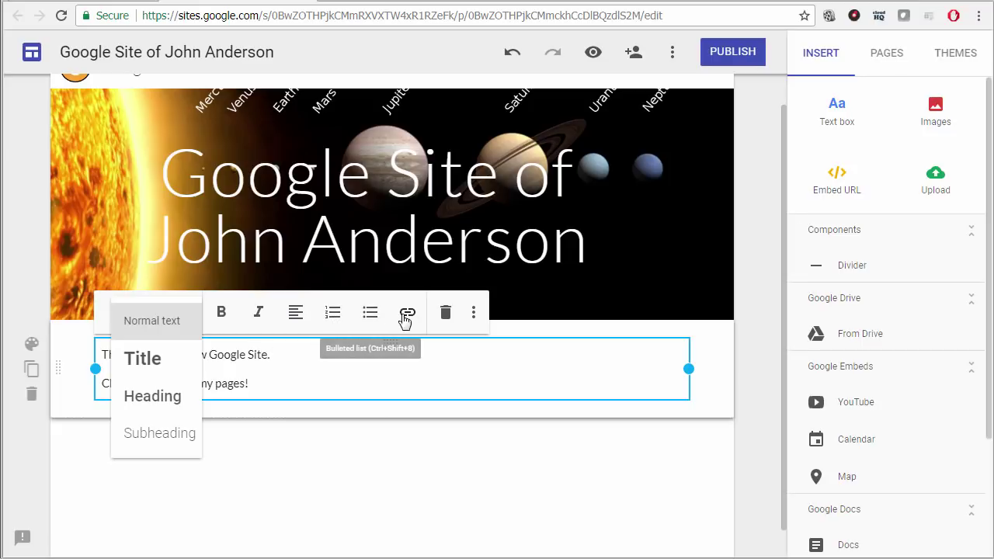
click(478, 320)
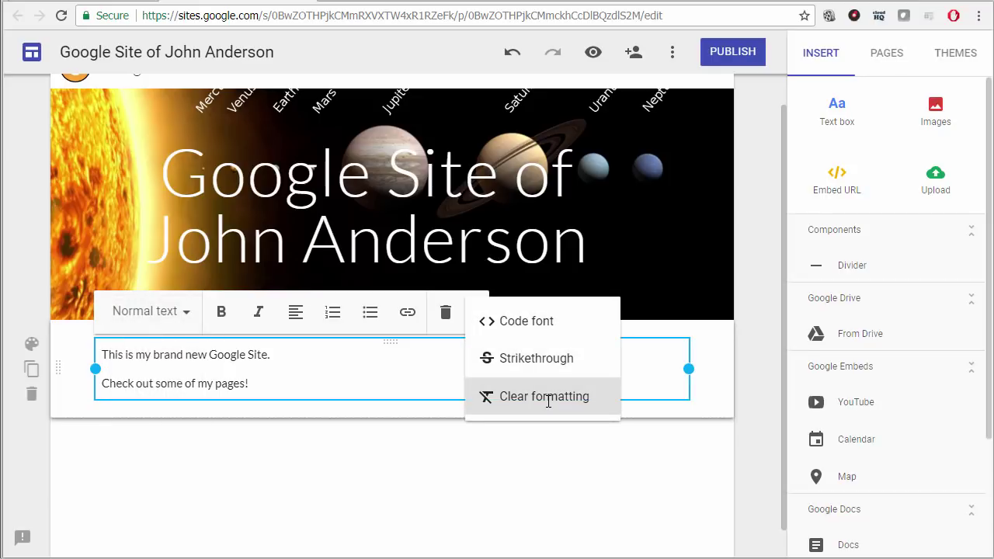
click(554, 487)
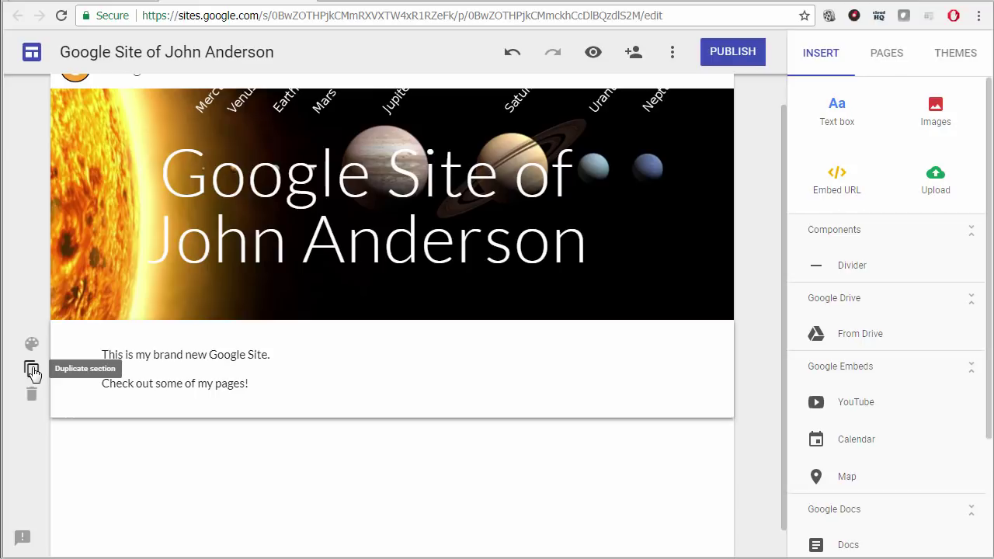
Step: Try the Emphasis 2 style on the text section, check the Image background options, and return the section to Regular
click(33, 350)
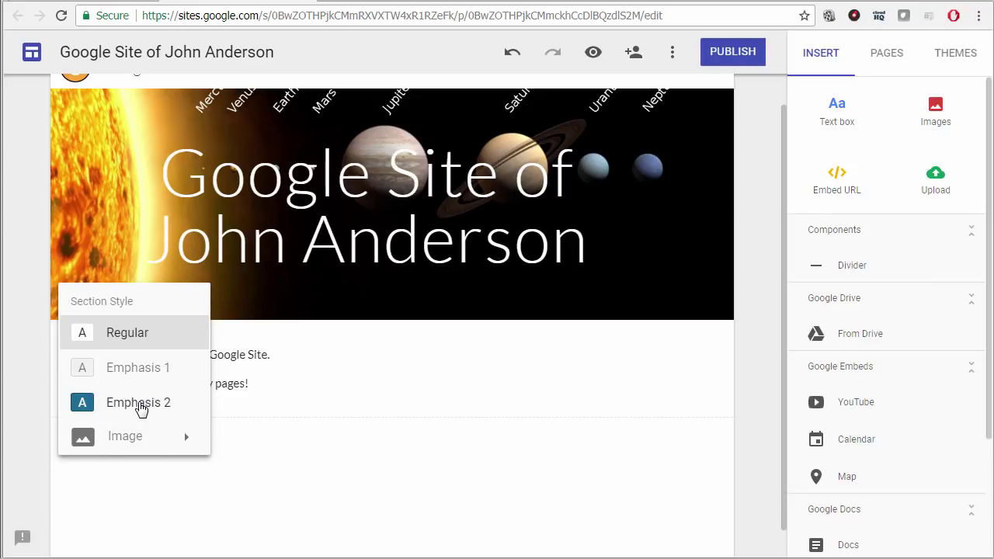
click(141, 409)
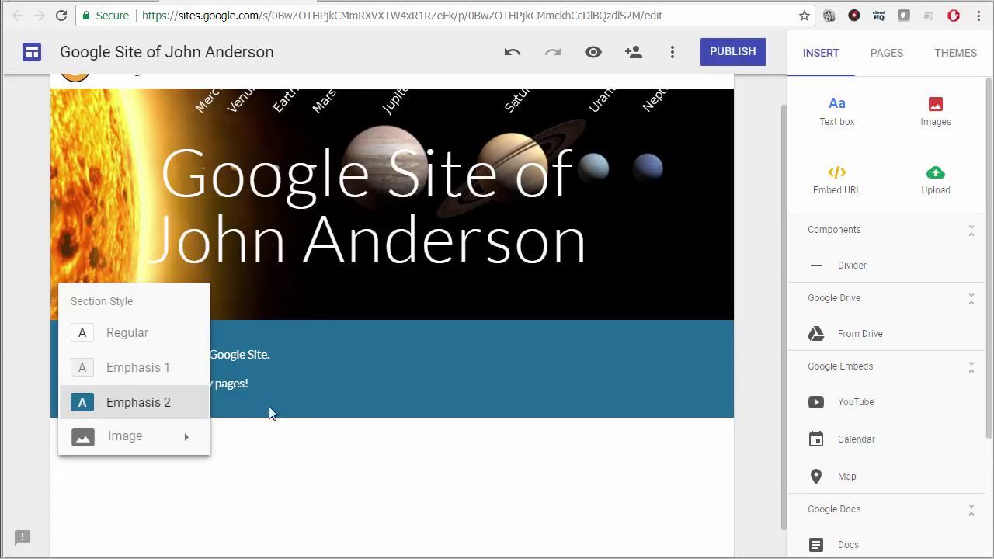
click(186, 443)
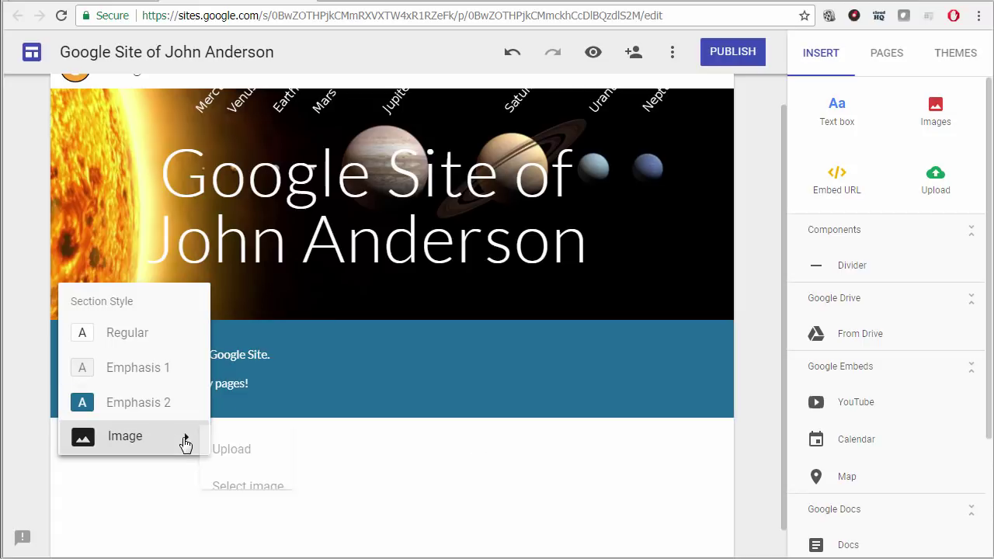
click(118, 339)
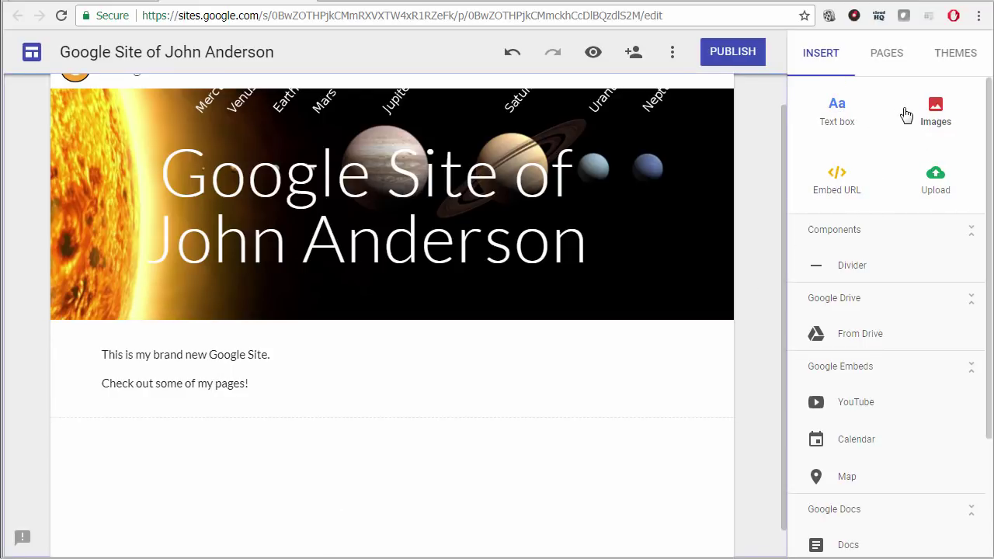
Step: Add a new page named "Solar Eclipse" to the site
click(890, 60)
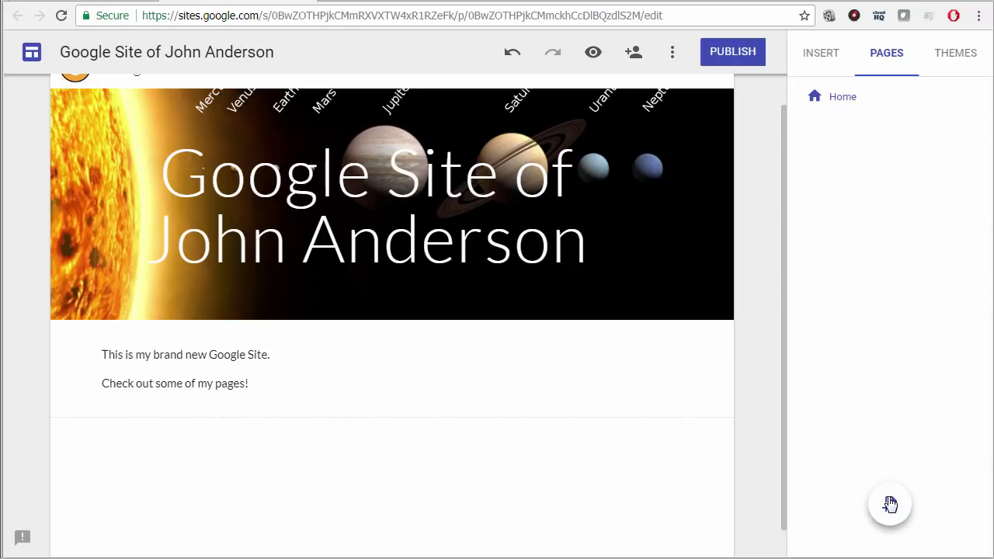
click(890, 505)
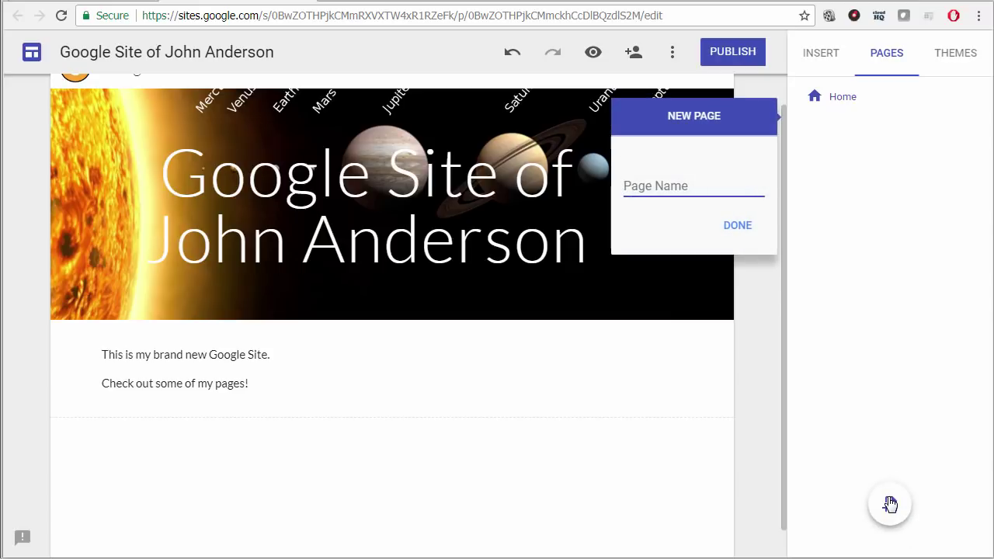
text(S)
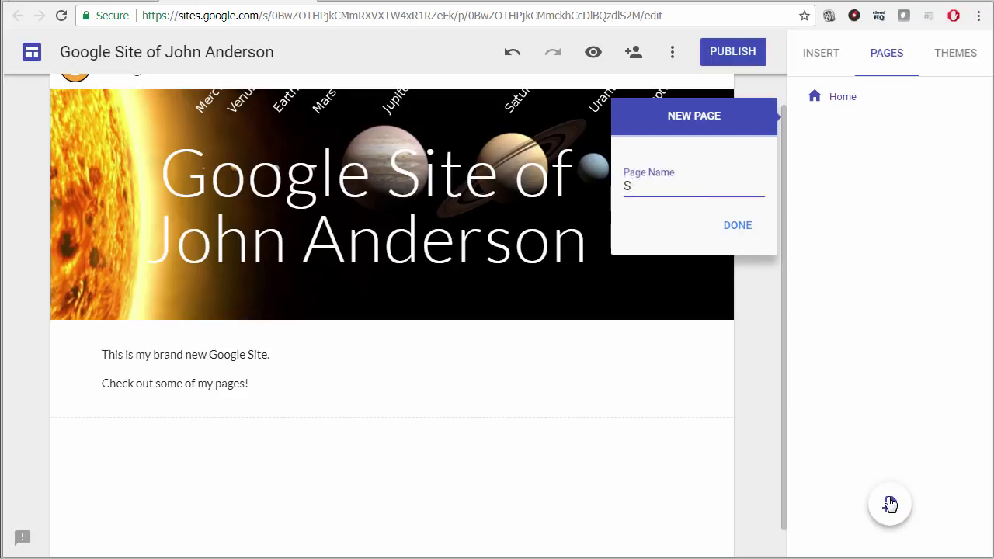
text(olar Ecl)
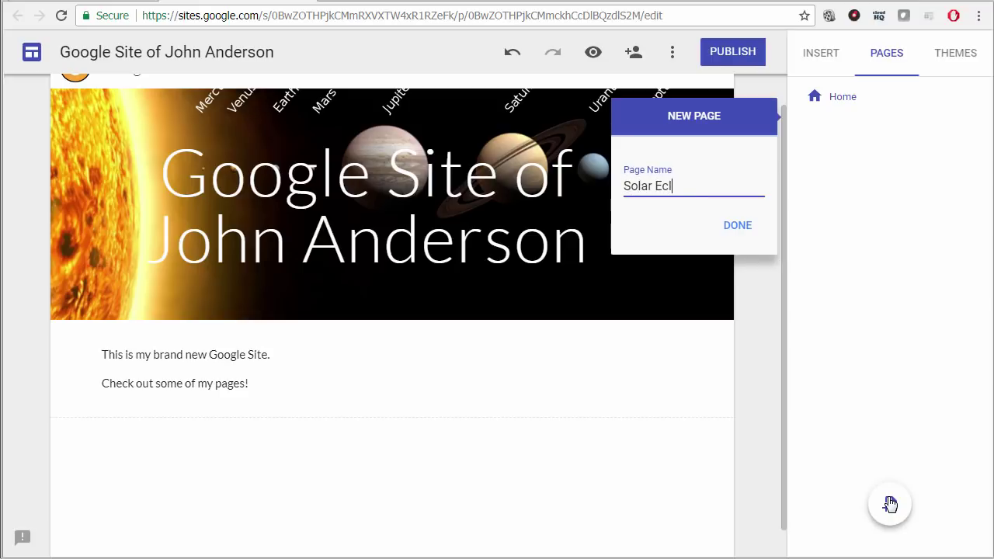
text(ipse)
click(738, 227)
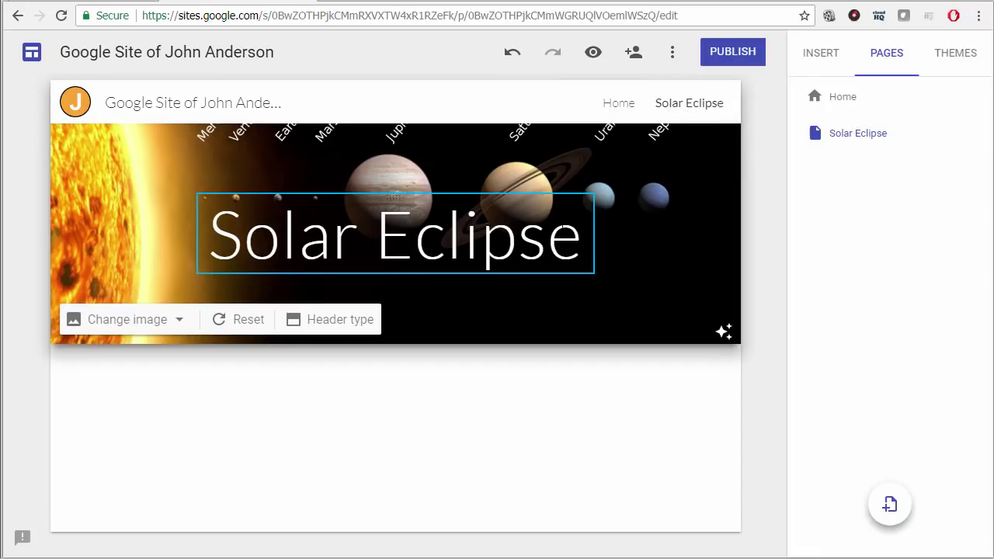
click(164, 324)
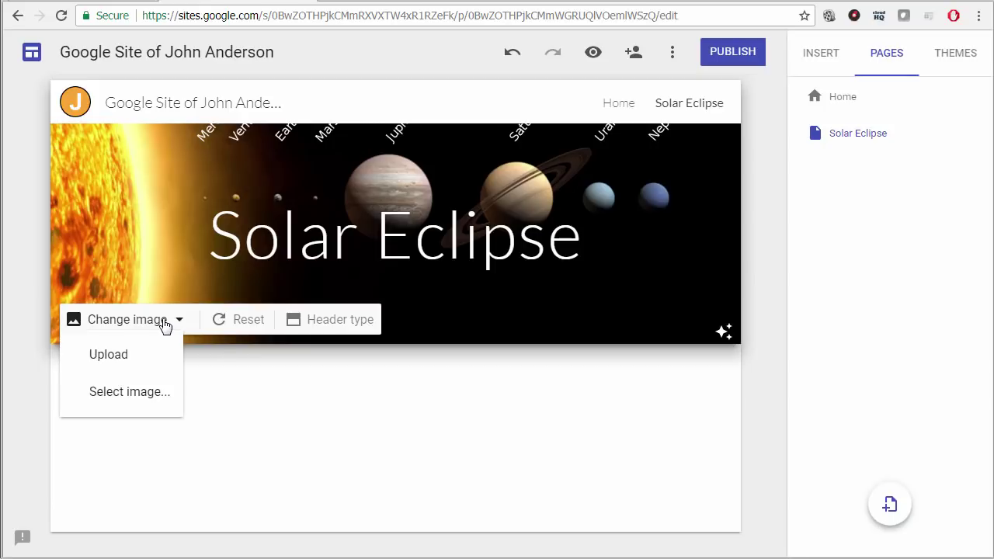
click(324, 397)
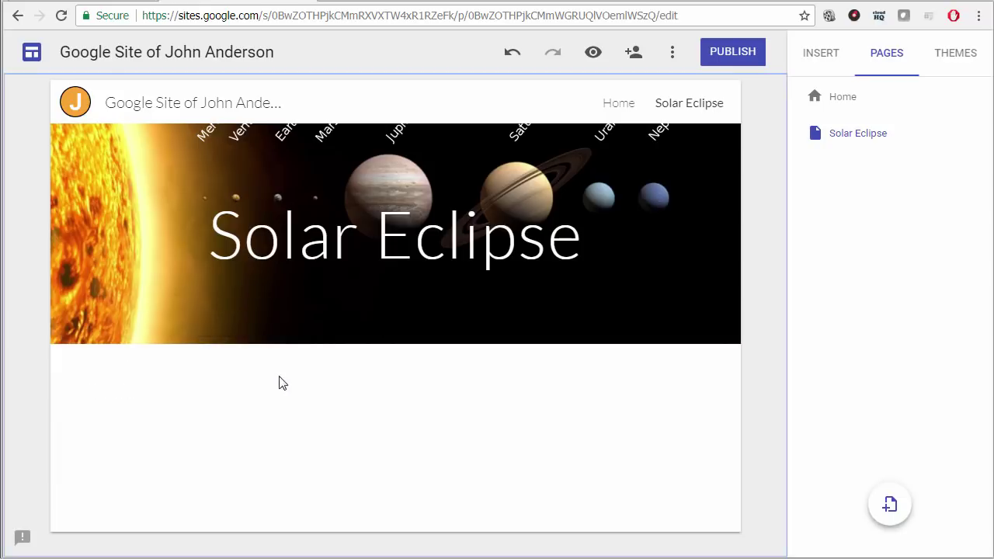
Step: Insert a text box below the Solar Eclipse header with the paragraph "A solar eclipse occurs when the shadow of the moon touches the earth."
double_click(378, 444)
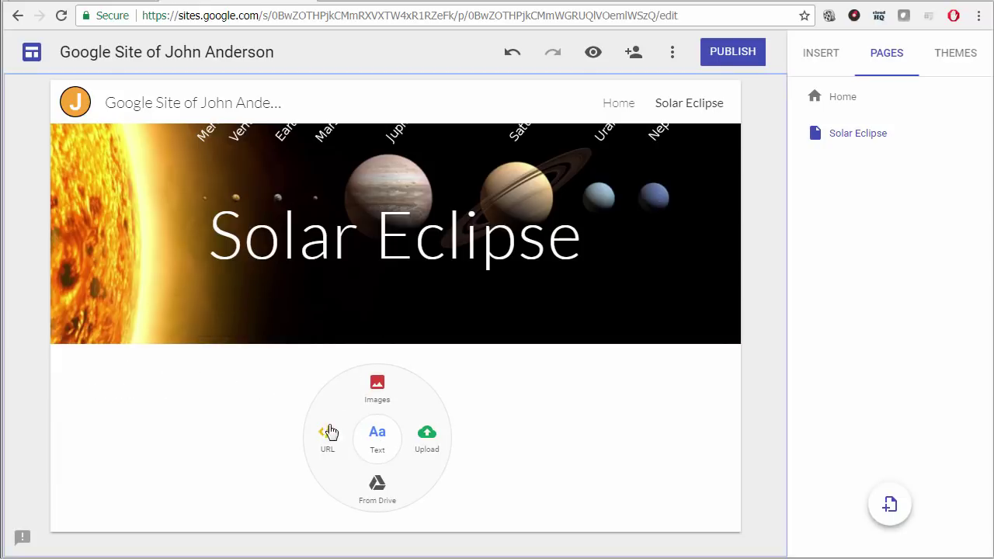
click(381, 442)
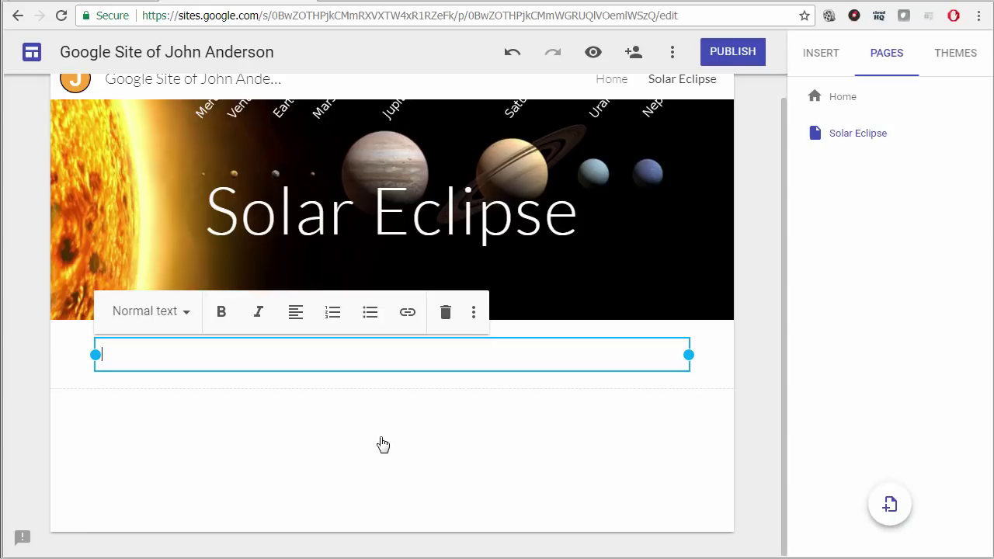
text(A solar eclipse occurs)
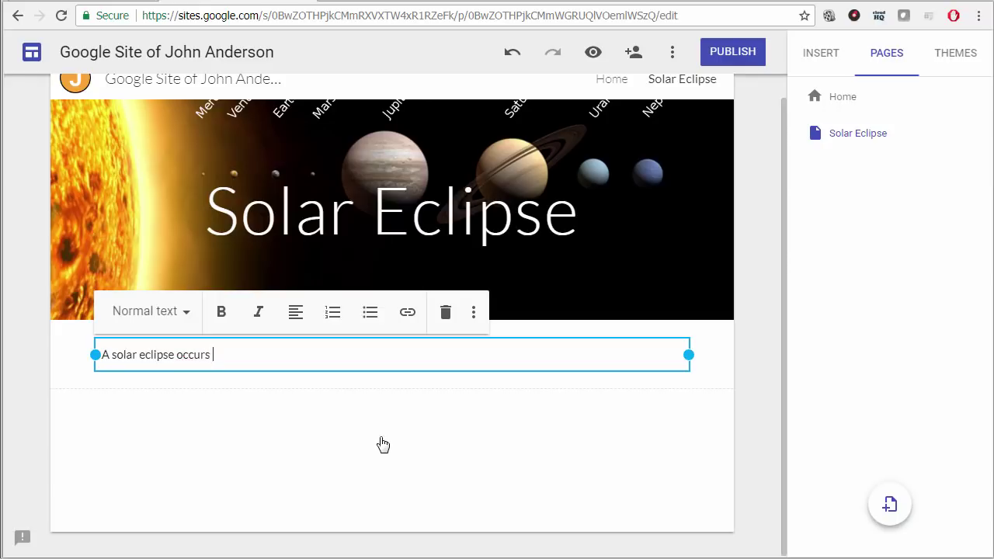
text( when the shadow of the moon)
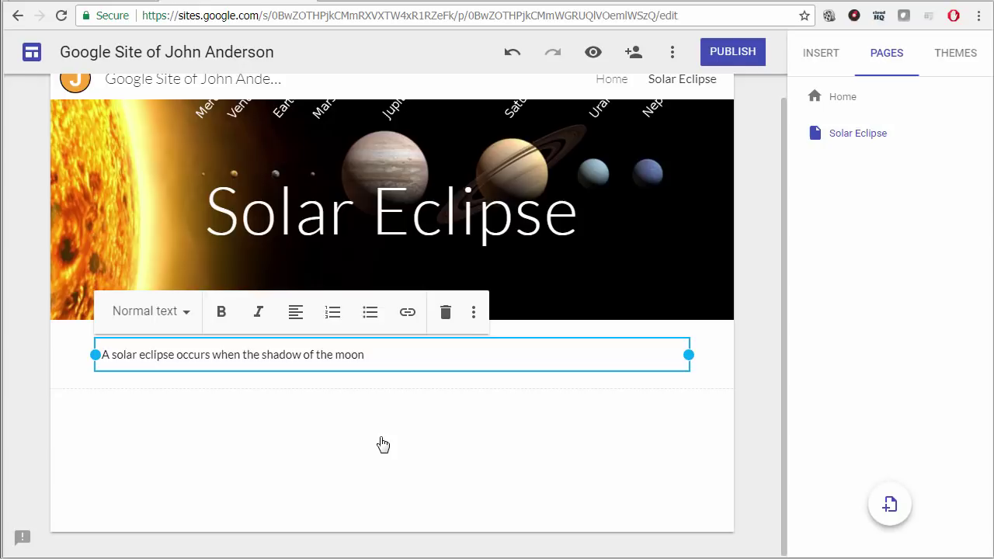
text(touches the earth.)
key(Return)
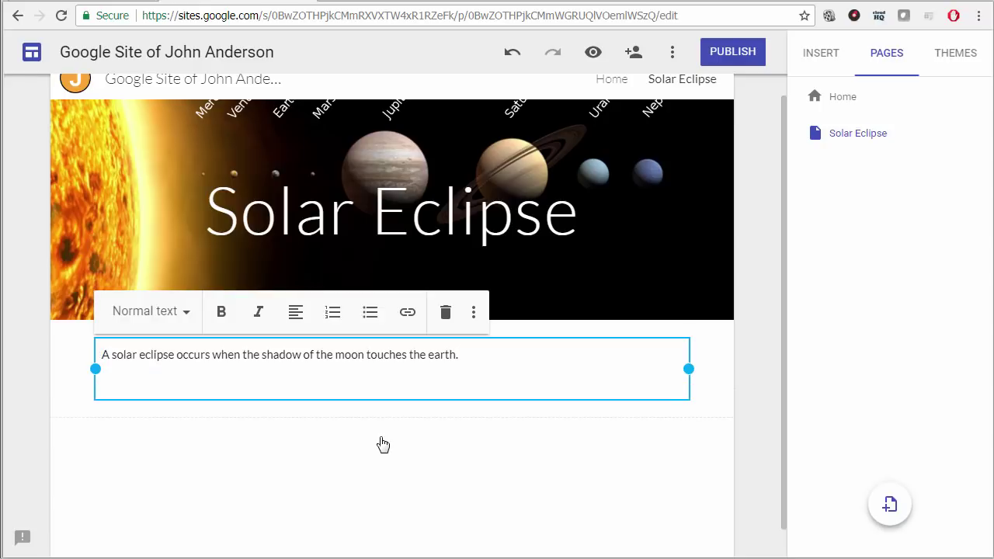
Step: Add a second paragraph reading "A total solar eclipse, from the Earth, looks amazing."
text(A total solar eclipse )
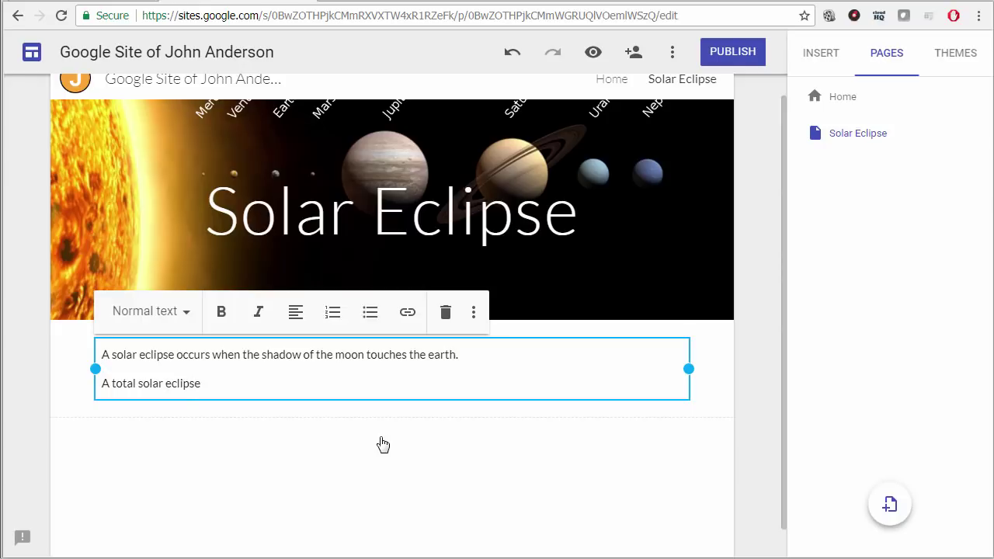
text(, from the Earth, lo)
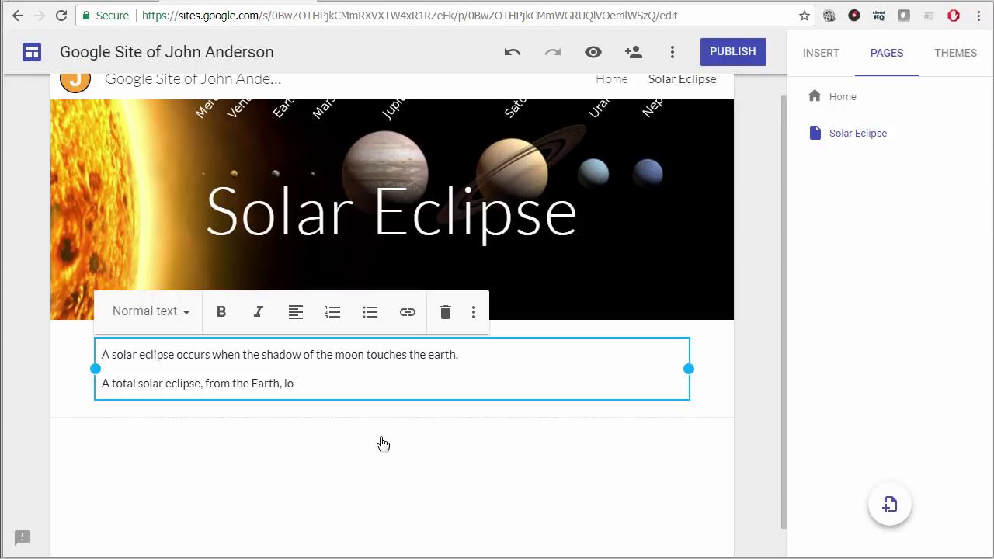
text(oks amazing.)
key(Return)
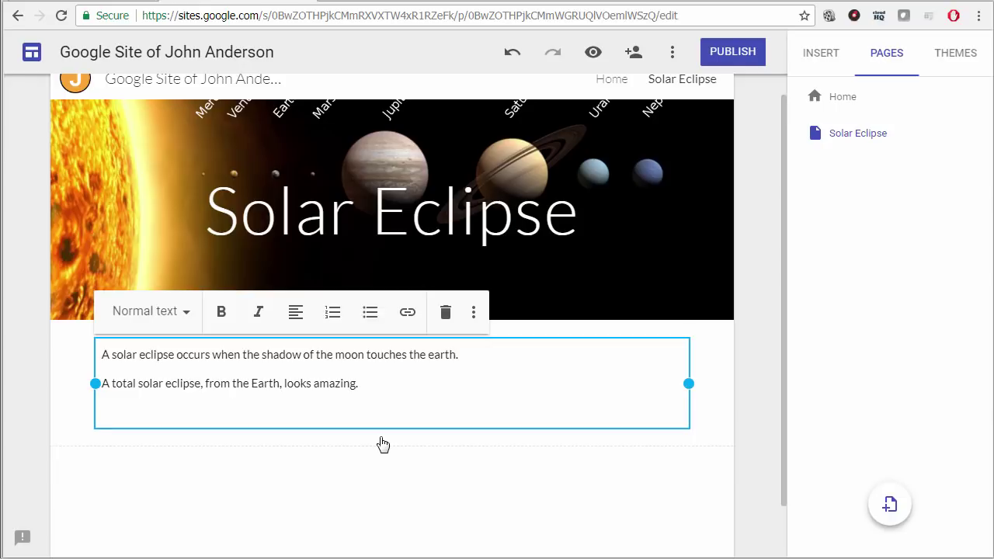
Step: Start paragraph three: "The moon is about 400 times smaller (in diameter) than the sun BUT since it is about 400 times closer to Earth then the"
text(The moon is about 400 time)
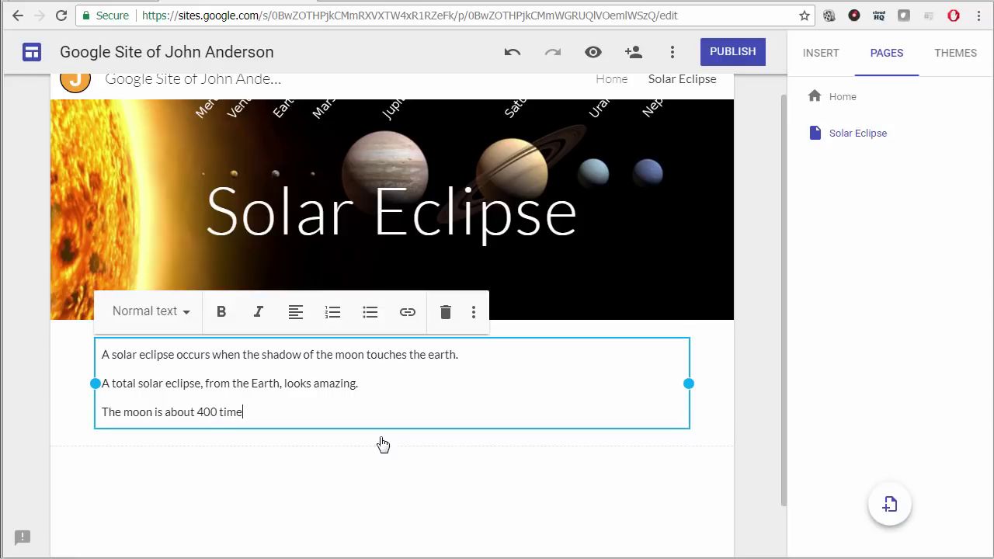
text(s smaller (in diamet)
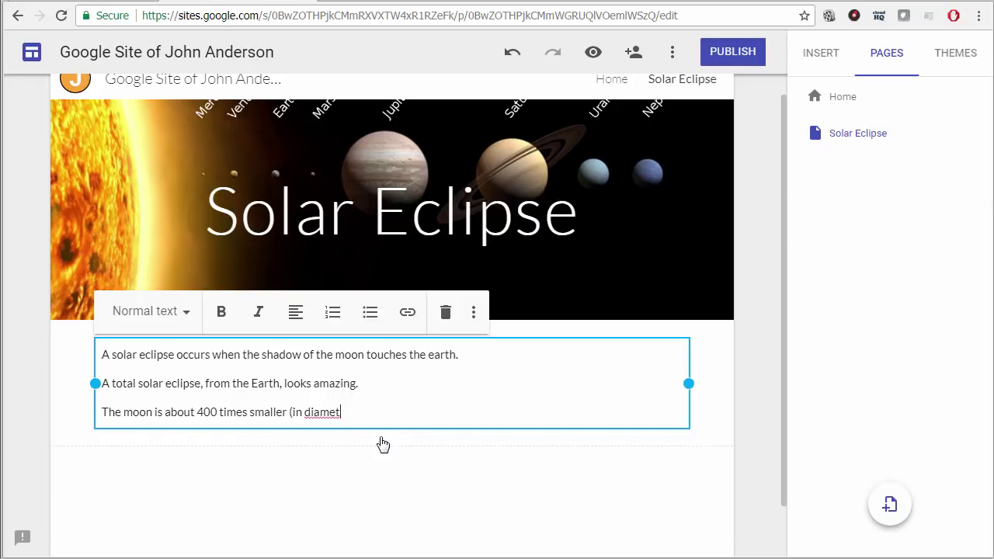
text(er) than the sun BUT sin)
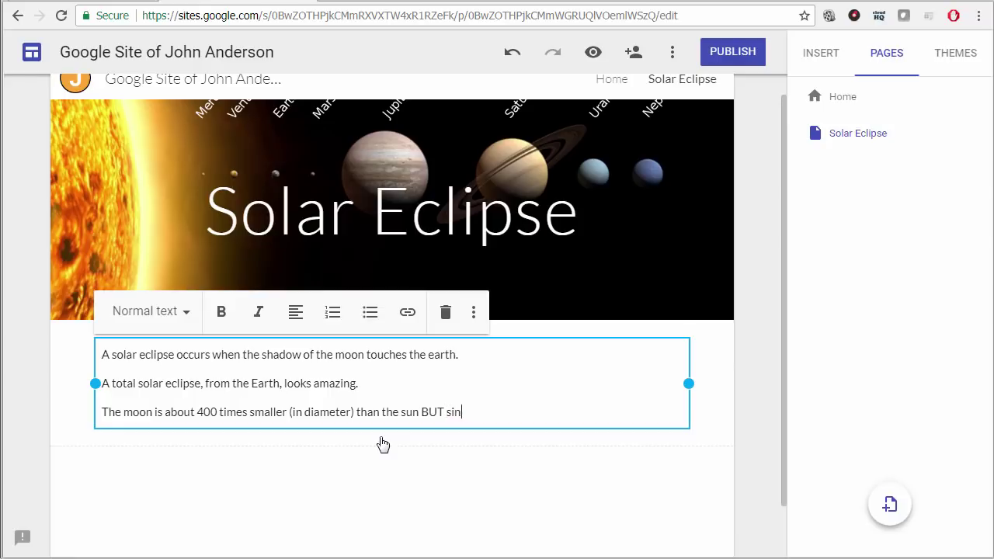
text(ce it is 400 time)
key(BackSpace)
key(BackSpace)
key(BackSpace)
key(BackSpace)
key(BackSpace)
key(BackSpace)
key(BackSpace)
key(BackSpace)
text(about 400 times )
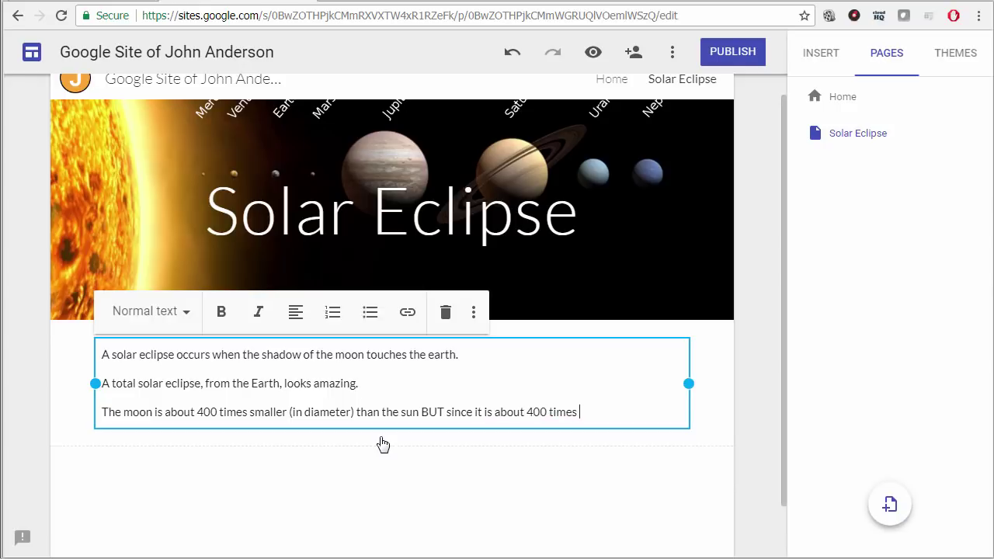
text(closer to Earth then the )
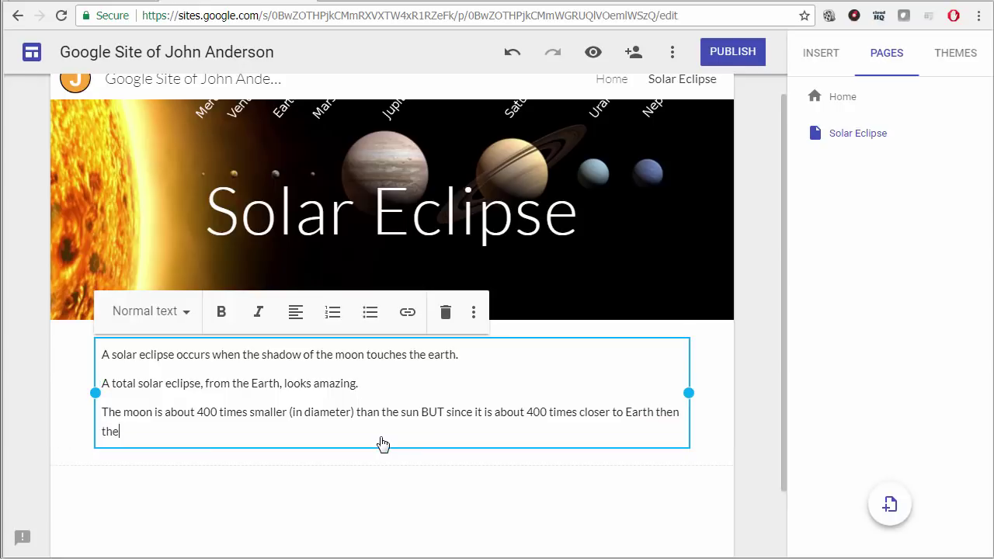
Step: Complete the sentence with "sun, the apparent size of the moon is about the same as the apparent size of the sun."
text(sun, the )
text(size)
key(BackSpace)
key(BackSpace)
key(BackSpace)
key(BackSpace)
key(BackSpace)
text(apparent size of )
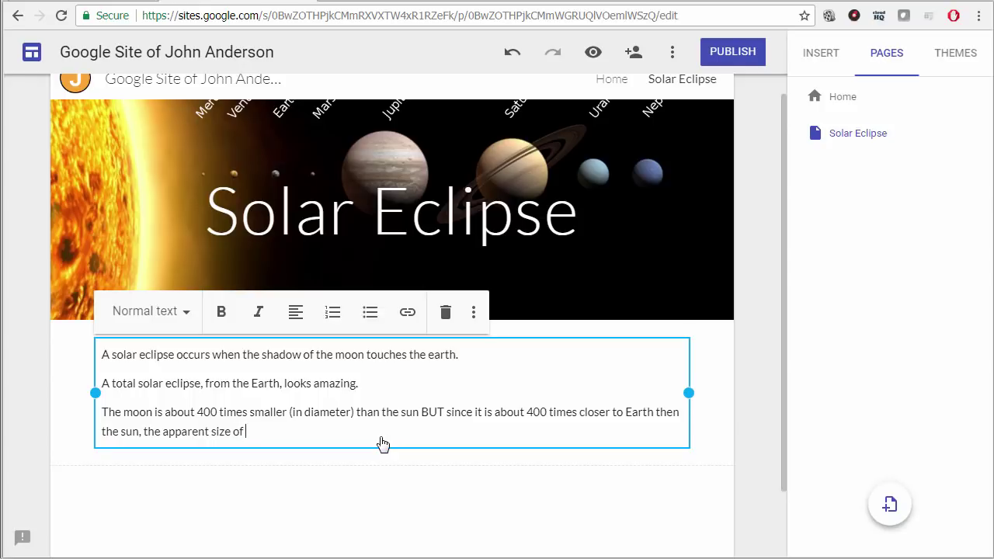
text(the moon is about the s)
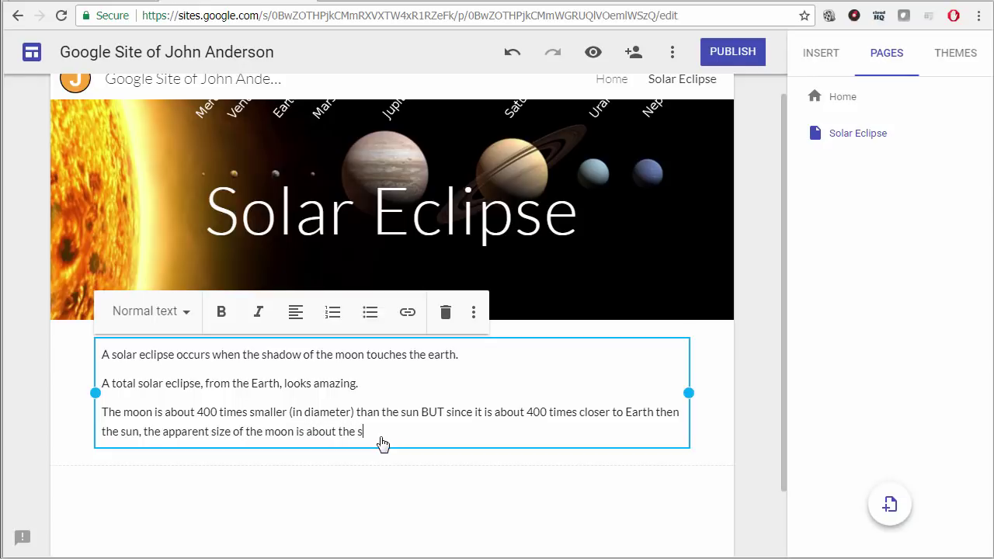
text(ame as the apparent si)
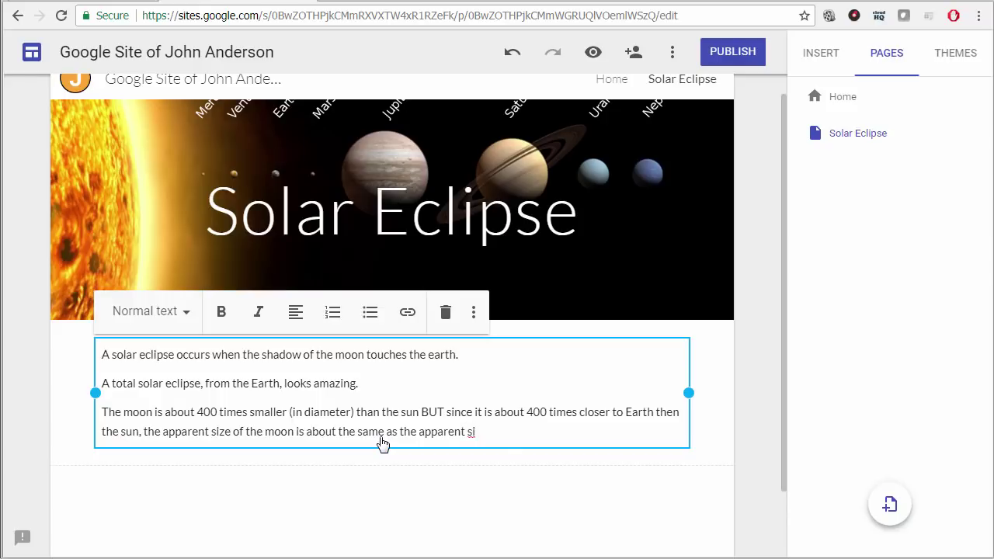
text(ze of the sun.)
key(Return)
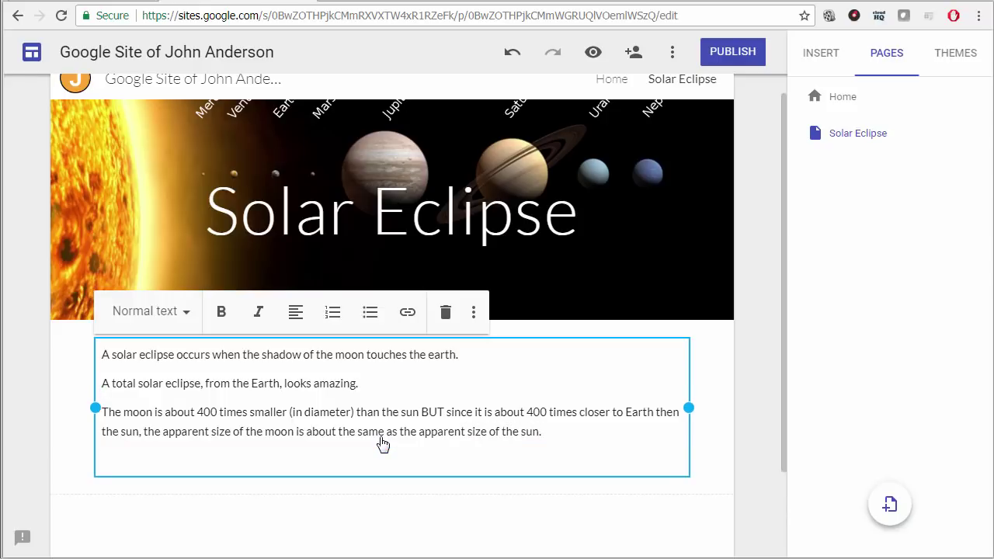
Step: Begin a fourth paragraph with "When the moon passes between the Earth and the Sun, then the moon's shadow fall on Earth."
text(When the)
key(BackSpace)
key(BackSpace)
key(BackSpace)
text(the moon passes bet)
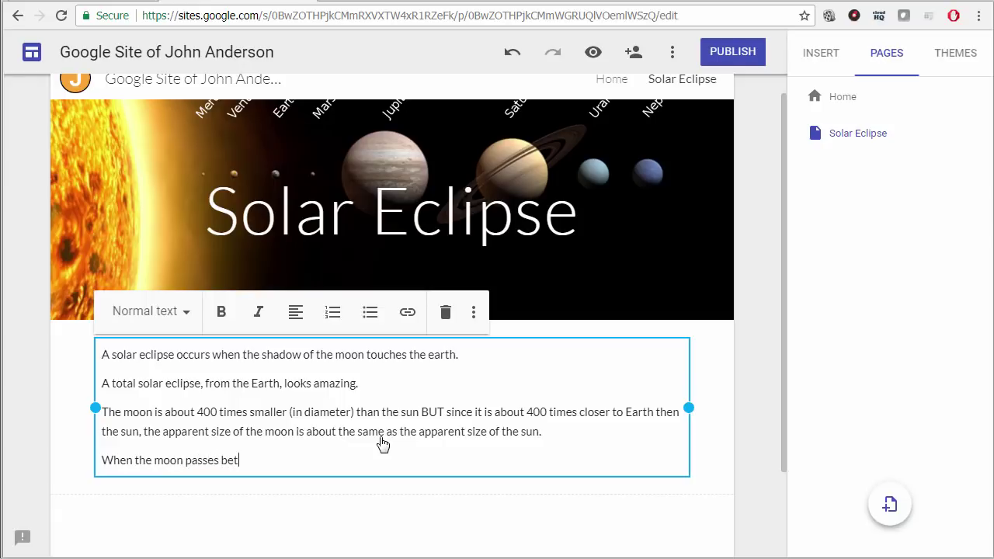
text(ween the Earth and the )
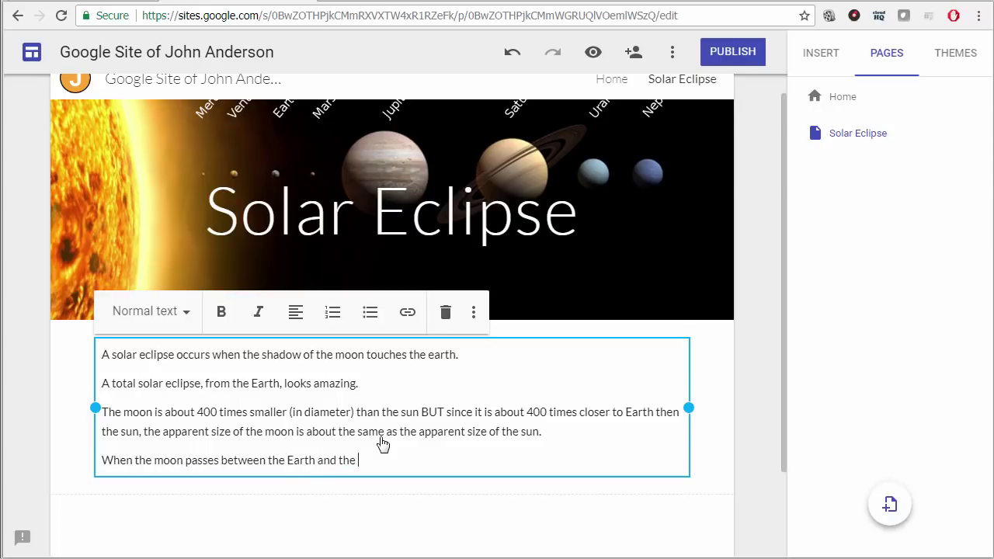
text(Sun, then a)
text( shadow)
key(BackSpace)
key(BackSpace)
key(BackSpace)
key(BackSpace)
key(BackSpace)
key(BackSpace)
key(BackSpace)
key(BackSpace)
key(BackSpace)
key(BackSpace)
text(th)
key(BackSpace)
key(BackSpace)
key(BackSpace)
key(BackSpace)
text(en the moon's shadow fall )
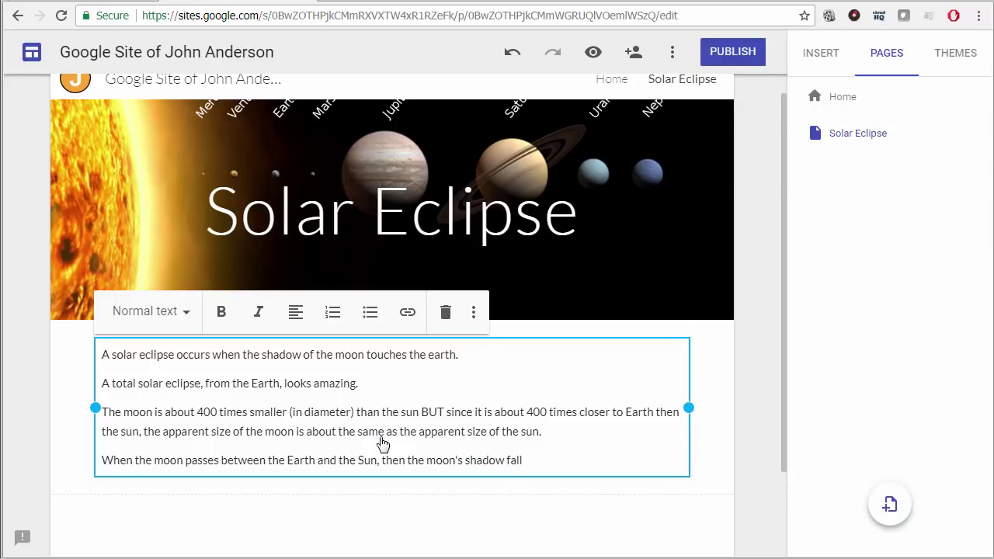
text(on Earth.)
Step: Continue the fourth paragraph with "Living things under the shadow experience the sky getting very dark, almost as dark as night"
text(Animals)
key(BackSpace)
key(BackSpace)
key(BackSpace)
key(BackSpace)
key(BackSpace)
key(BackSpace)
key(BackSpace)
text(Living things )
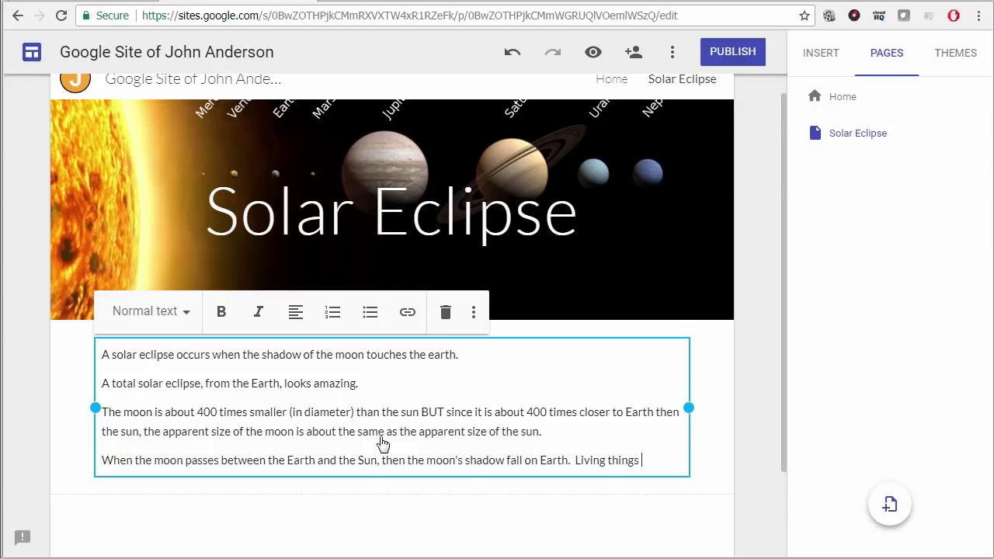
text(under the shadow )
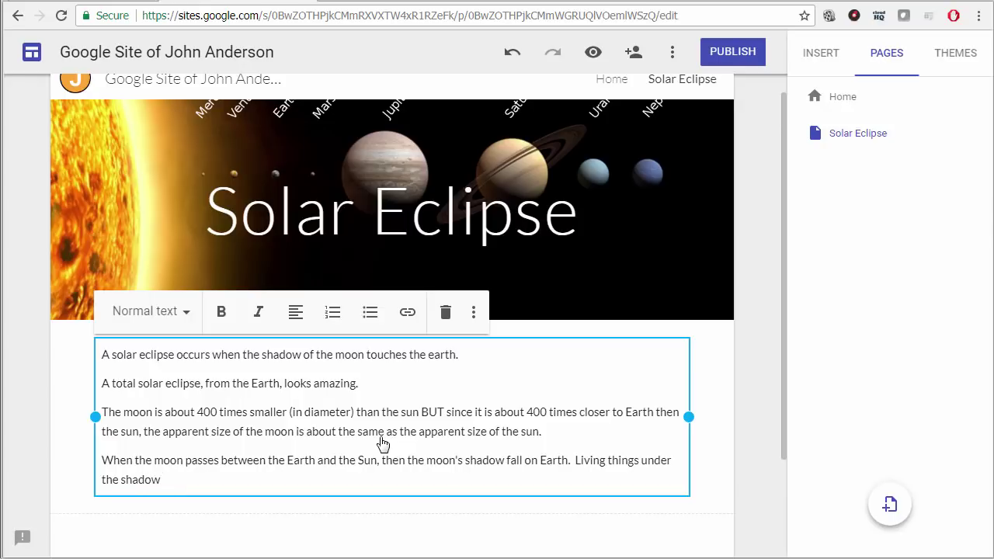
text(experience the s)
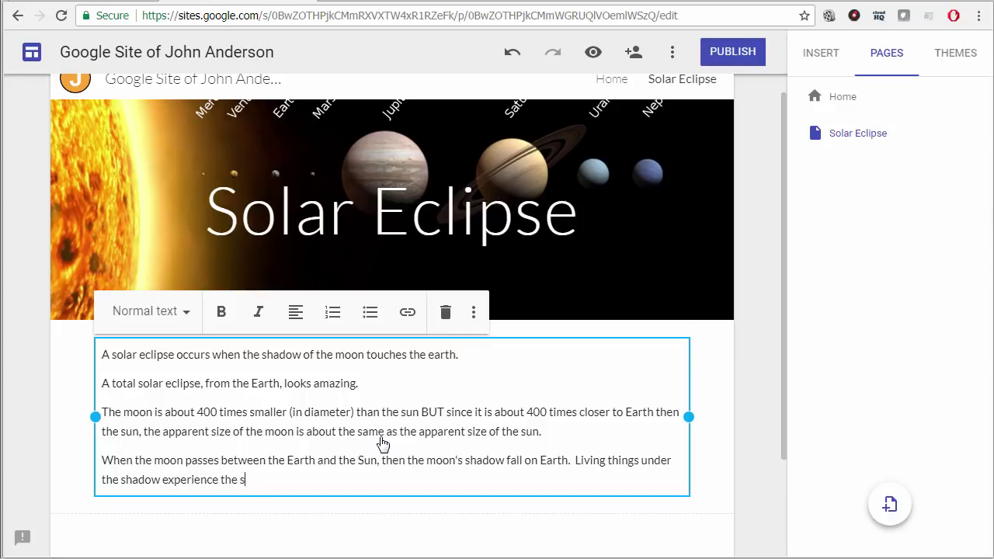
text(ky getting very dark)
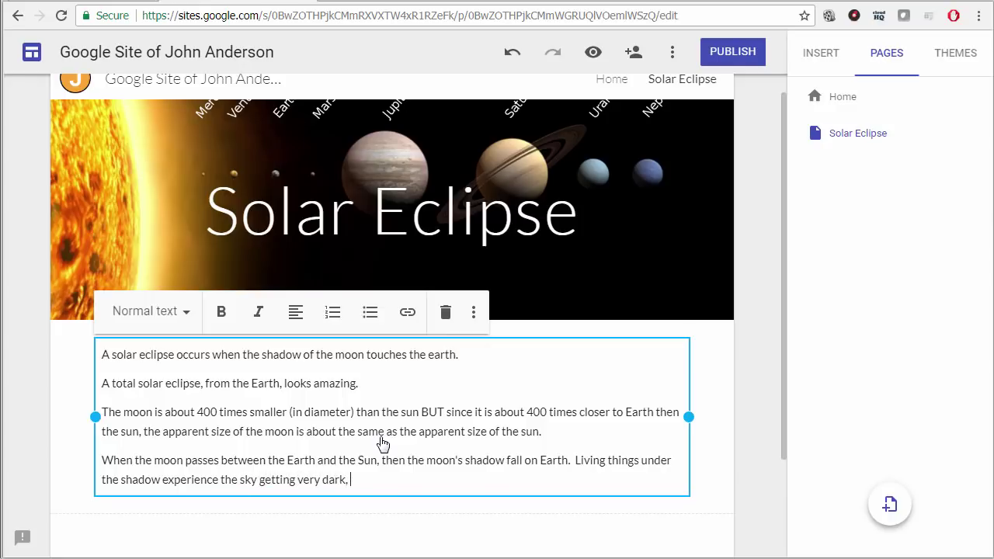
text(, almost as dark as night)
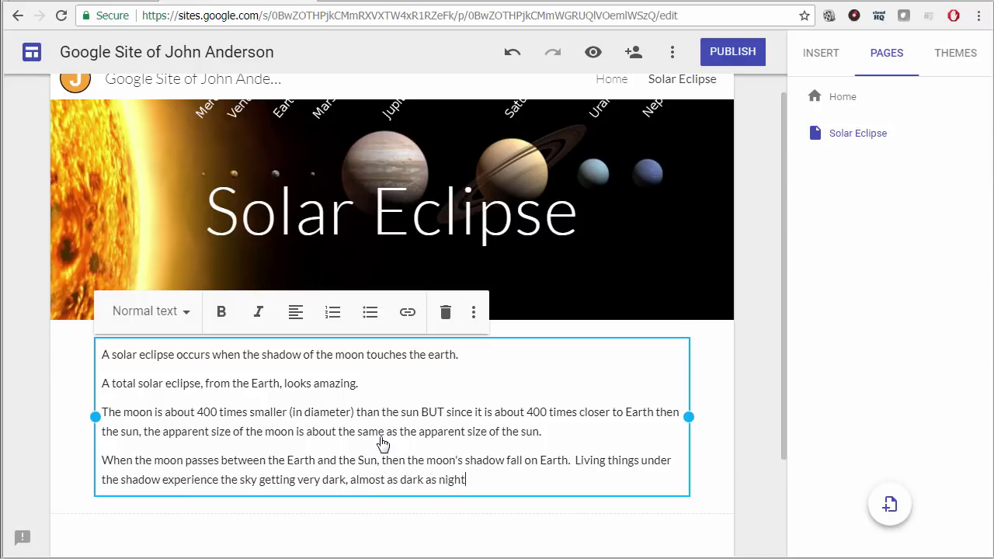
Step: Finish the fourth paragraph with ", and a few minutes later, it starts to become daytime again." and start a new line
text(, and a few minutes later, )
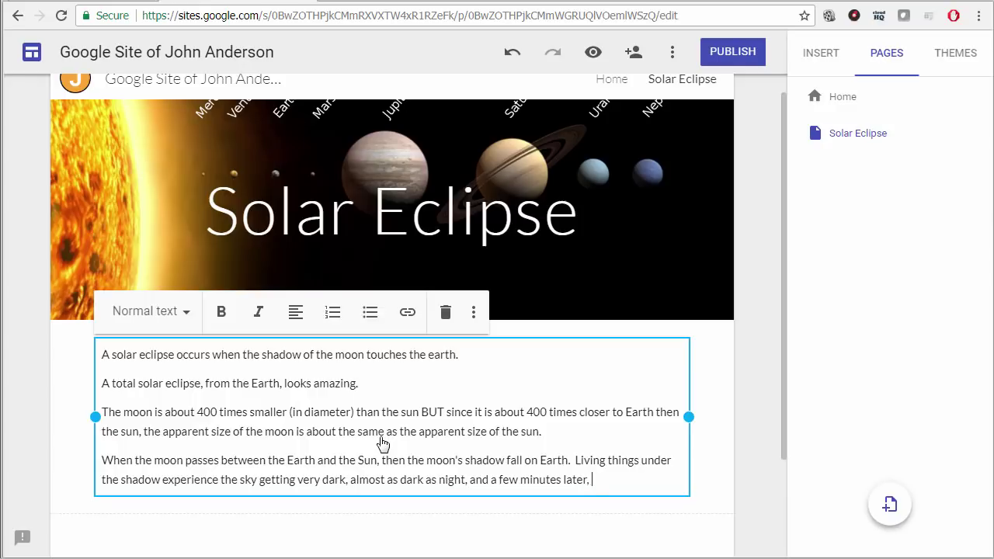
text(it starts to)
text(become d)
text(ay)
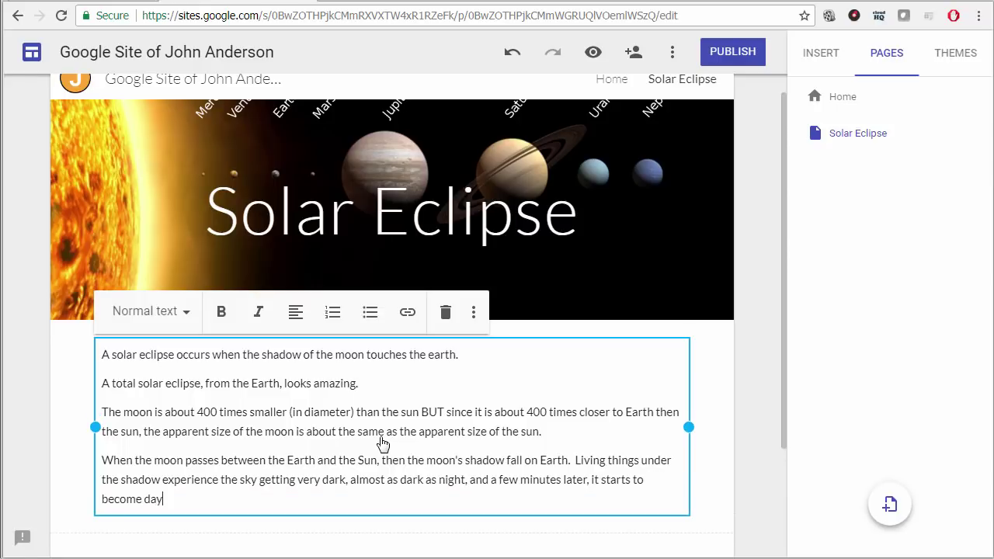
text(time again.)
key(Return)
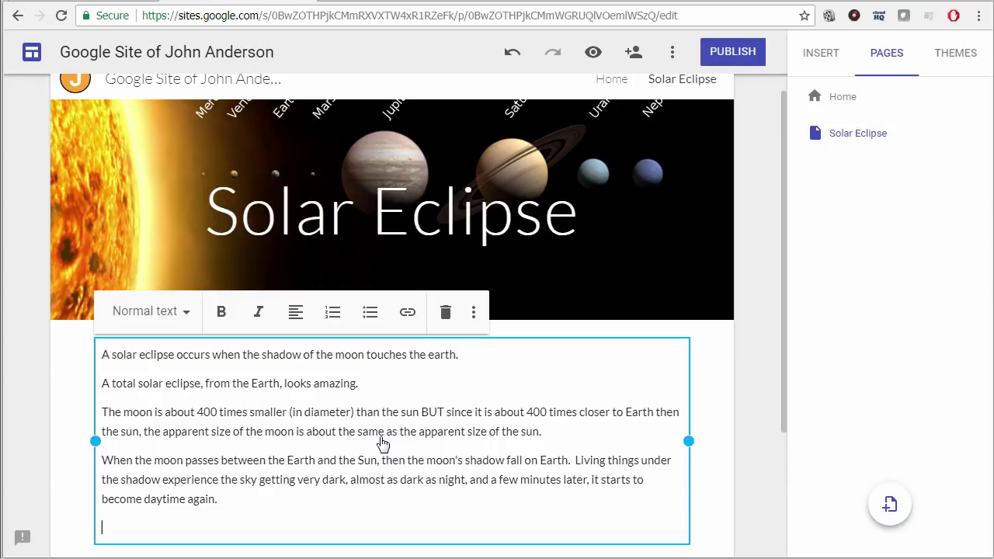
Step: Add a fifth paragraph reading "During the 2017 eclipse, I was sleeping and missed it."
text(During the 2017 eclipse)
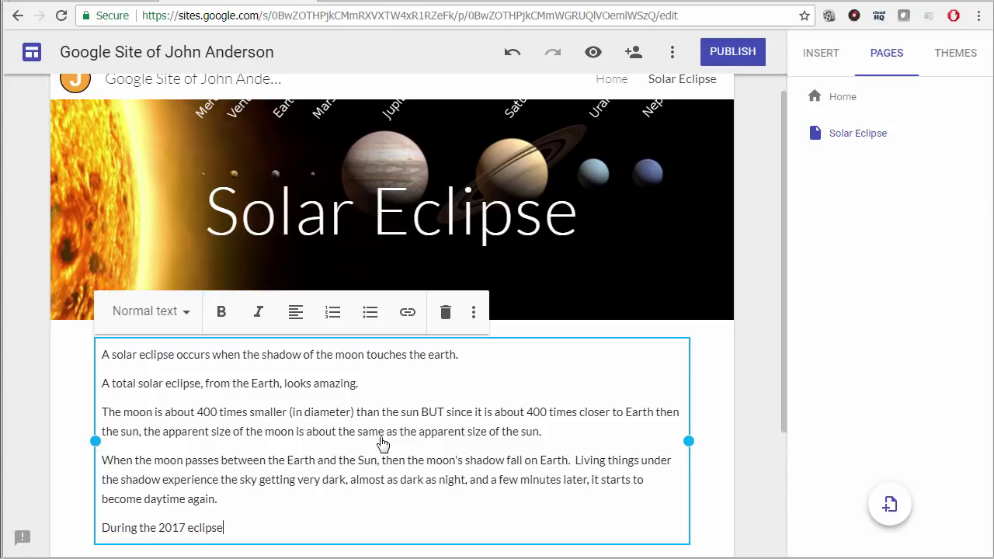
text(, I used a pin-hole vi)
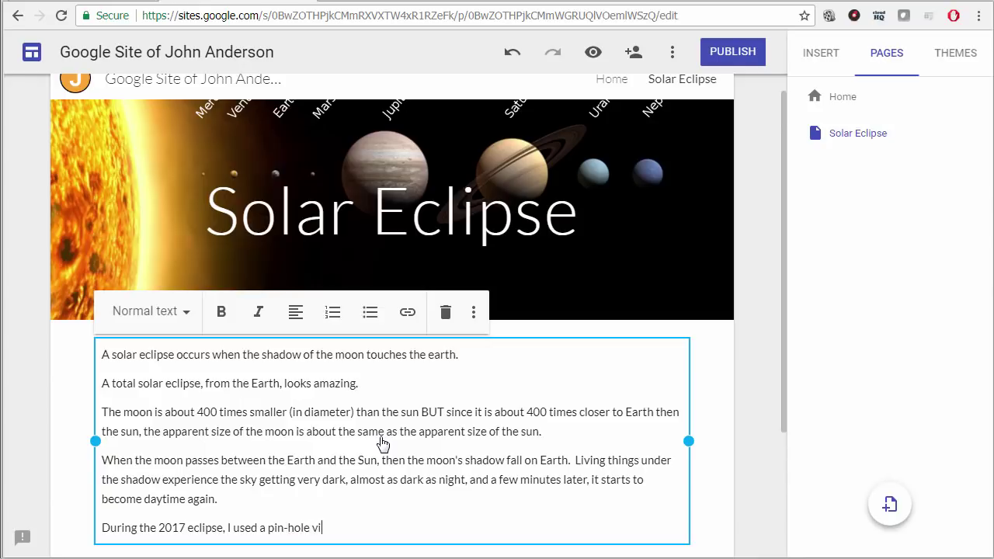
text(ewer)
key(BackSpace)
key(BackSpace)
key(BackSpace)
key(BackSpace)
key(BackSpace)
key(BackSpace)
key(BackSpace)
key(BackSpace)
key(BackSpace)
key(BackSpace)
key(BackSpace)
key(BackSpace)
key(BackSpace)
key(BackSpace)
key(BackSpace)
key(BackSpace)
text(welders mask)
key(BackSpace)
key(BackSpace)
key(BackSpace)
key(BackSpace)
key(BackSpace)
key(BackSpace)
key(BackSpace)
key(BackSpace)
key(BackSpace)
key(BackSpace)
key(BackSpace)
key(BackSpace)
key(BackSpace)
key(BackSpace)
key(BackSpace)
key(BackSpace)
key(BackSpace)
key(BackSpace)
key(BackSpace)
text(was s)
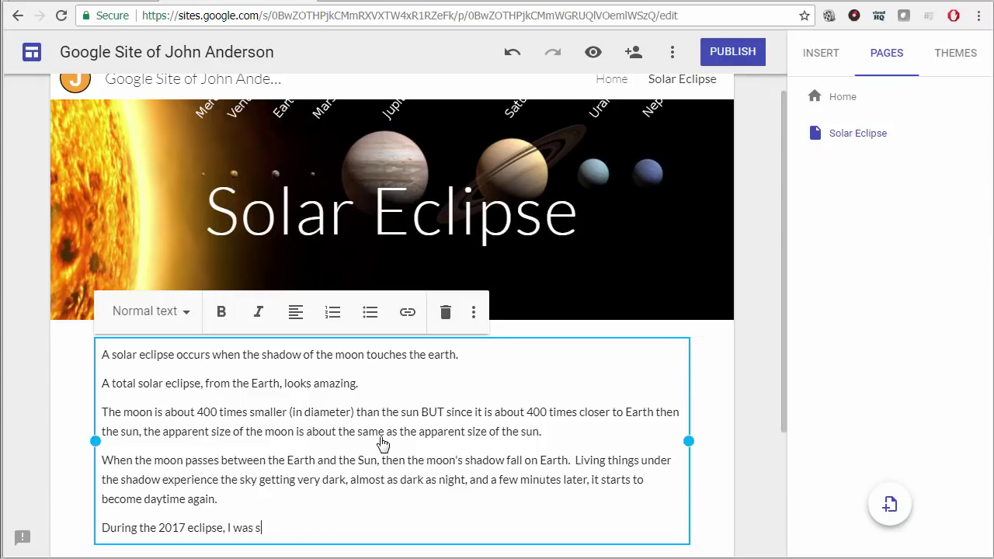
text(leeping and missed it.)
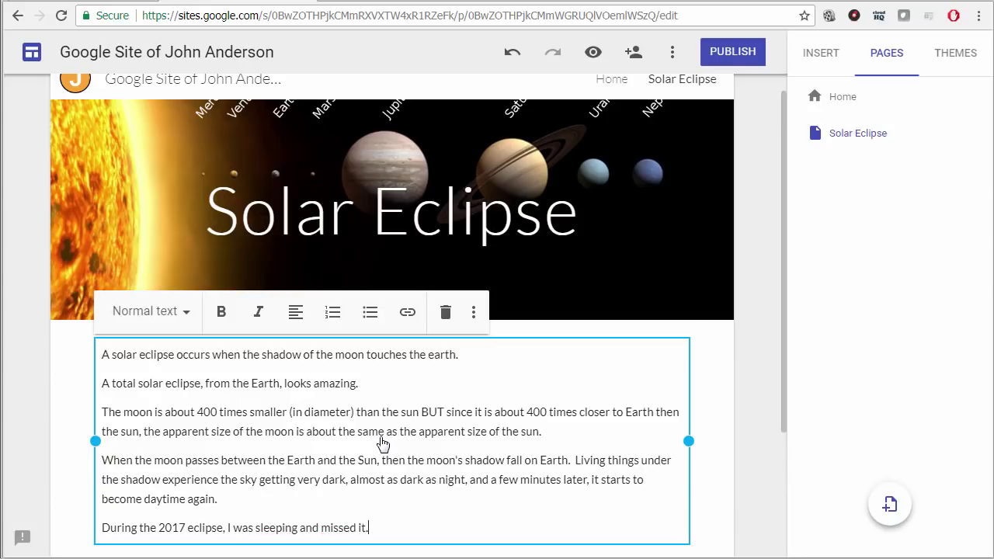
Step: Delete "I was sleeping and missed it." from the fifth paragraph, keeping only "During the 2017 eclipse,"
key(BackSpace)
key(BackSpace)
key(BackSpace)
key(BackSpace)
key(BackSpace)
key(BackSpace)
key(BackSpace)
key(BackSpace)
key(BackSpace)
key(BackSpace)
key(BackSpace)
key(BackSpace)
key(BackSpace)
key(BackSpace)
key(BackSpace)
key(BackSpace)
key(BackSpace)
key(BackSpace)
key(BackSpace)
key(BackSpace)
key(BackSpace)
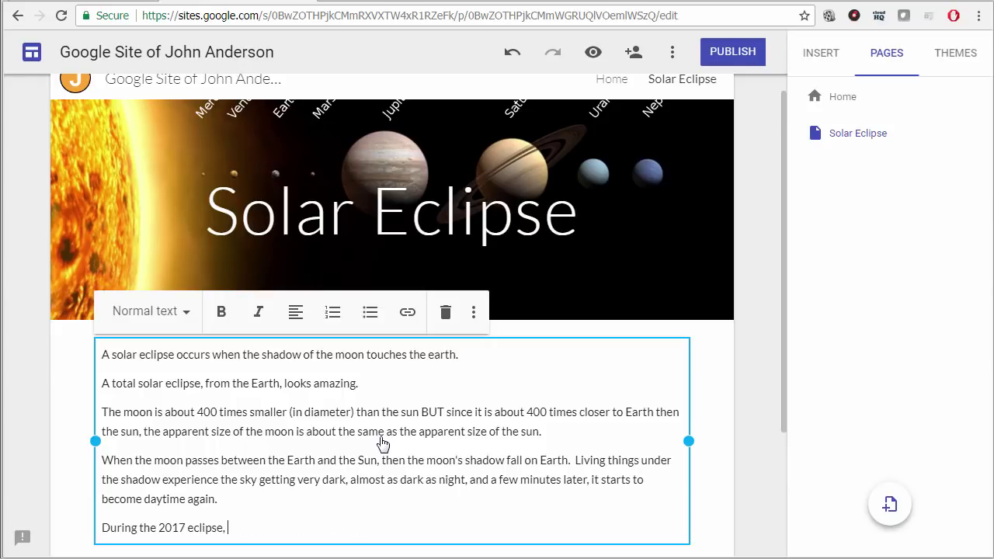
Step: Continue the fifth paragraph with "I traveled to southern Illinois to observe the totality, which means"
text(I traveled to southern i)
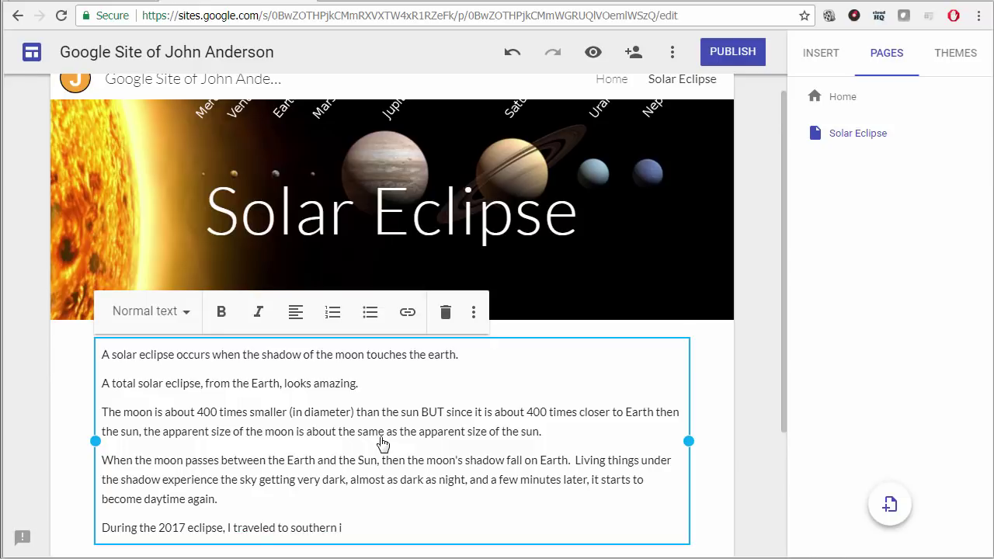
key(BackSpace)
text(Illinois to observe the total)
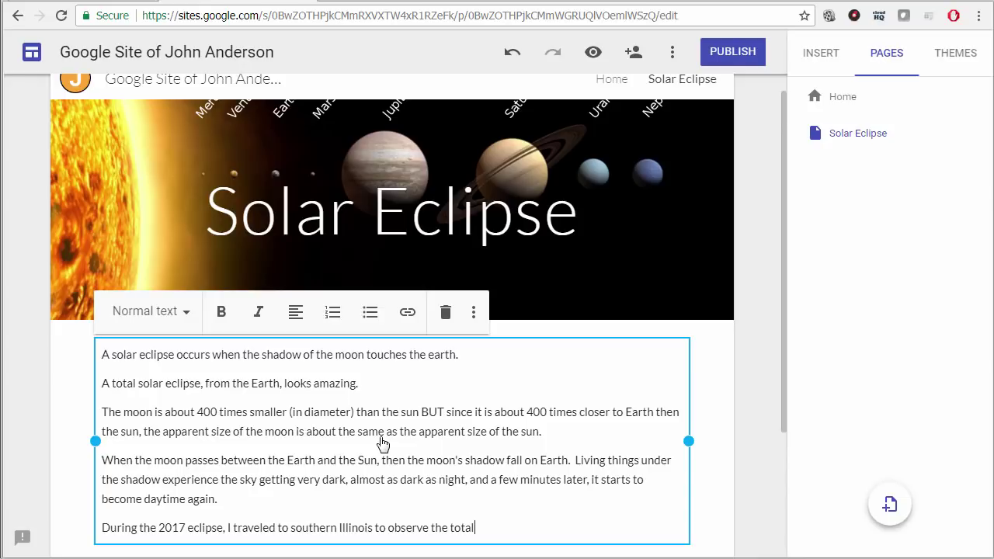
text(ity)
key(BackSpace)
text(, which nme)
key(BackSpace)
key(BackSpace)
key(BackSpace)
text(means)
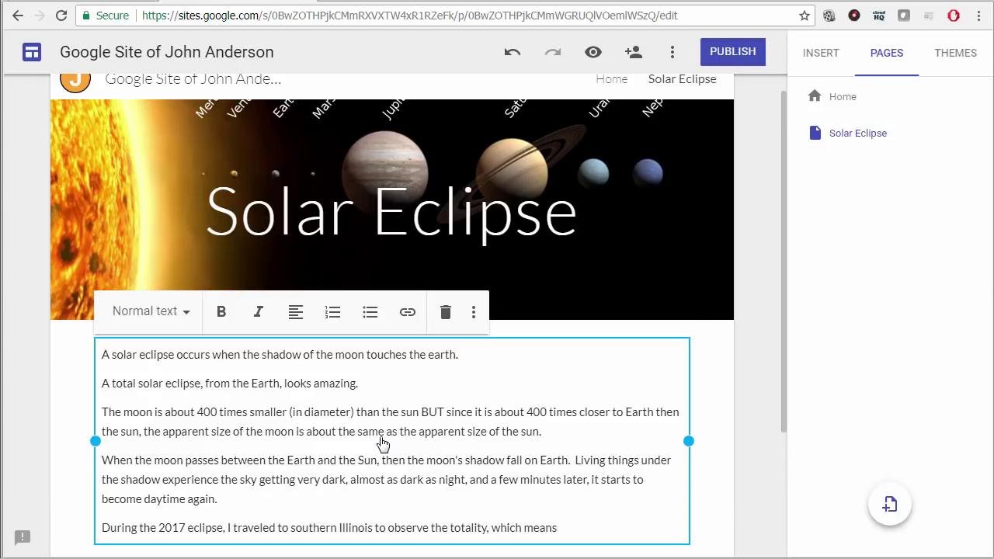
Step: Finish the fifth paragraph with "that I could look up and see the dark disk of the moon which obscured the sun."
text( that I could look up and )
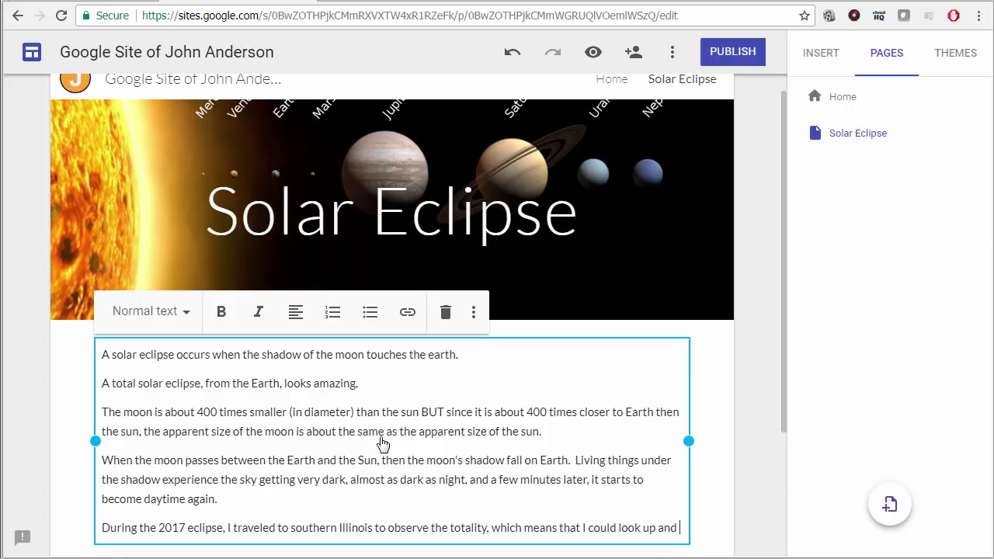
text(see the da)
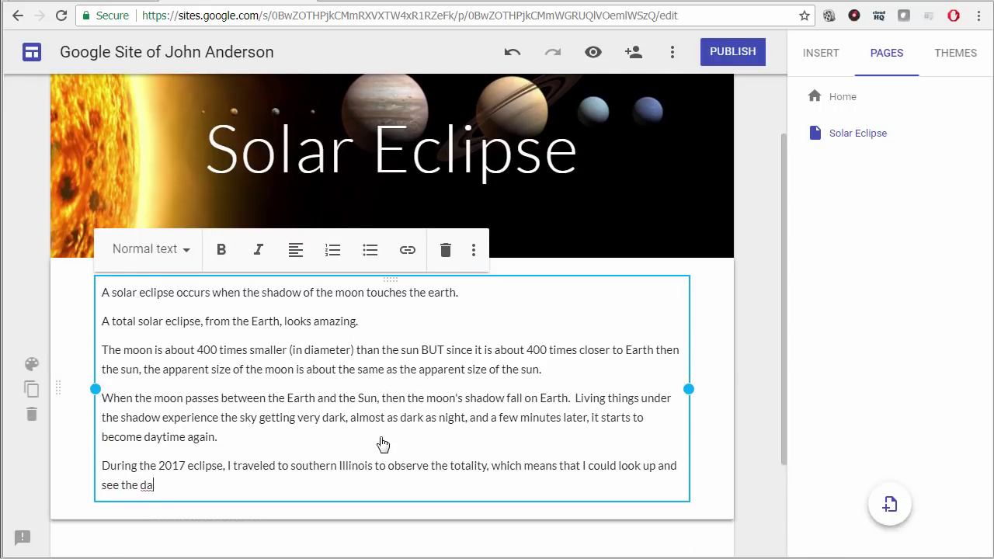
text(rk disk of the moon)
text(b)
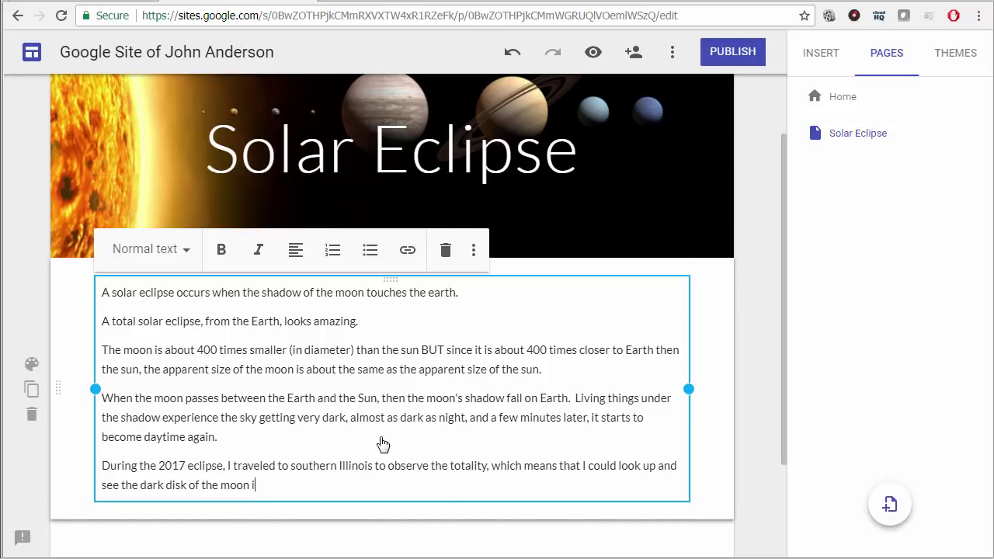
key(BackSpace)
text(which obscured the sun.)
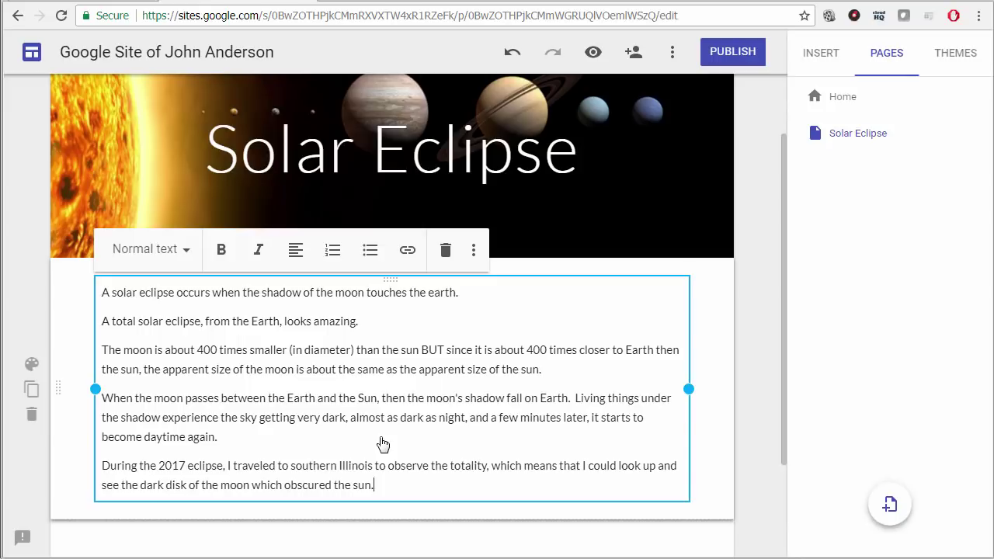
Step: Insert the word "solar" before "eclipse" in the fifth paragraph's opening phrase, "During the 2017 eclipse"
click(188, 469)
text(solar)
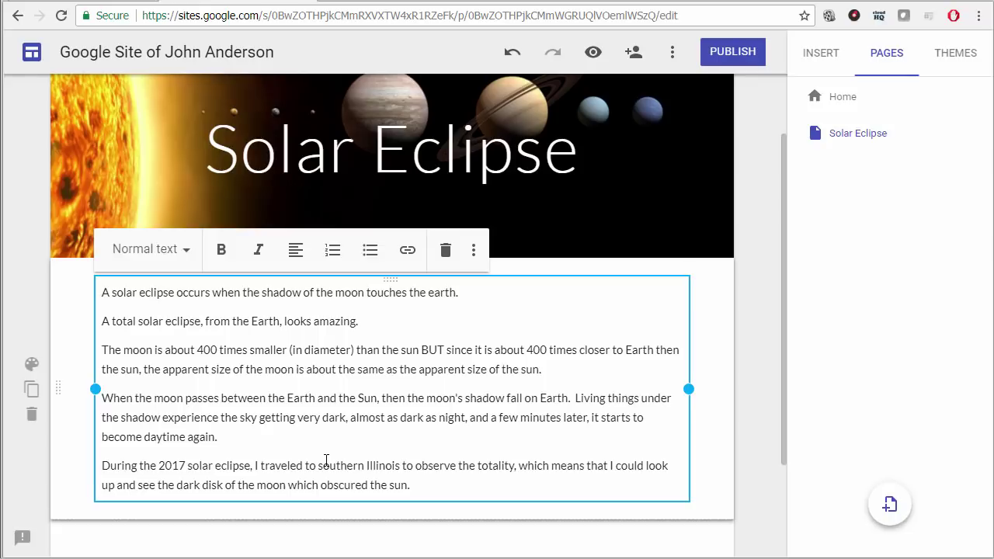
click(216, 466)
Step: Add a new line below the fifth paragraph reading "Wikipedia Page about Total Solar Eclipse"
key(Return)
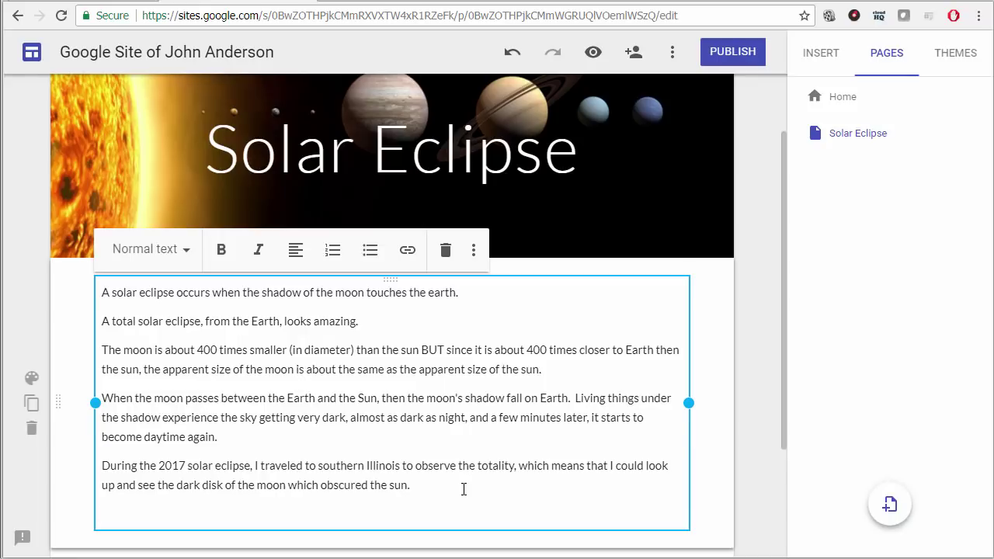
text(Wikipeda)
key(BackSpace)
key(BackSpace)
text(ia Page a)
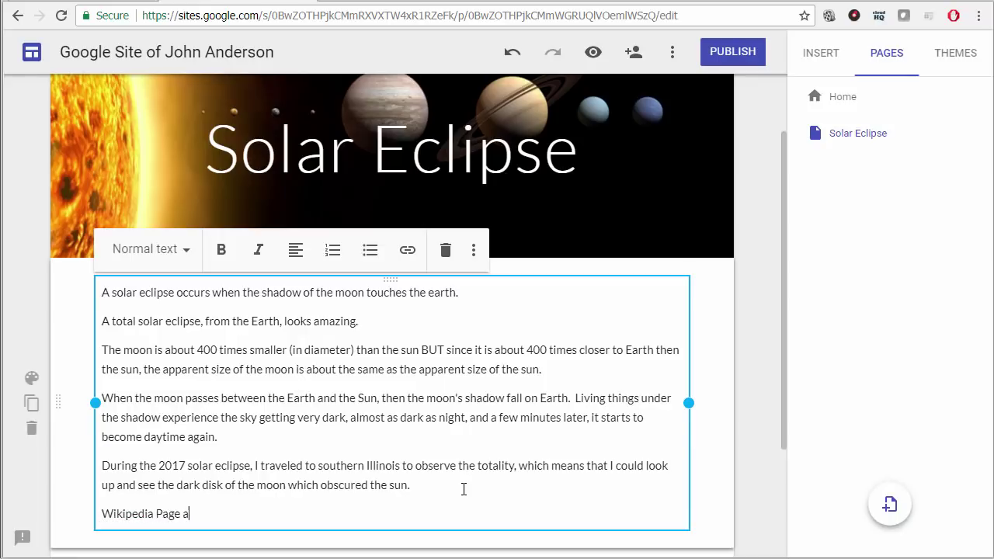
text(bout Total Solar Eclipse)
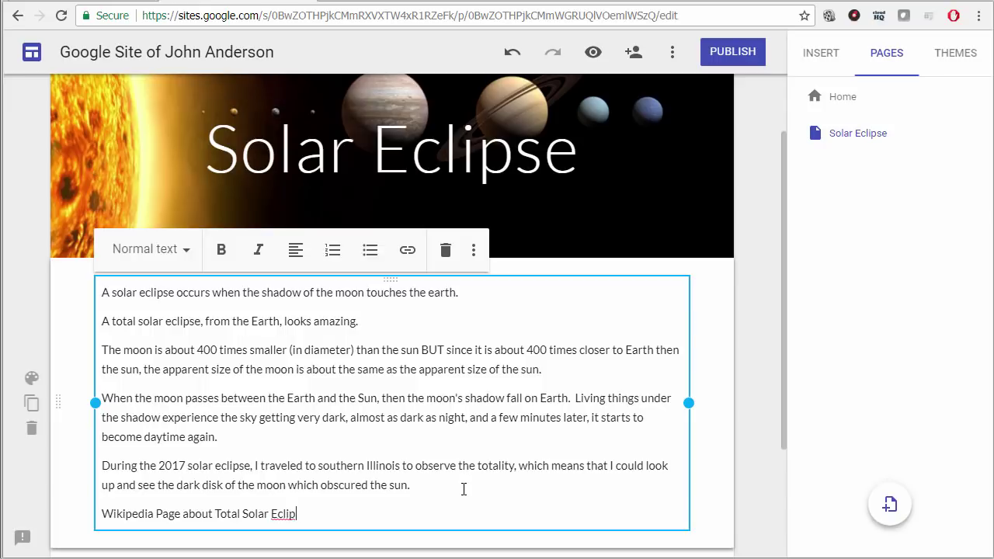
Step: Add another line reading "NASA Page about Total Solar Eclipse", followed by an empty line
key(Return)
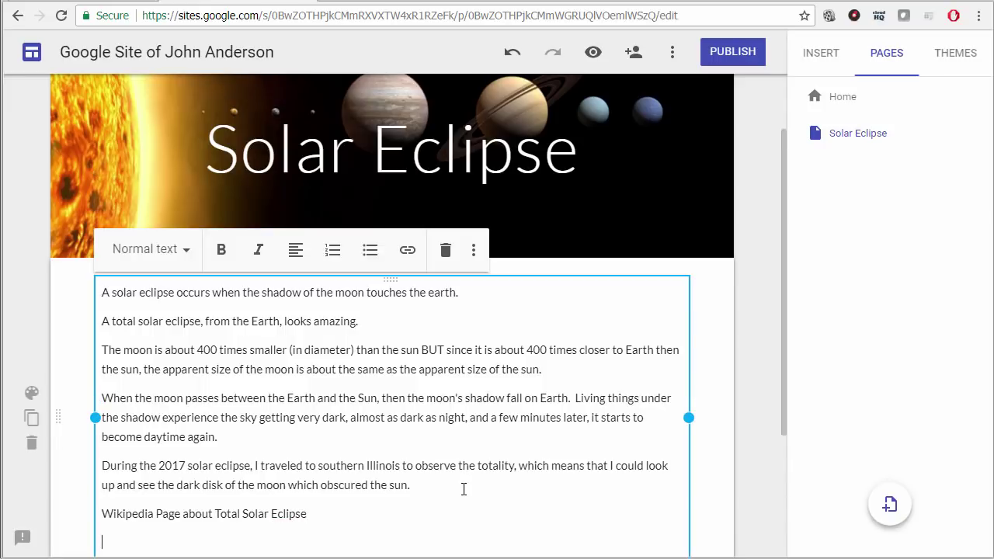
text(NaS)
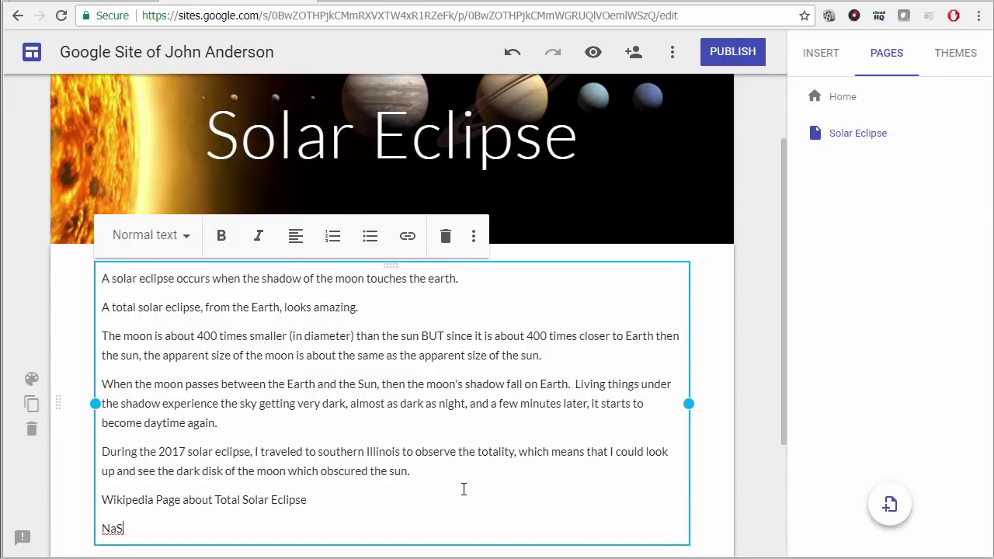
key(BackSpace)
key(BackSpace)
text(ASA Pag)
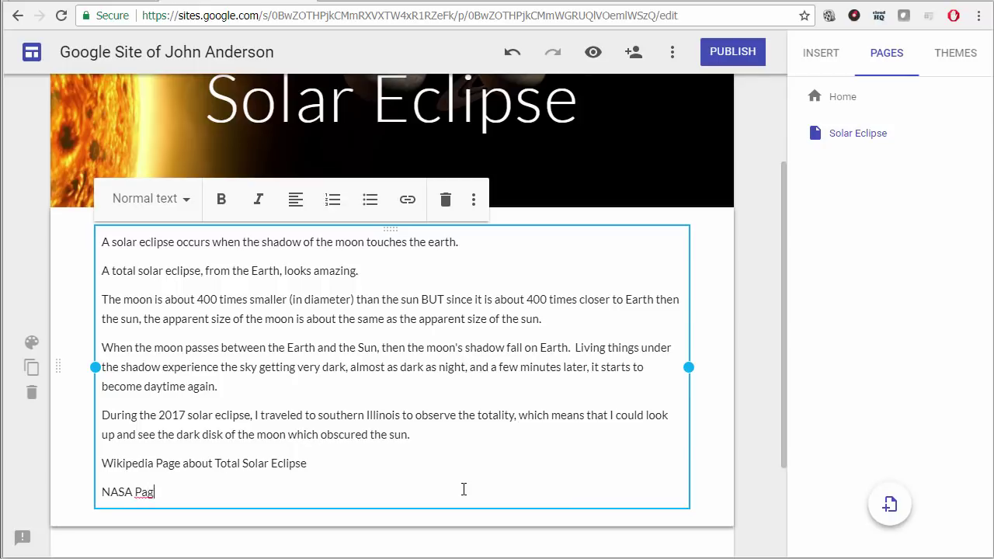
text(e about Total So)
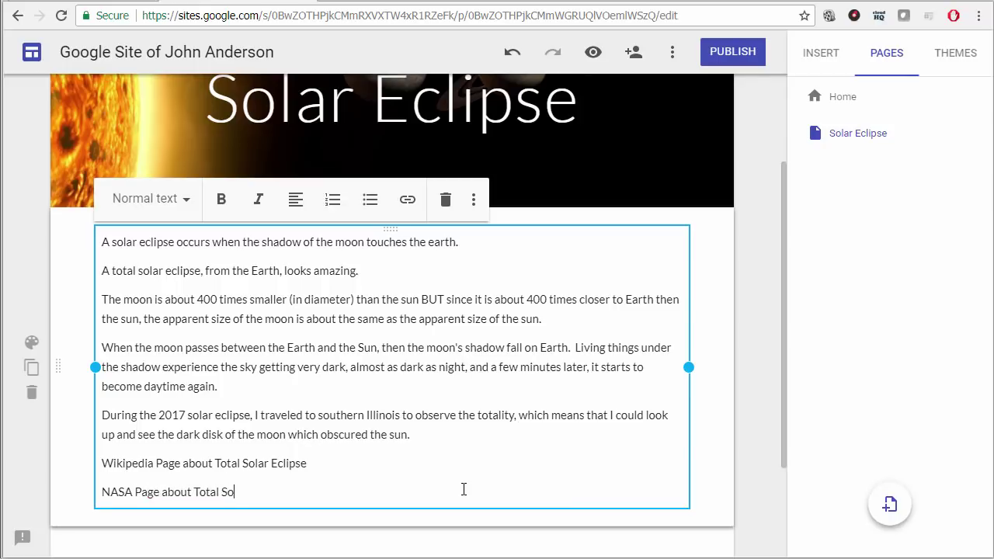
text(lar Eclipse)
key(Return)
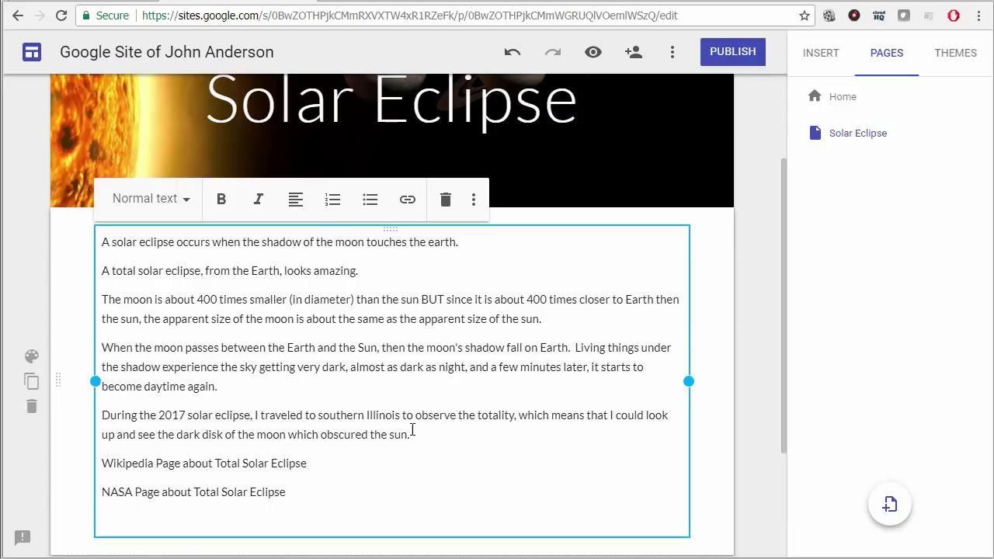
Step: Select the whole line "Wikipedia Page about Total Solar Eclipse" and start adding a link to it
double_click(302, 463)
drag(253, 463, 101, 463)
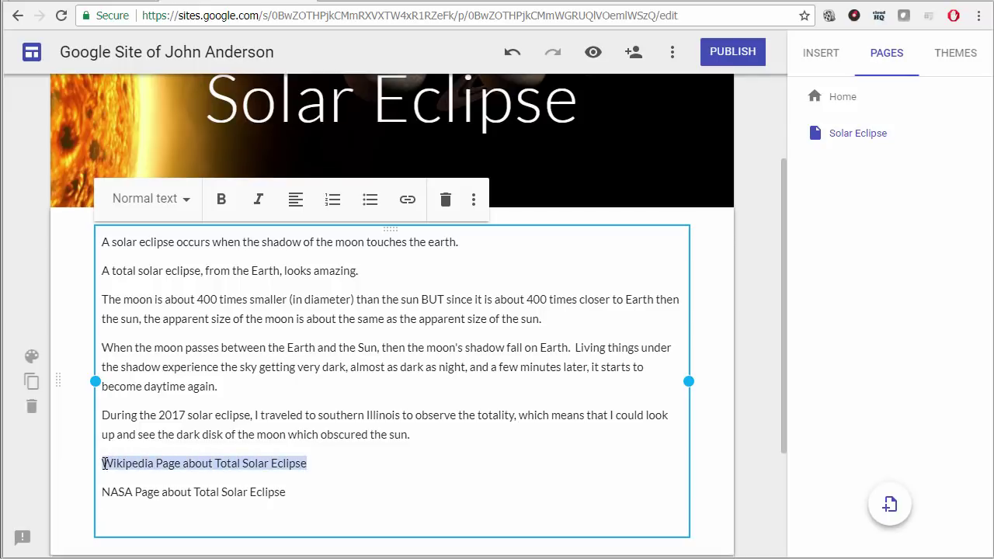
click(408, 202)
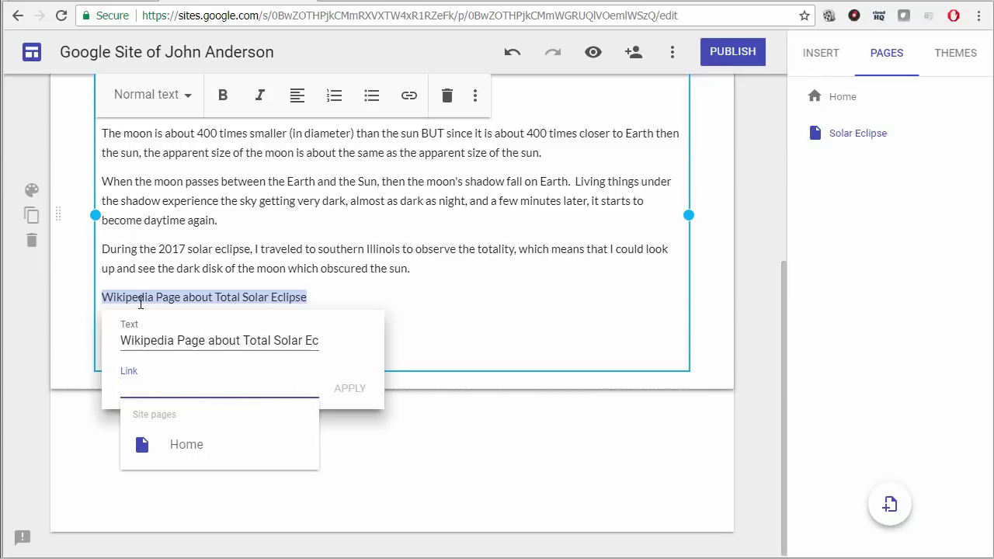
Step: Search Wikipedia for "total solar eclipse" in a new browser tab
click(337, 4)
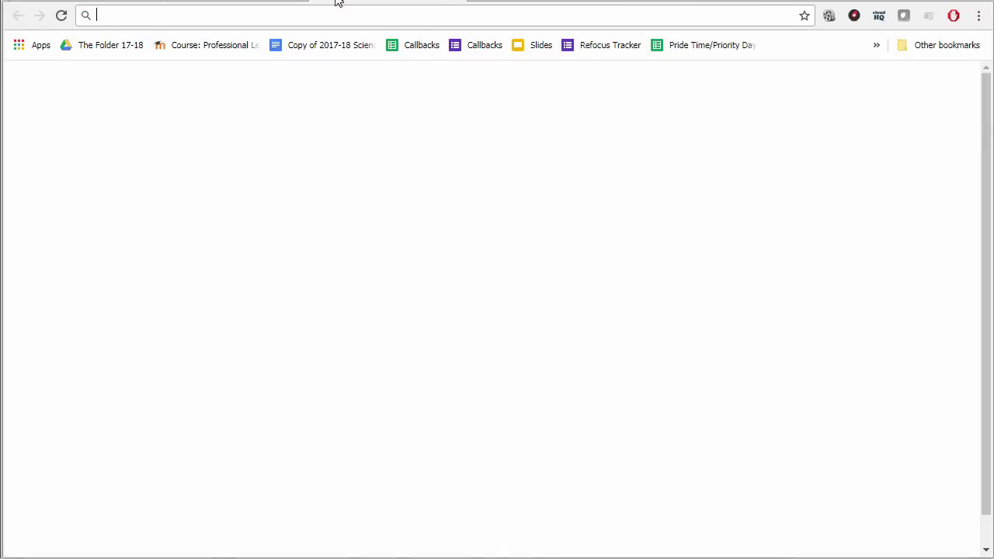
text(wikipedia.org)
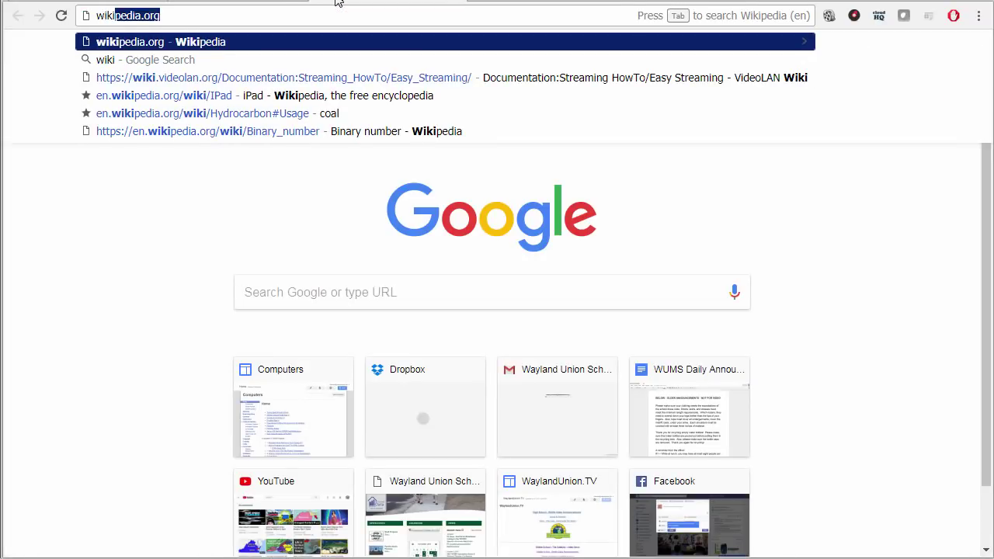
key(Tab)
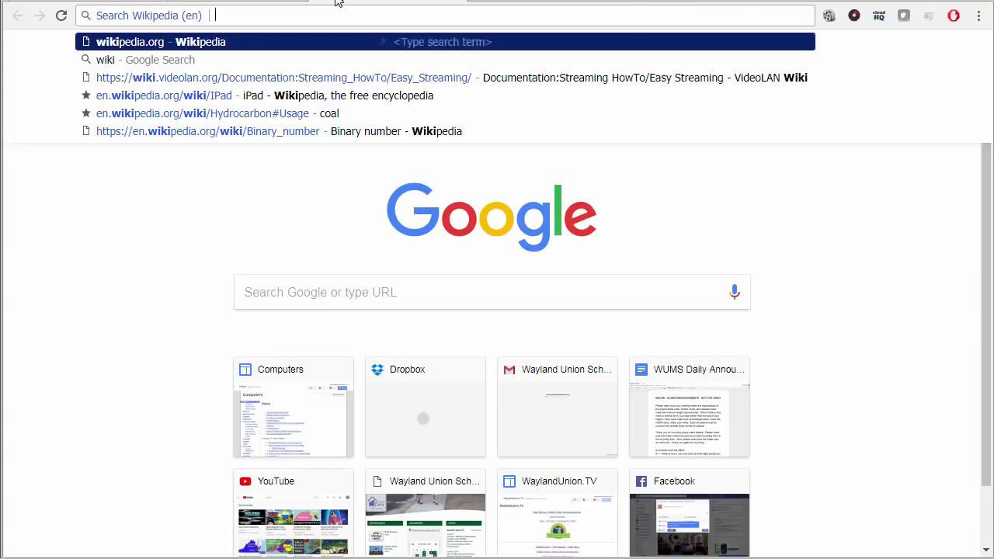
text(total )
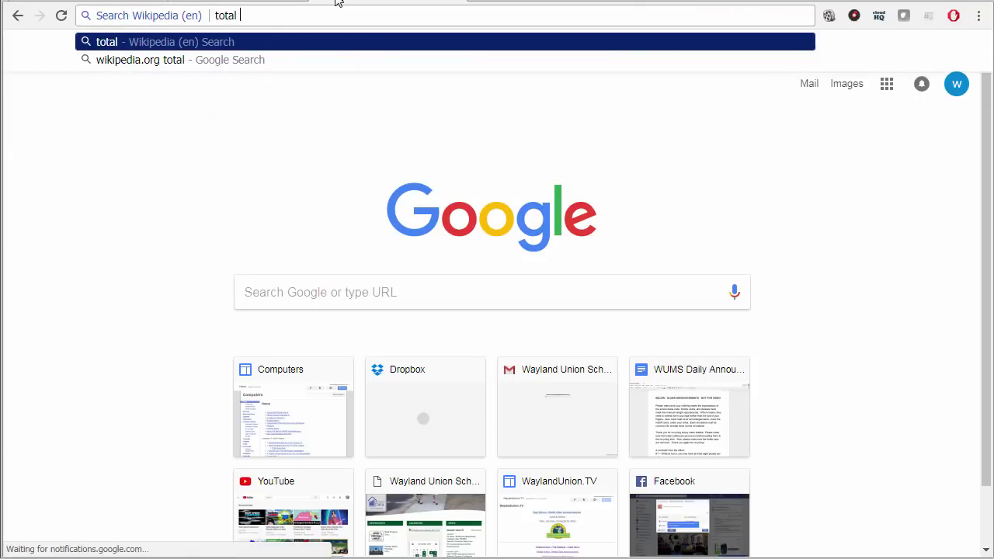
text(colar eclip)
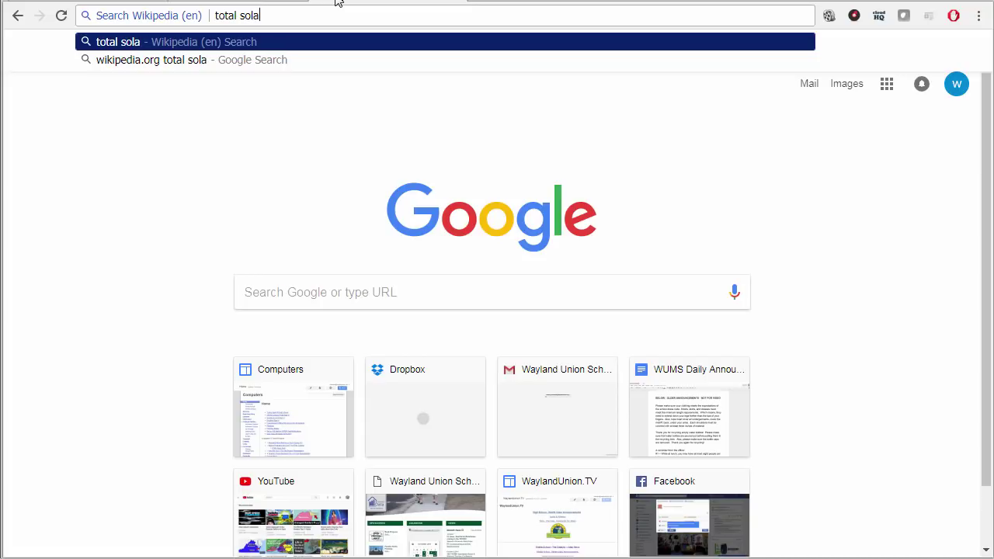
text(se)
key(Return)
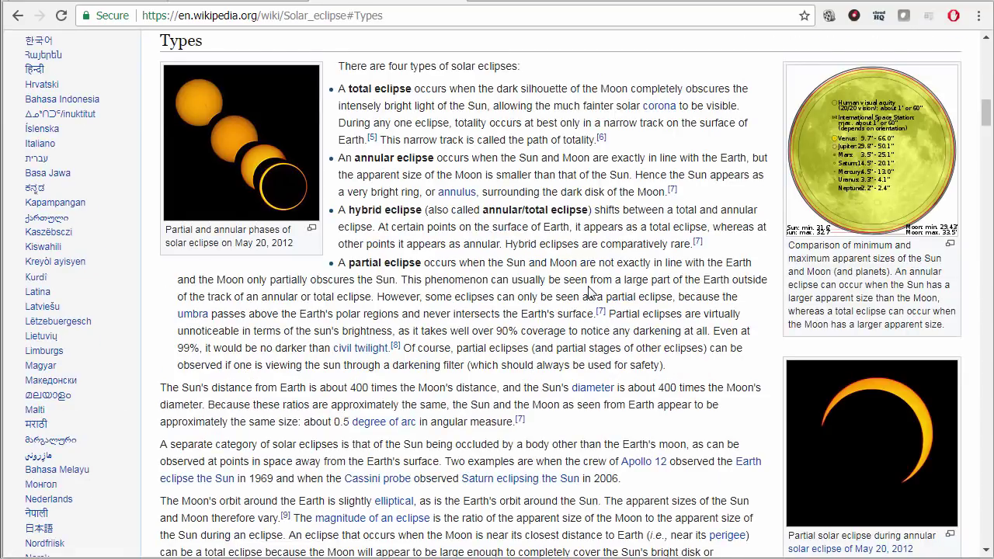
Step: Look over the start of the Wikipedia Solar eclipse article and copy its full web address, including "#Types"
scroll(588, 293, up, 6)
scroll(588, 293, up, 8)
scroll(575, 287, down, 2)
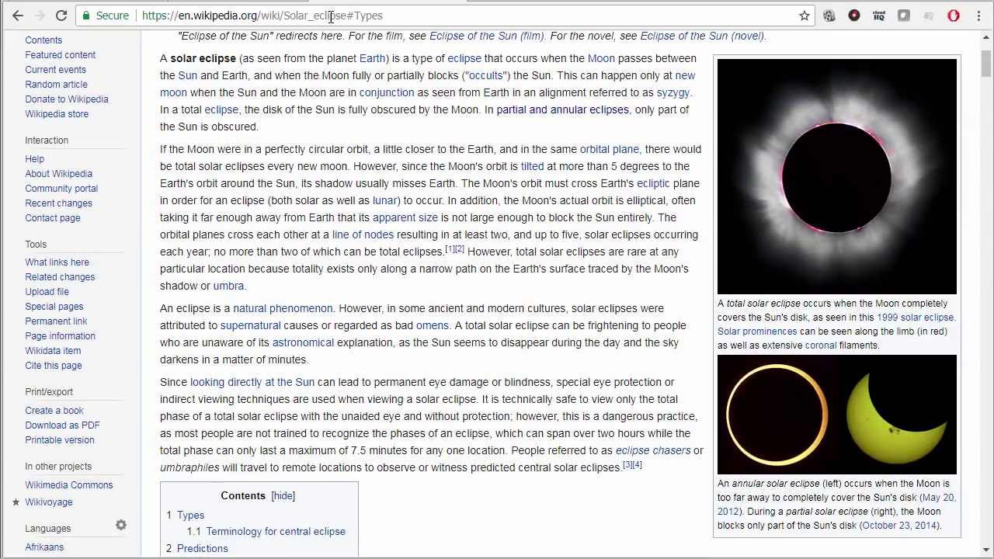
drag(348, 15, 430, 17)
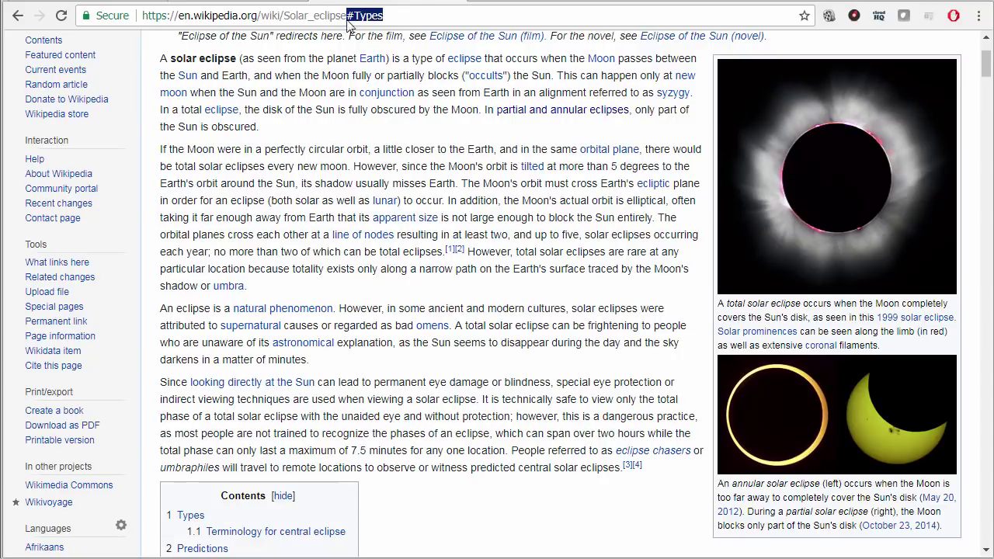
double_click(309, 17)
triple_click(308, 17)
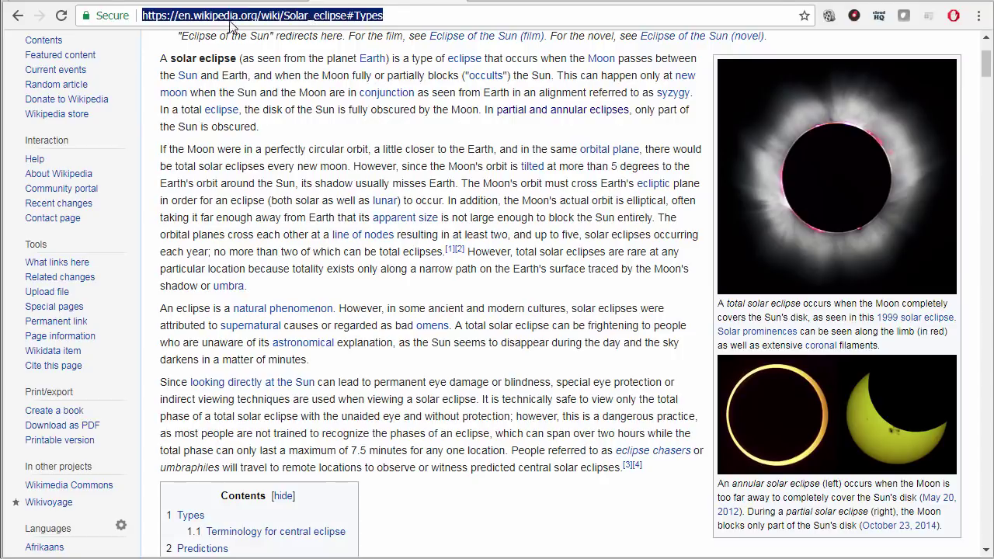
right_click(260, 24)
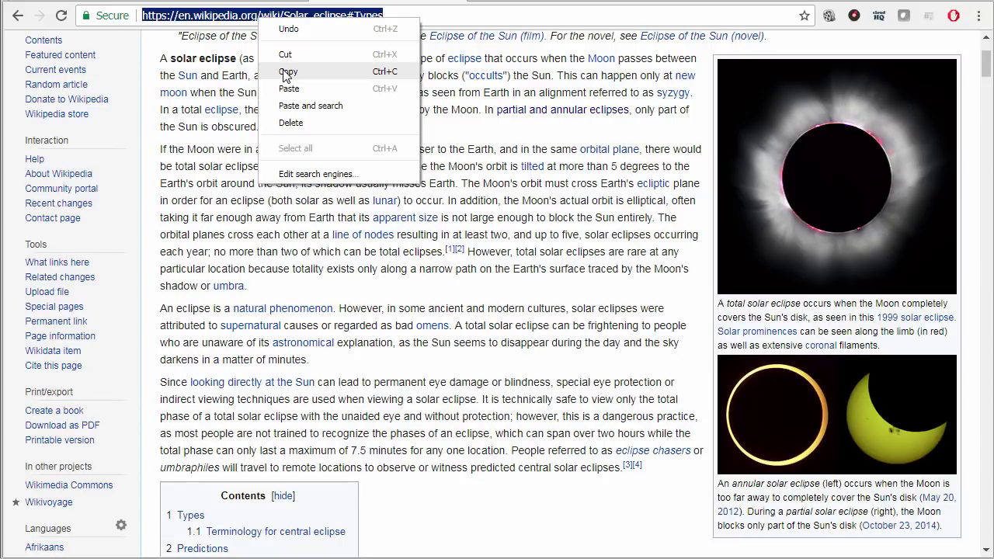
click(386, 76)
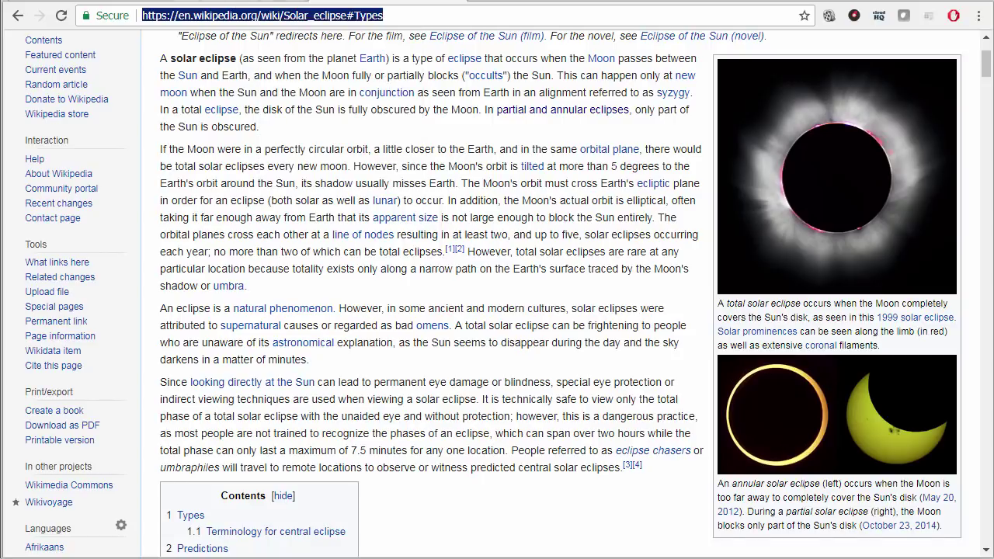
Step: Return to the Google Sites tab, paste the copied Wikipedia address as the link target and apply it
click(238, 2)
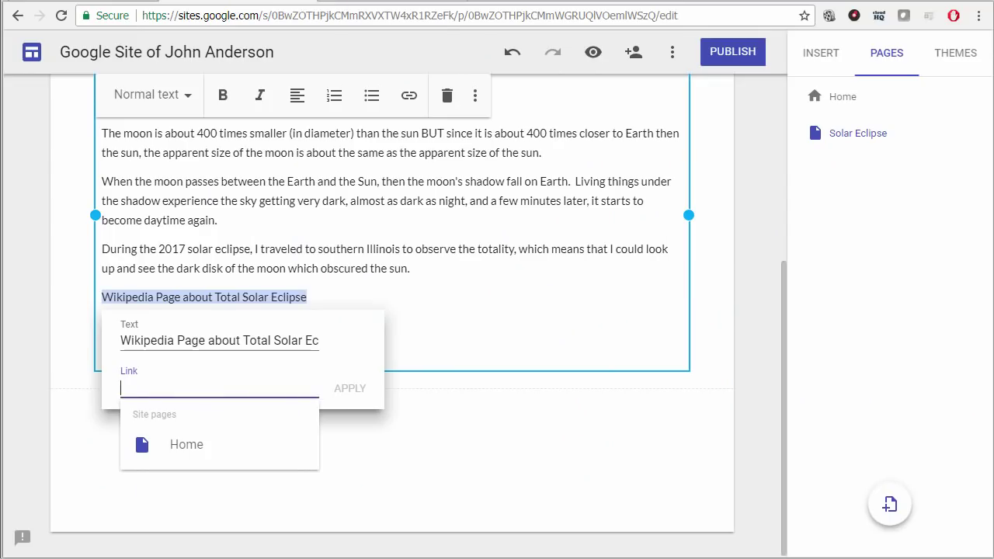
right_click(162, 386)
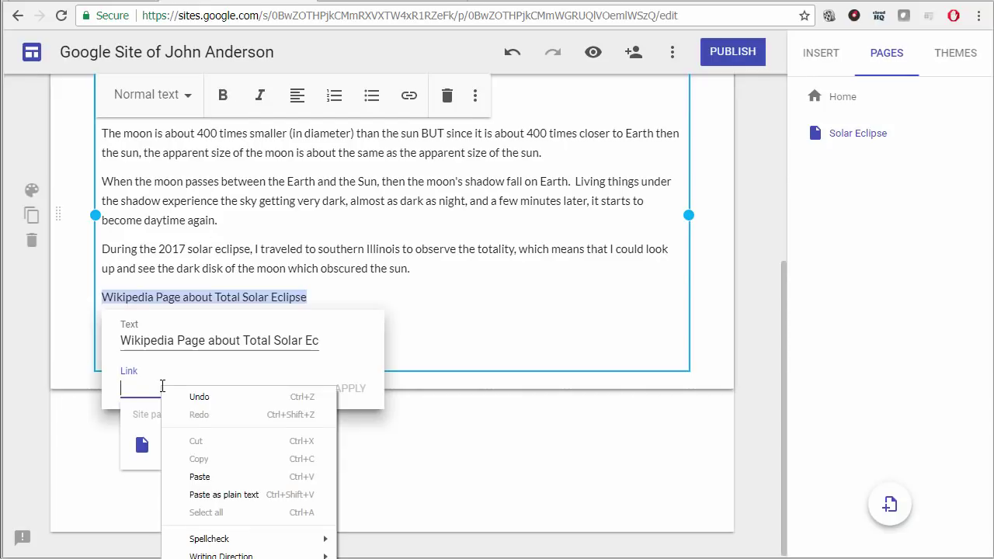
click(208, 477)
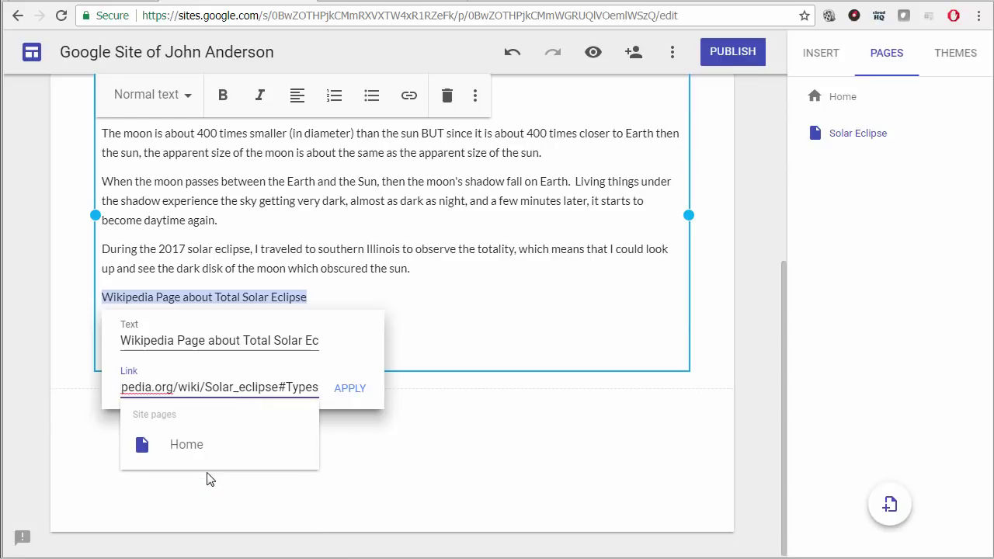
click(350, 390)
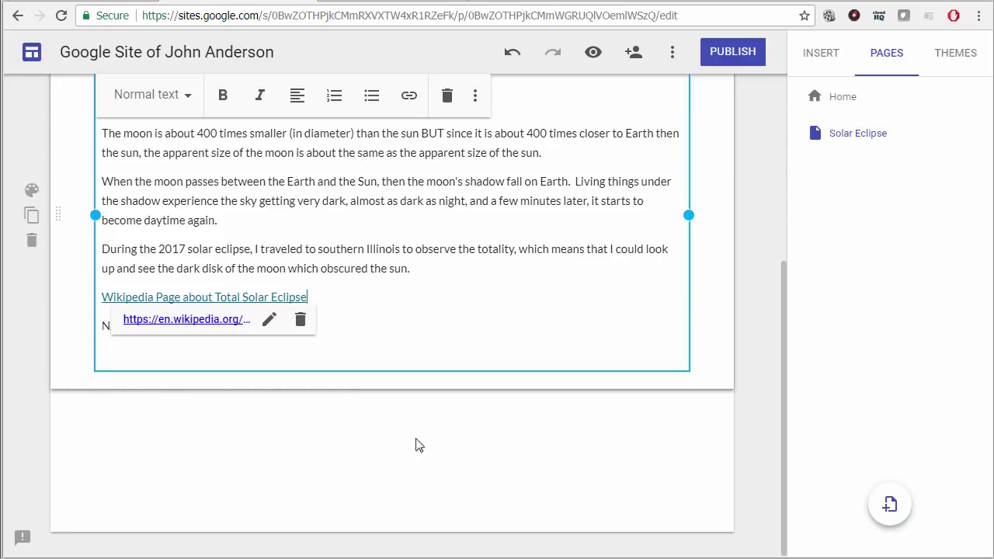
Step: Test the "Wikipedia Page about Total Solar Eclipse" link through to the article and return to the Google Sites tab
click(432, 450)
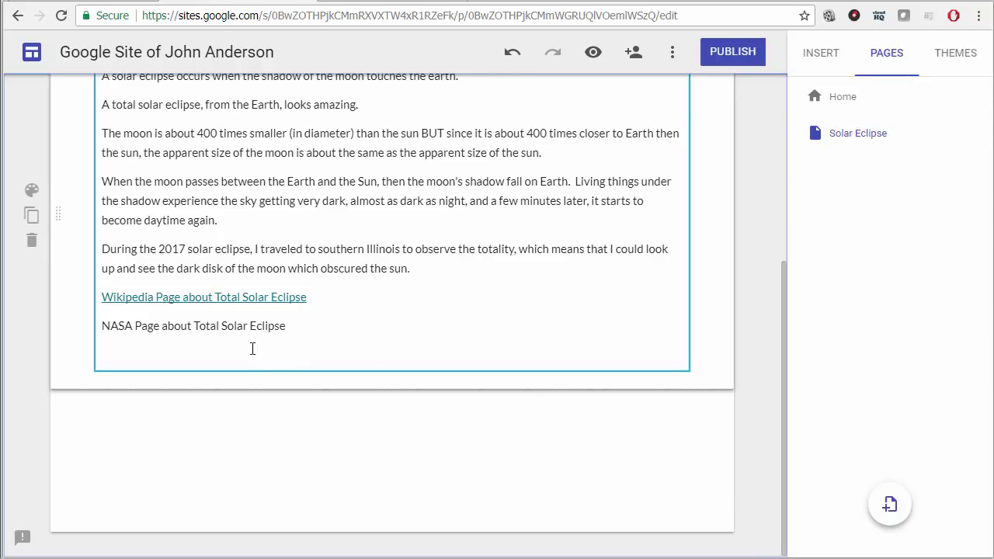
click(248, 298)
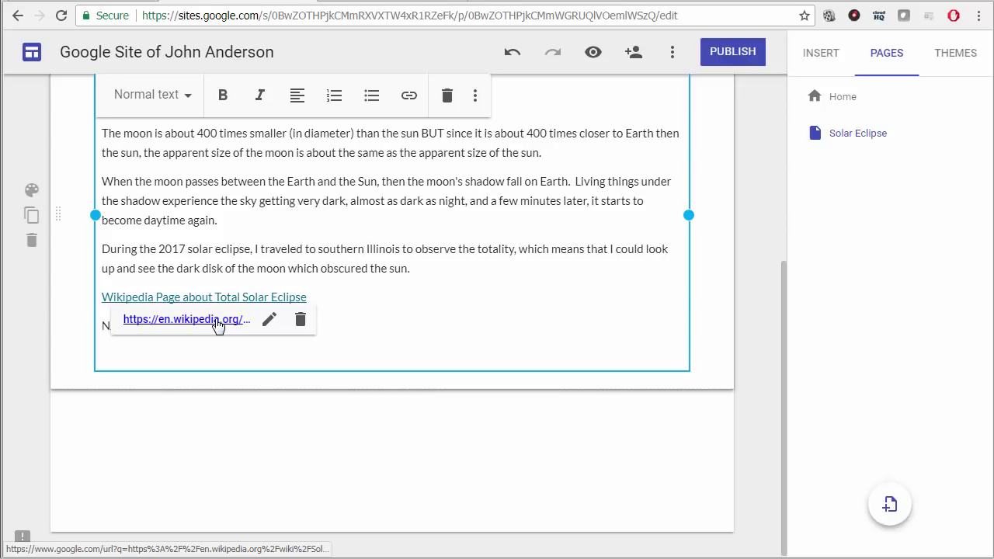
click(218, 322)
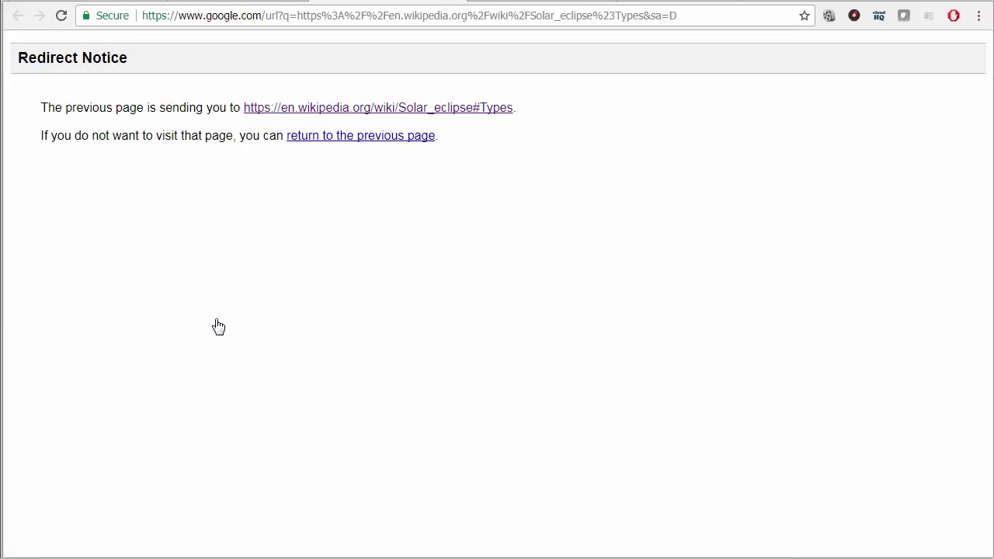
click(417, 111)
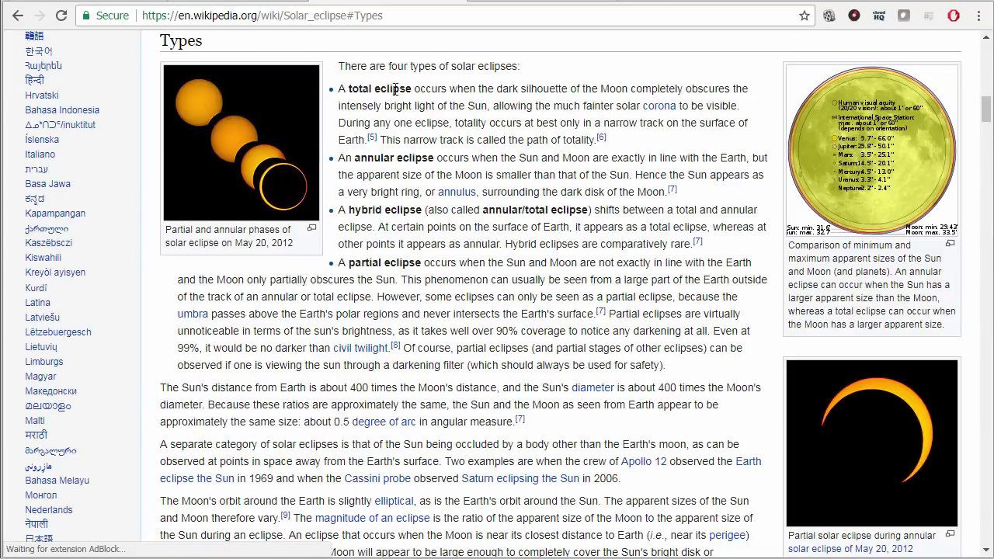
click(243, 2)
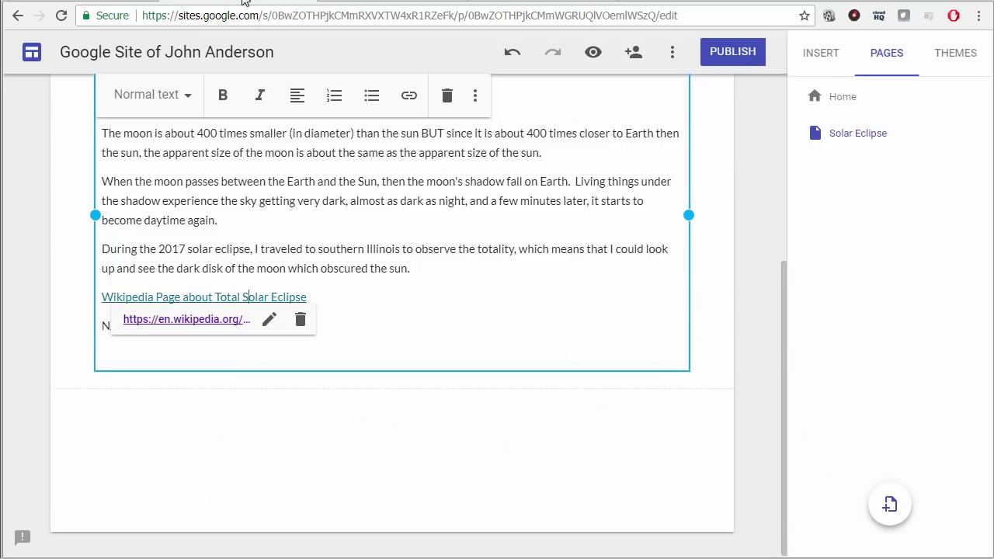
Step: Select the whole line "NASA Page about Total Solar Eclipse" and start adding a link to it
click(396, 341)
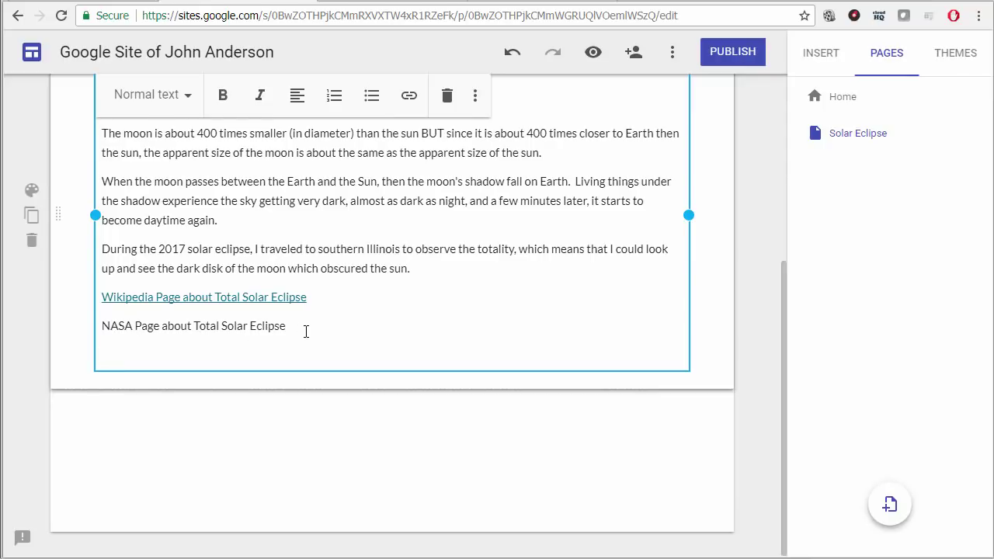
drag(287, 326, 106, 330)
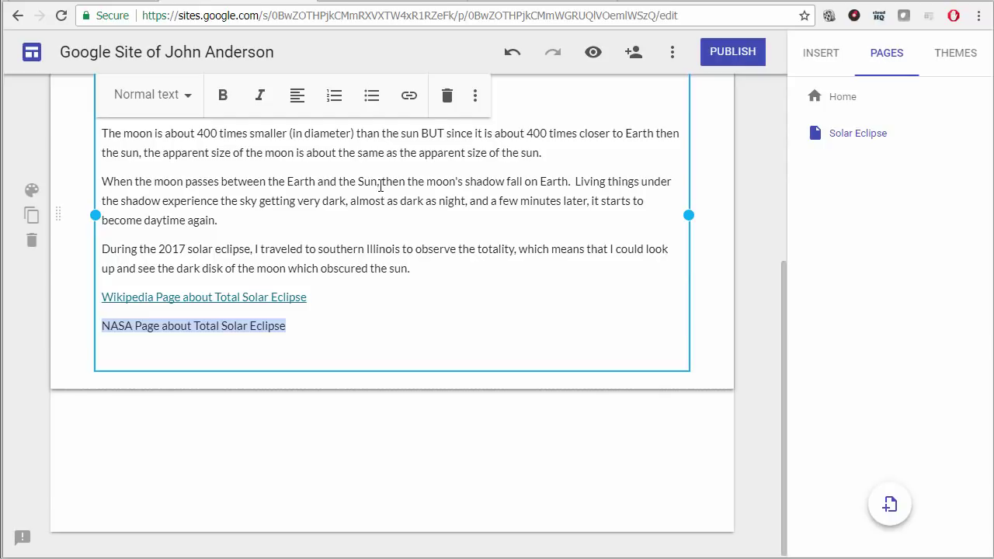
click(409, 98)
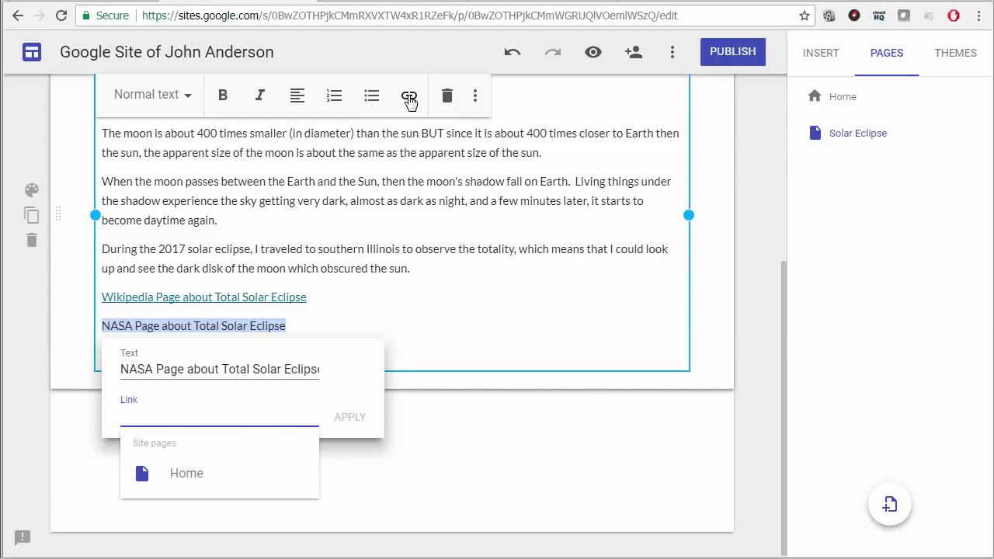
Step: Switch to the browser tab with the Wikipedia article's introduction and run a Google search there for "nasa total solar eclipse"
click(524, 2)
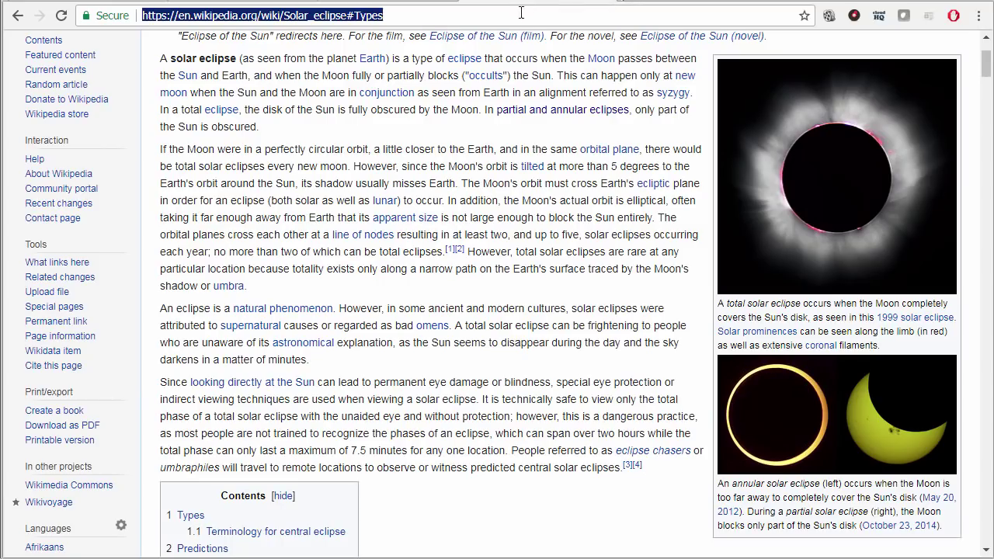
click(522, 12)
key(ctrl+shift+Left)
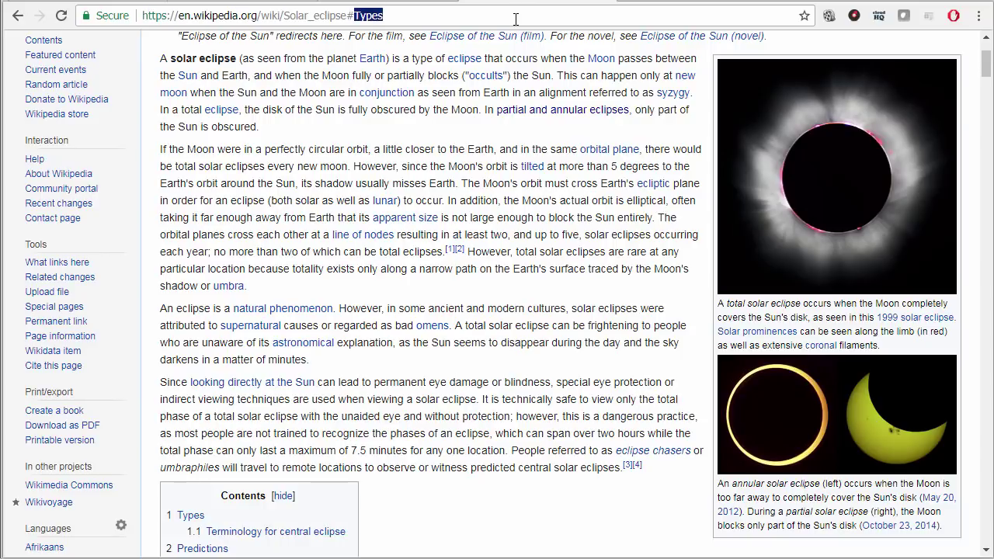
triple_click(515, 18)
text(w)
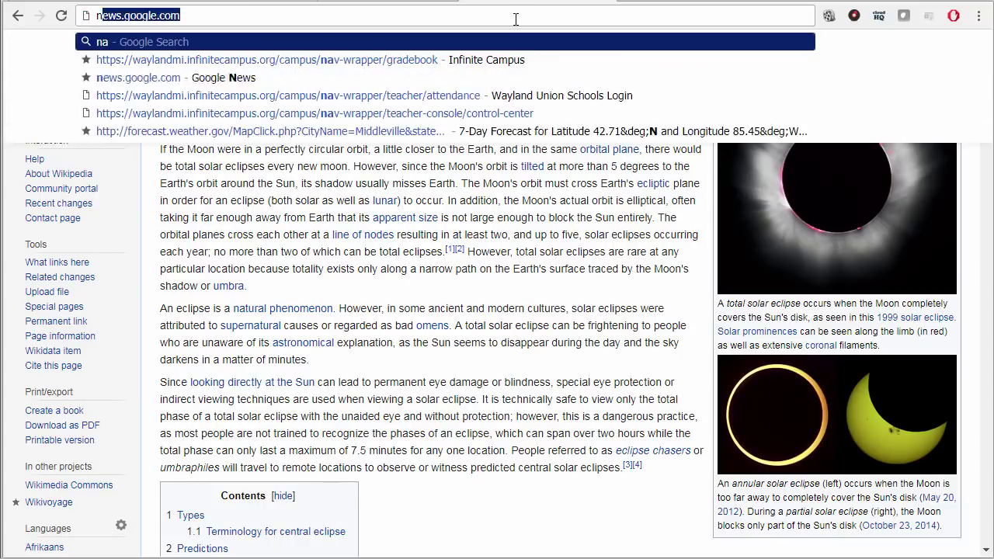
key(BackSpace)
key(BackSpace)
text(nasa total )
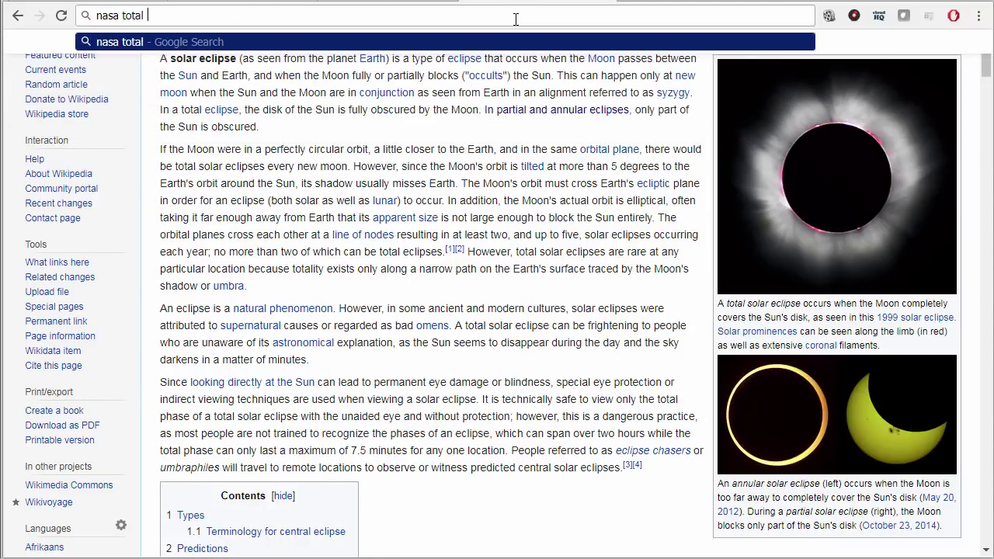
text(solar eclipse)
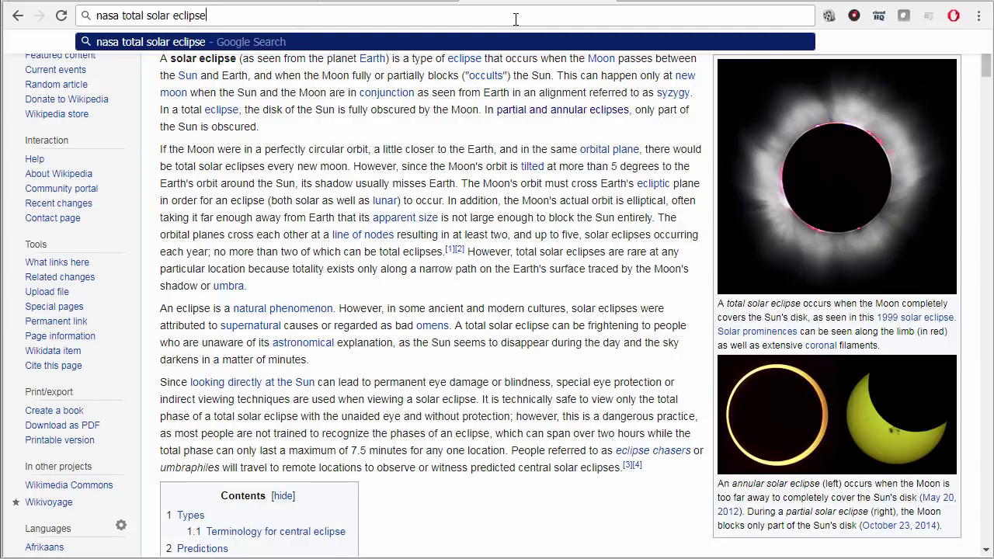
key(Return)
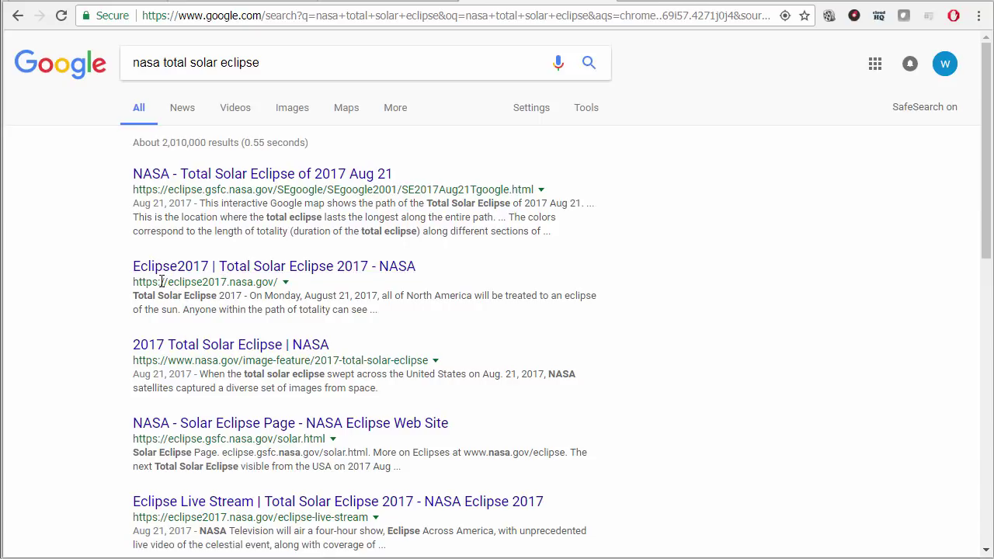
Step: Open the "Eclipse2017 | Total Solar Eclipse 2017 - NASA" result, look it over and copy its web address
click(238, 268)
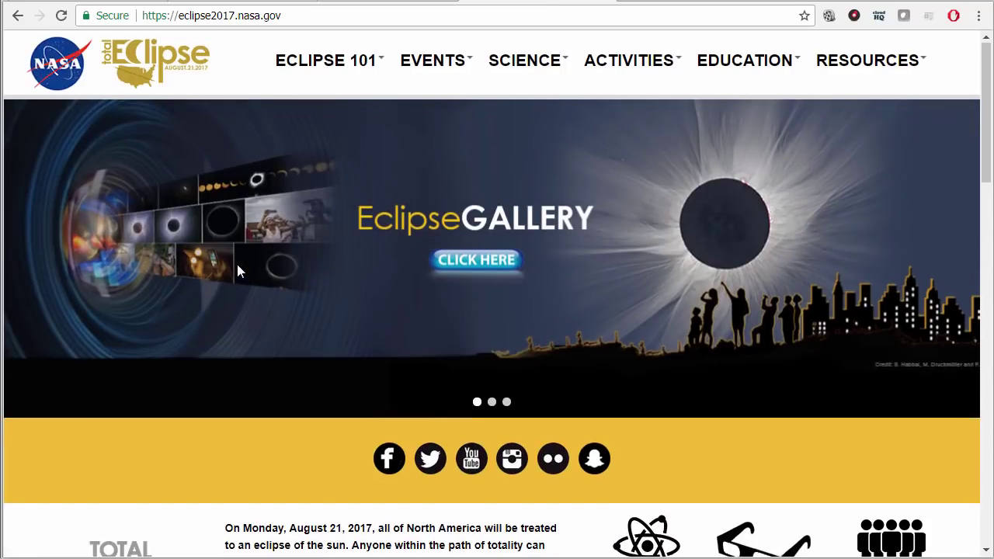
scroll(237, 264, down, 5)
scroll(236, 264, up, 5)
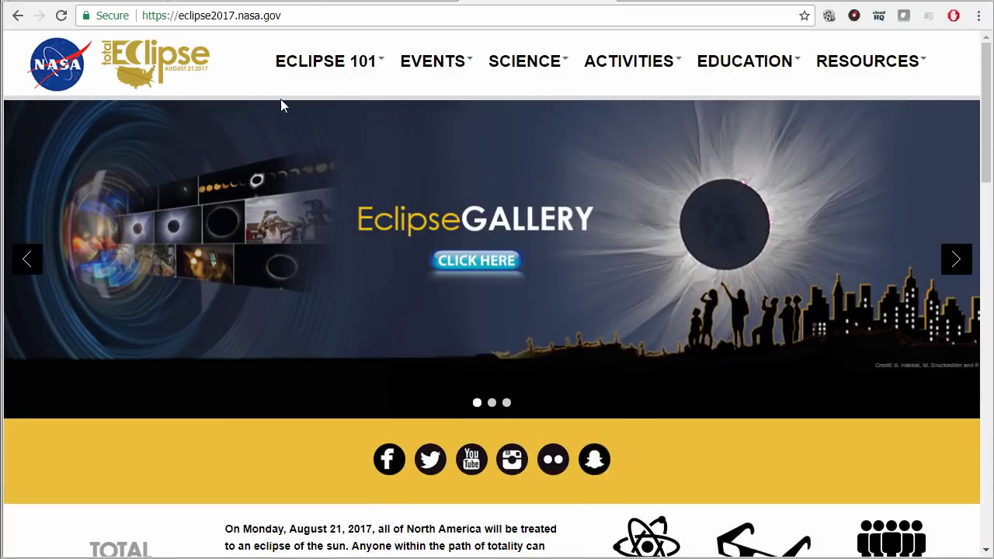
click(239, 17)
right_click(239, 17)
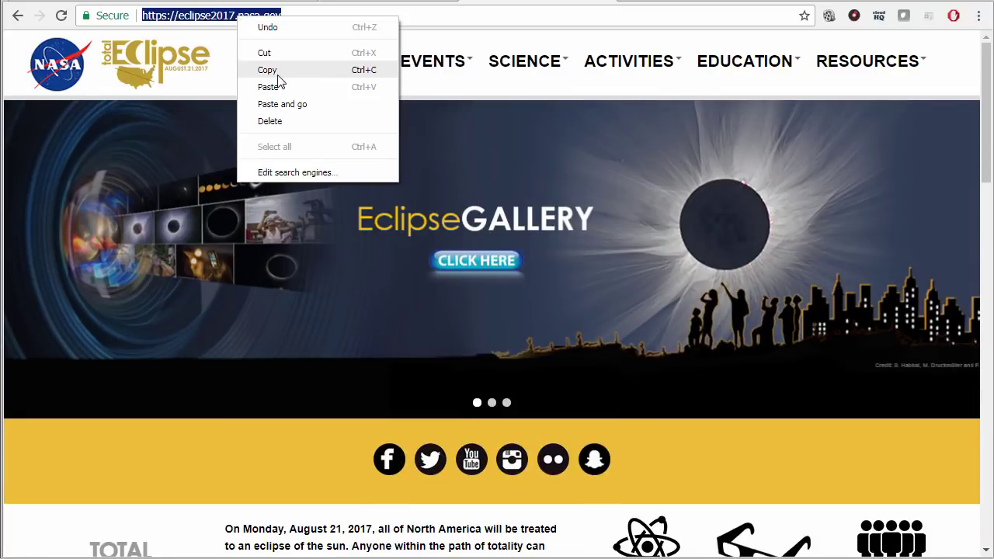
click(272, 72)
key(ctrl+shift+Tab)
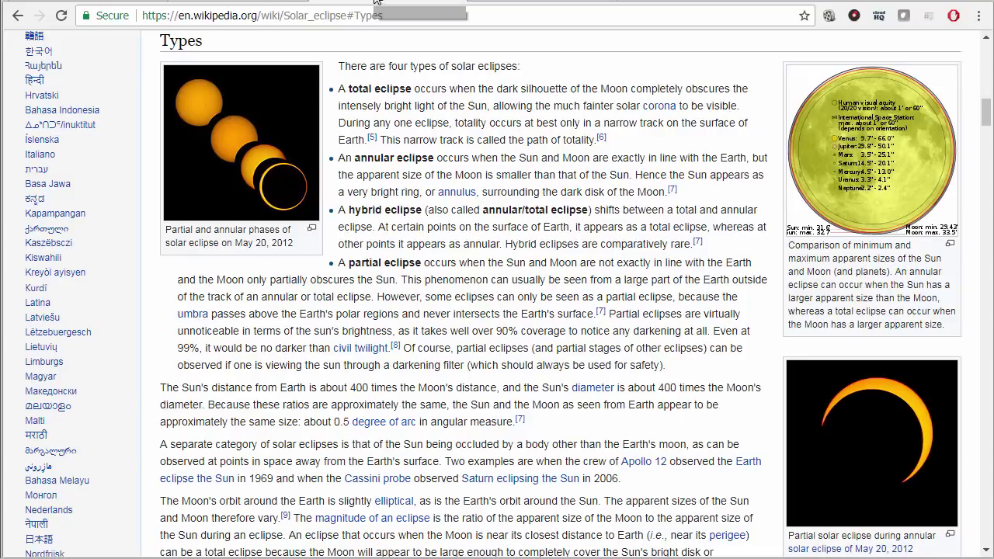
key(ctrl+shift+Tab)
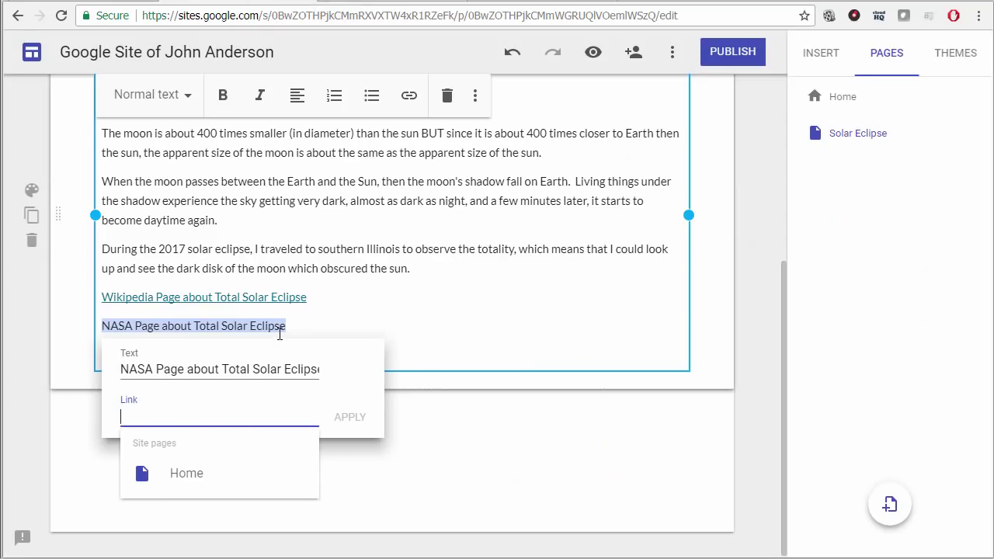
right_click(180, 409)
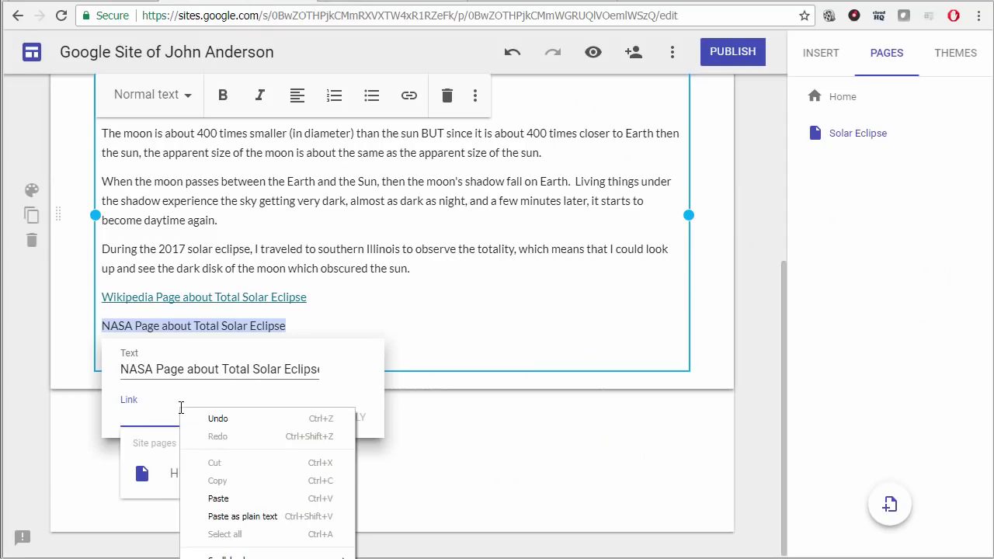
click(227, 497)
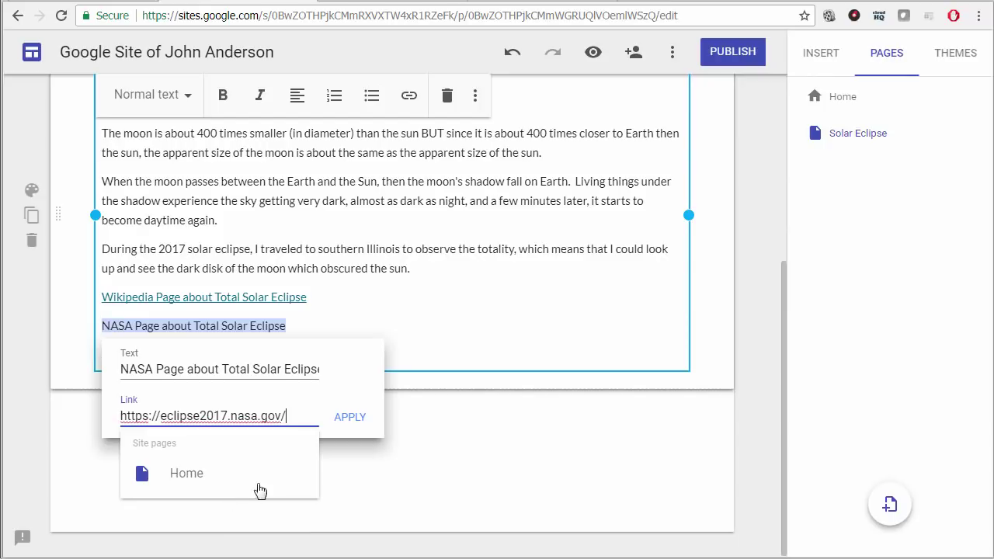
click(349, 420)
click(449, 464)
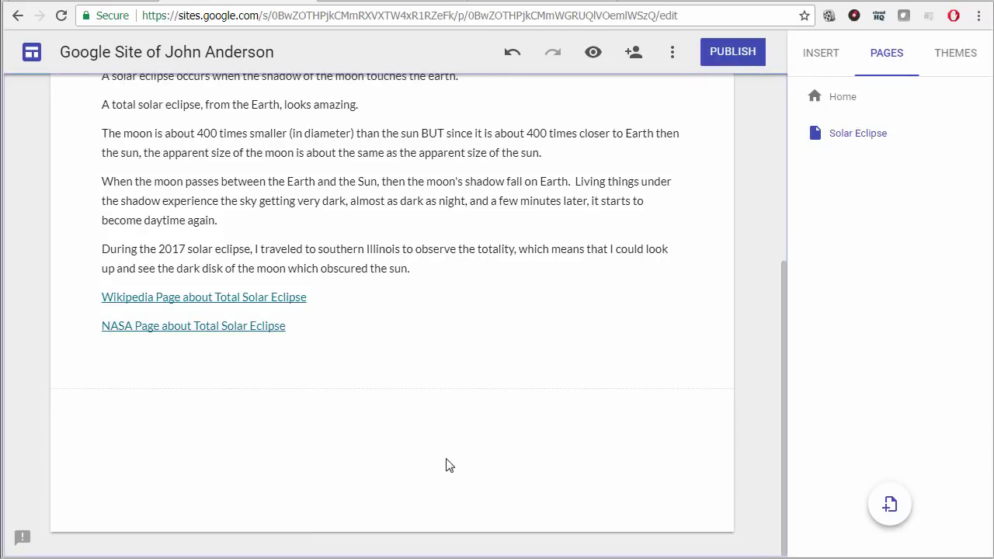
Step: Make the word "BUT" in the third paragraph and the word "under" in the fourth paragraph bold
scroll(449, 464, up, 2)
scroll(448, 461, down, 1)
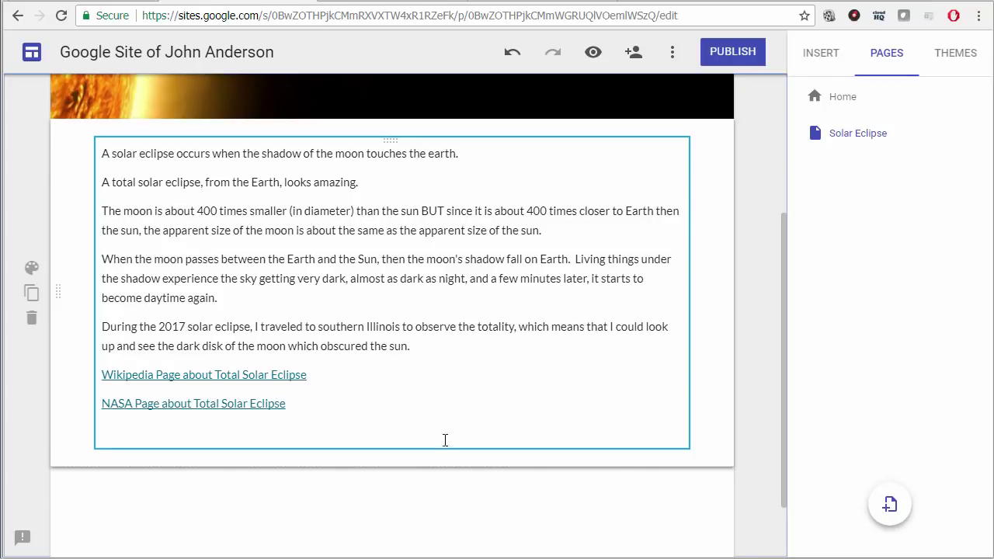
click(386, 253)
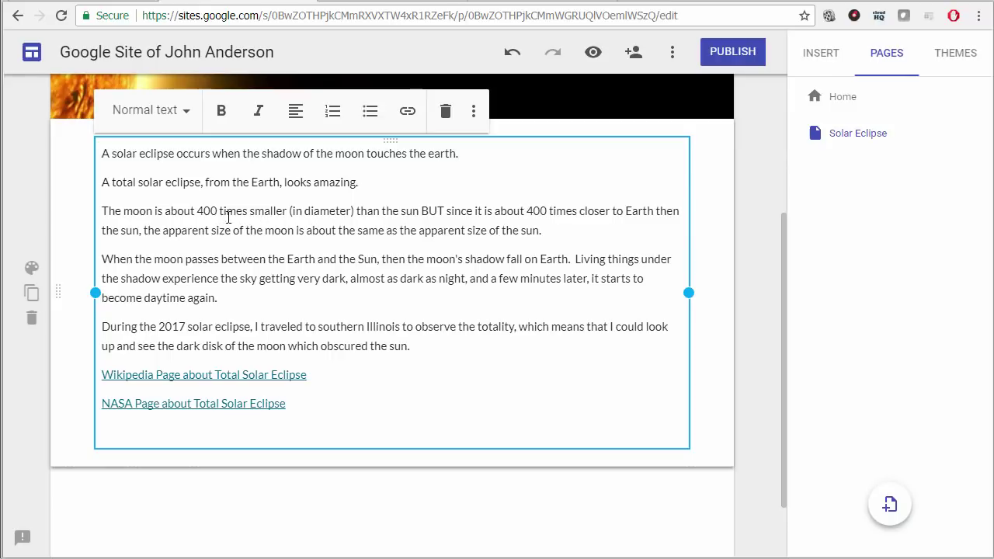
double_click(433, 210)
click(219, 118)
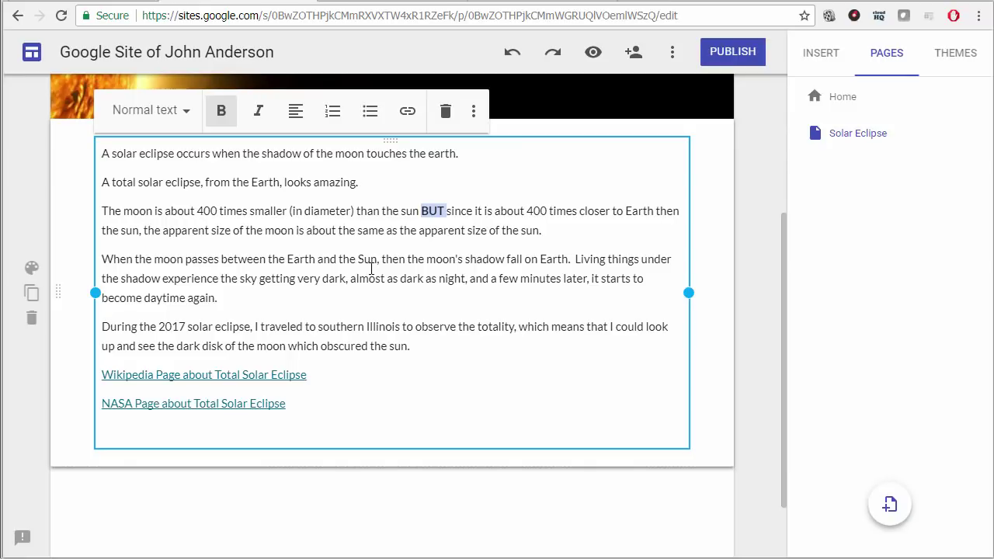
double_click(659, 258)
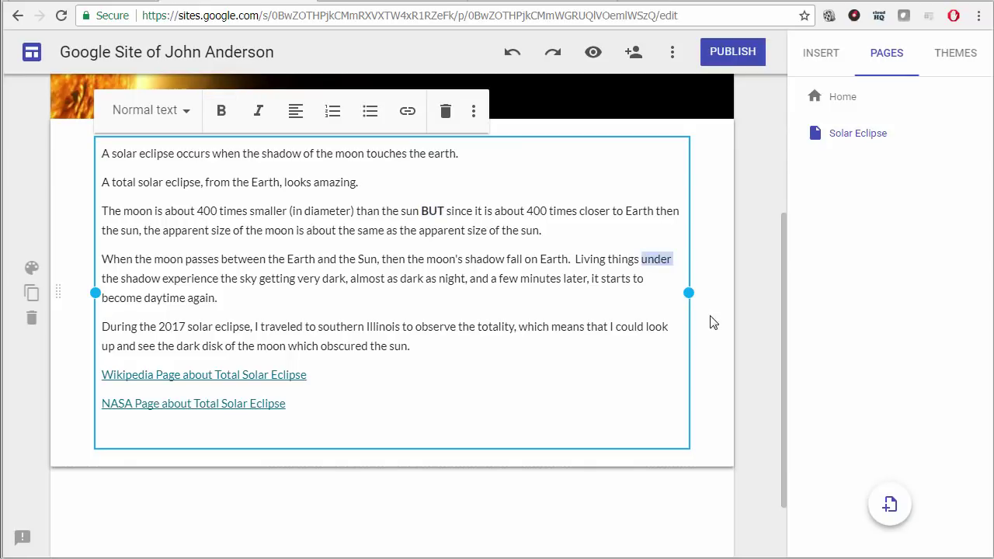
click(222, 112)
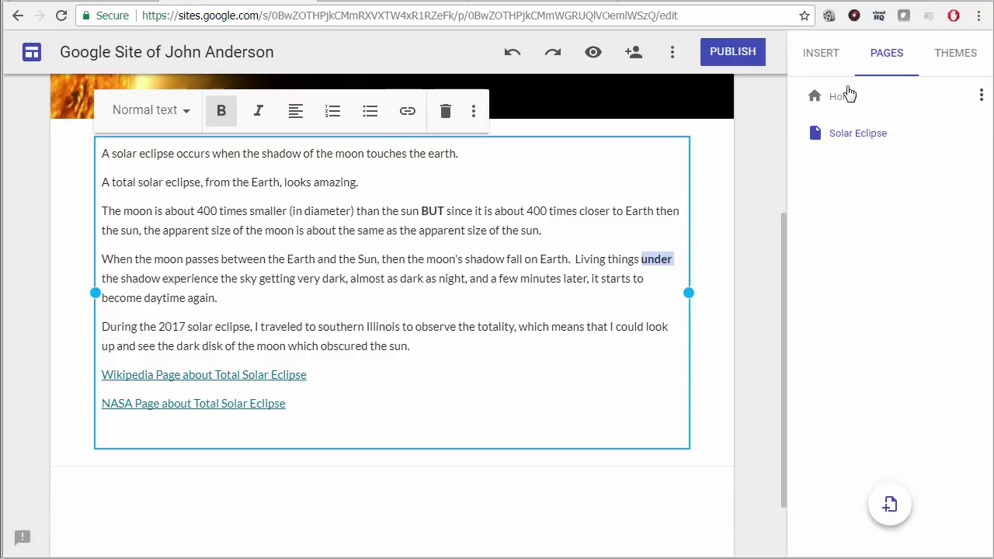
Step: Look over the content types that can be inserted and try to move the solar eclipse text section
click(821, 56)
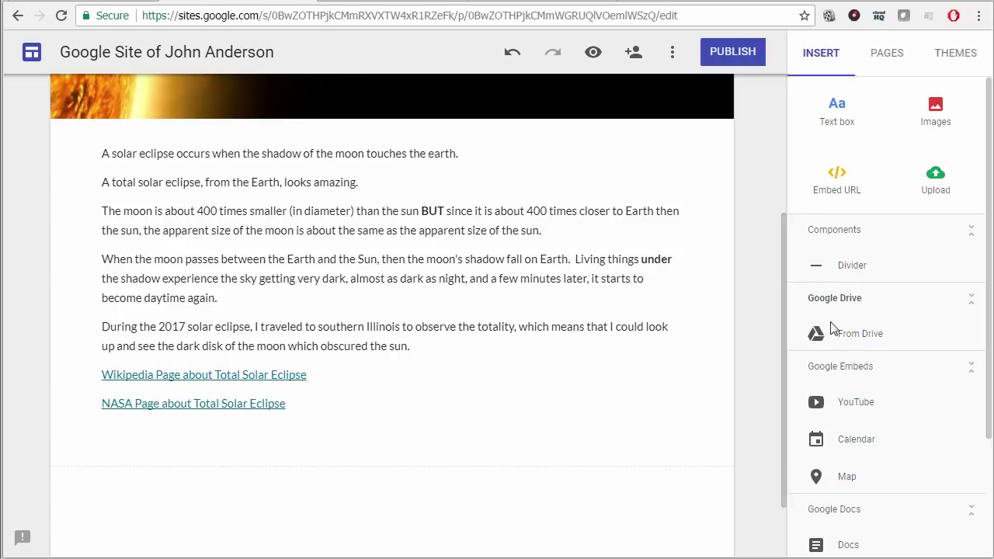
scroll(845, 467, down, 2)
scroll(839, 458, up, 2)
click(435, 401)
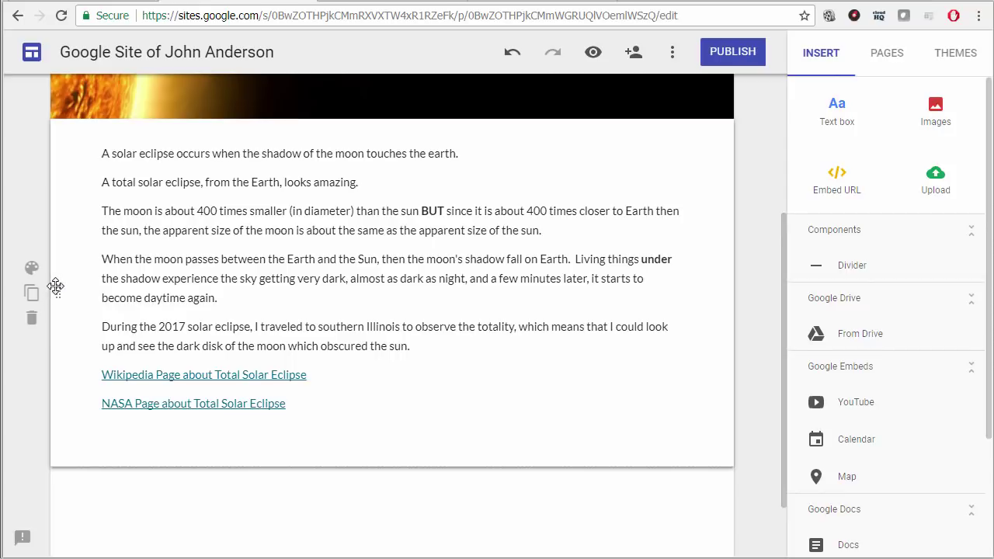
drag(58, 295, 370, 332)
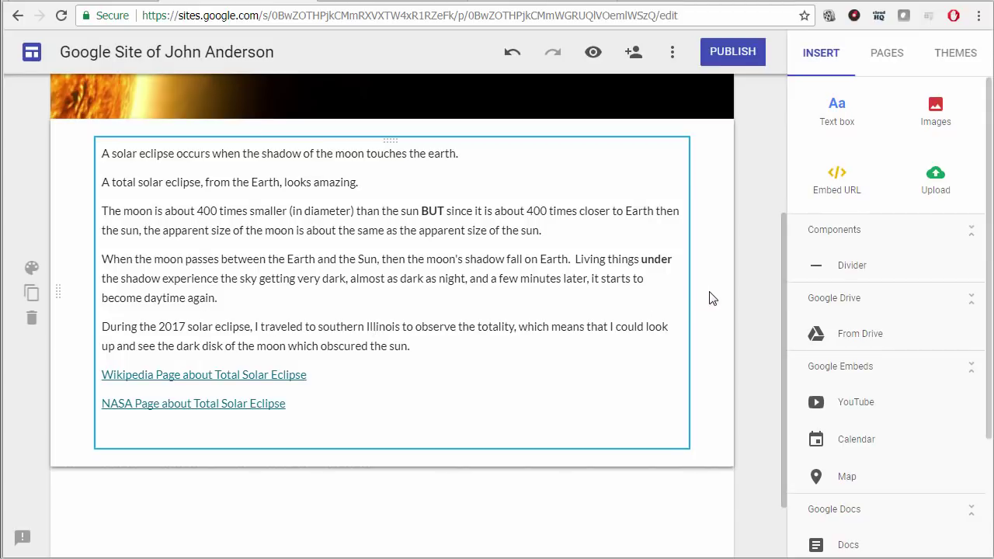
drag(63, 295, 83, 266)
Step: Add an image below the solar eclipse text by searching for "total solar eclipse" and inserting the first result
scroll(222, 463, up, 4)
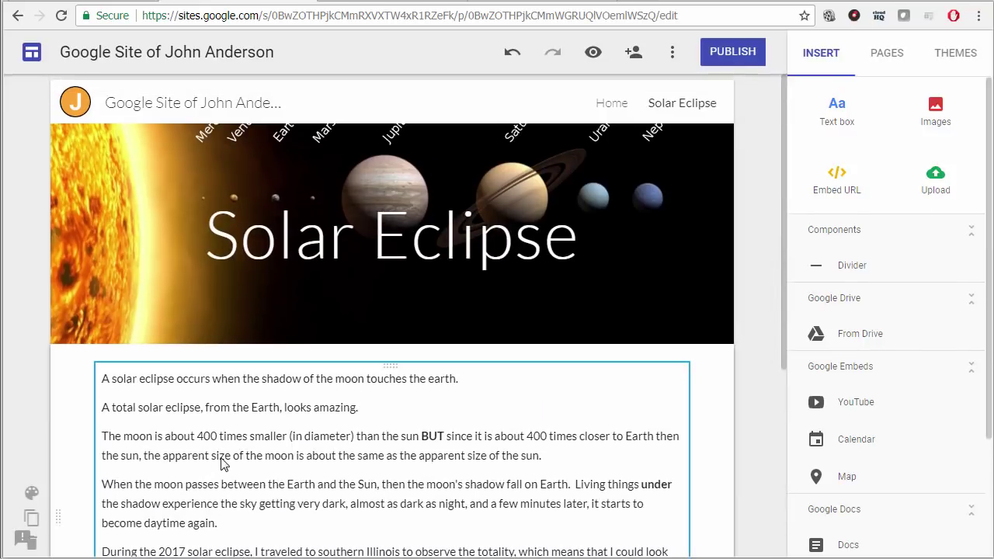
scroll(222, 460, down, 1)
scroll(222, 459, down, 3)
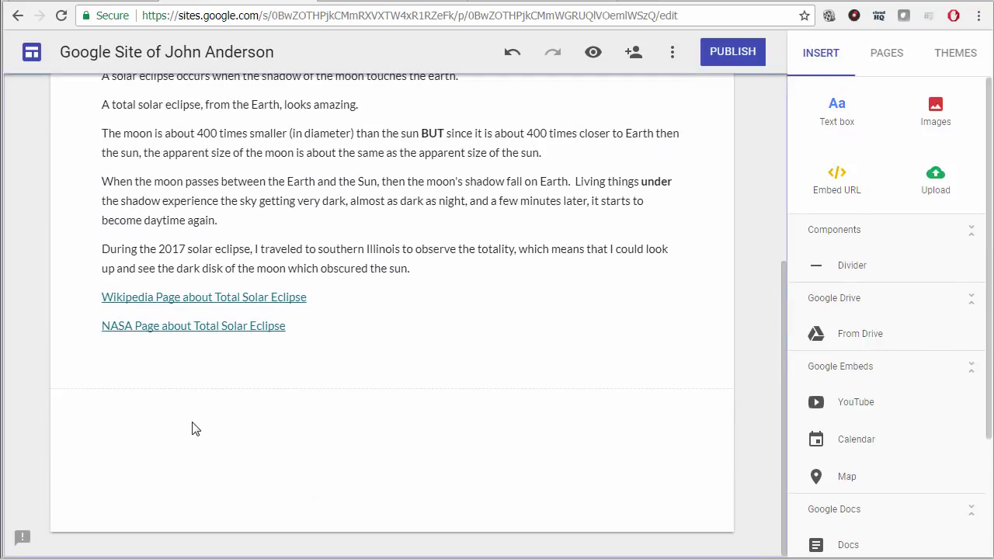
double_click(348, 463)
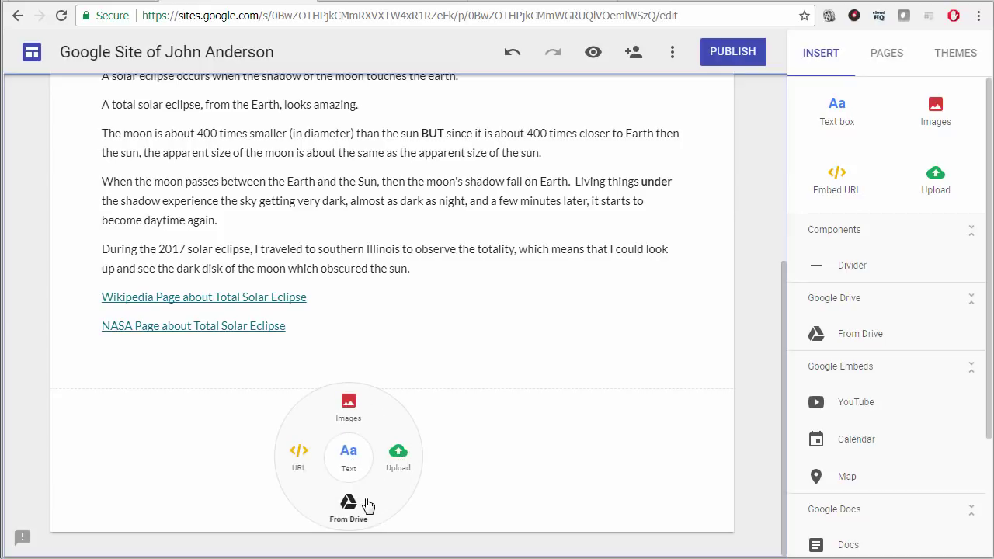
click(346, 407)
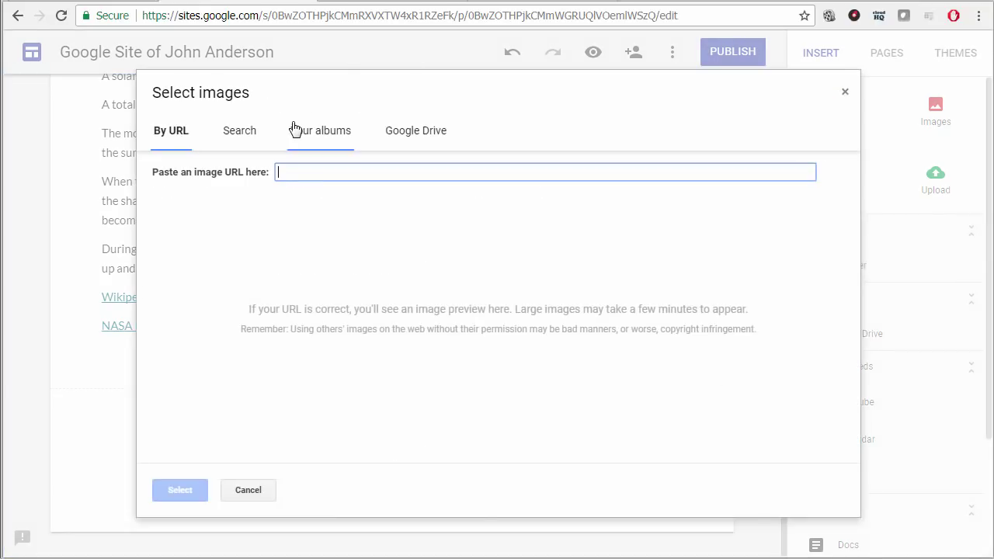
click(237, 135)
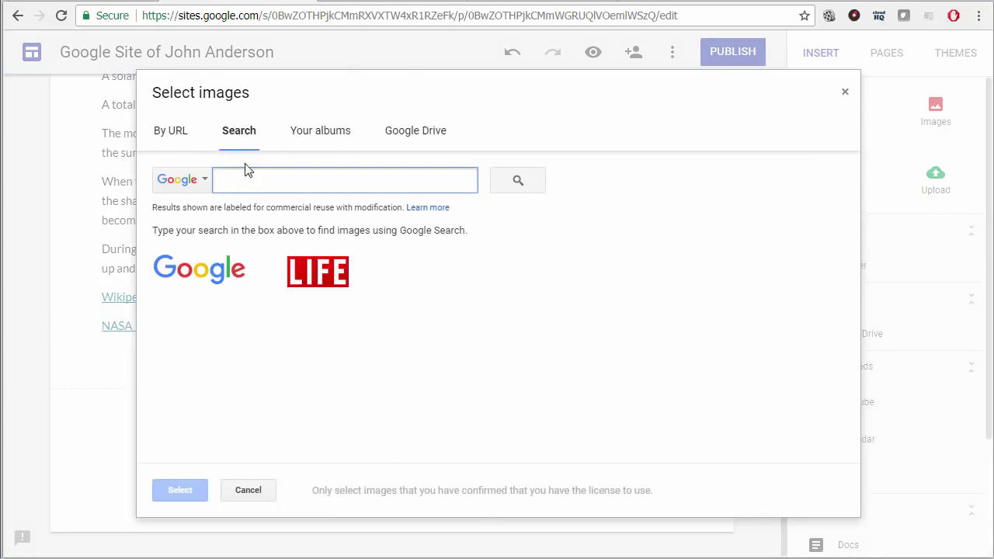
text(total solar eclipse)
key(Return)
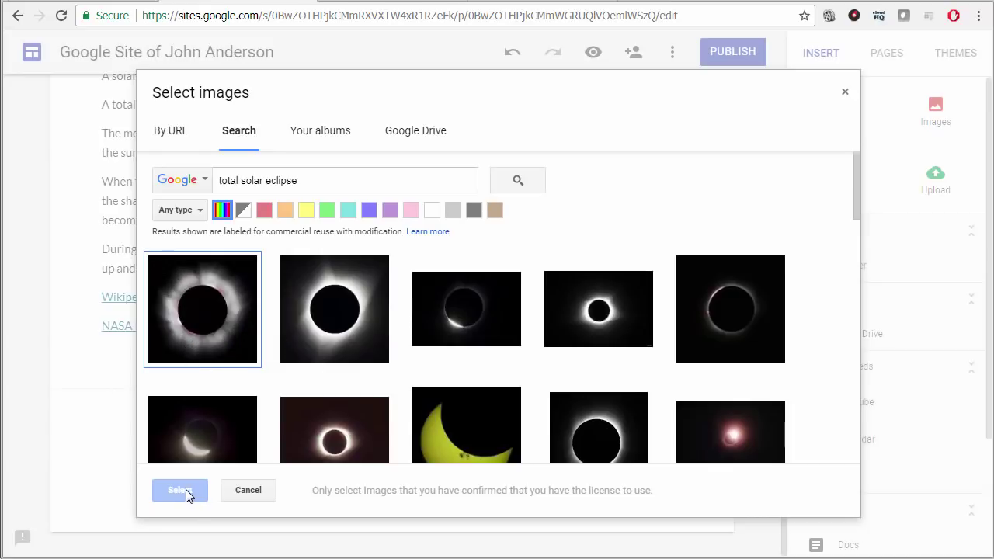
double_click(207, 349)
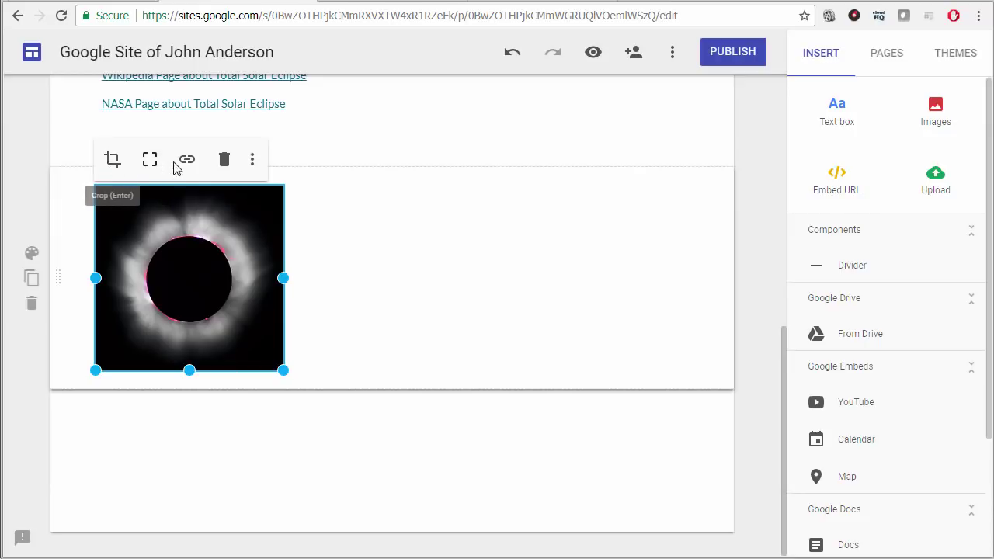
Step: Give the eclipse image the suggested alt text "Solar eclipse - Wikipedia" and apply it
click(252, 161)
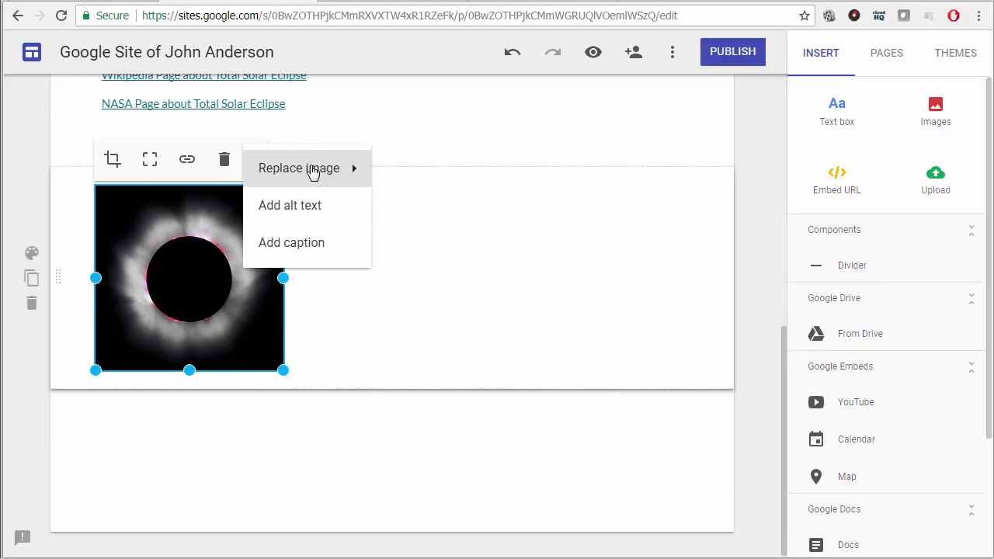
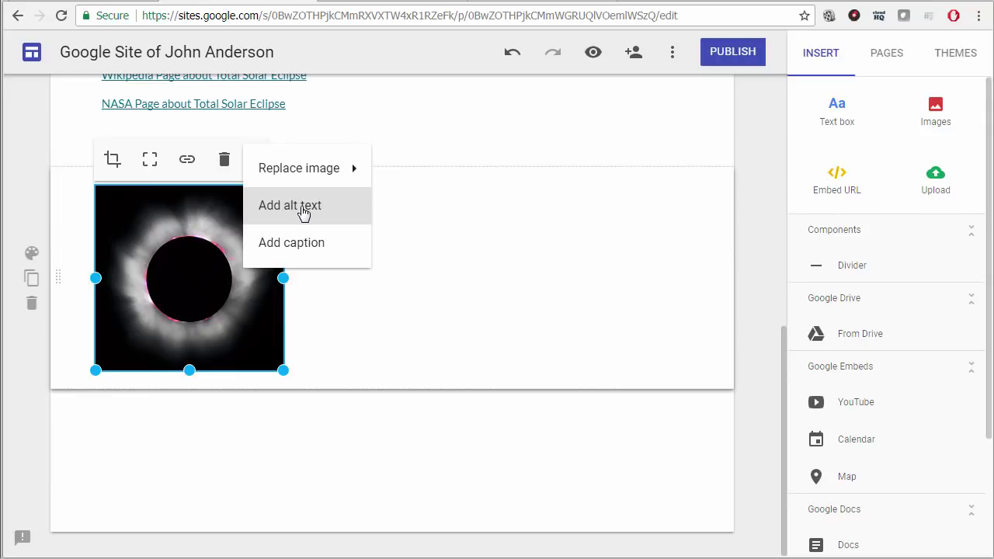
click(303, 206)
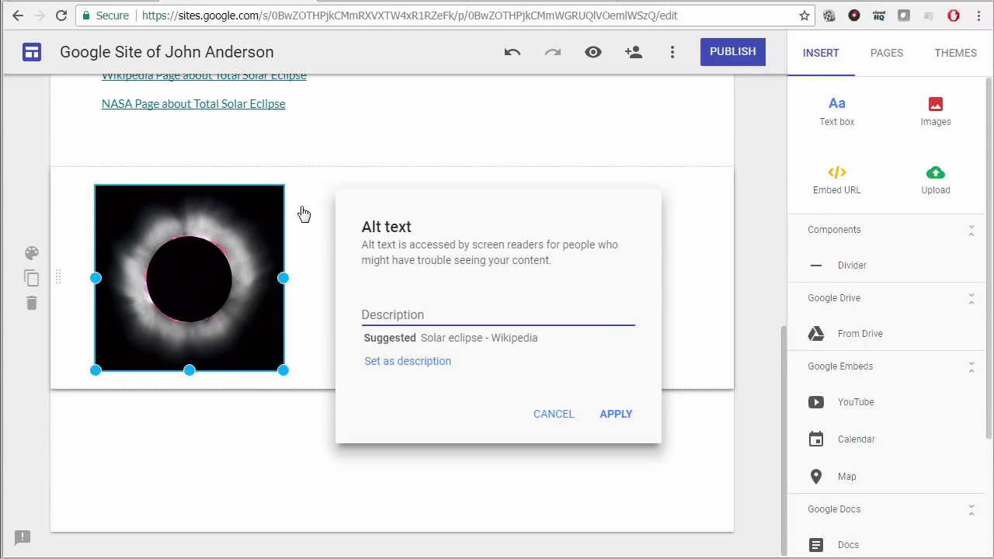
click(412, 368)
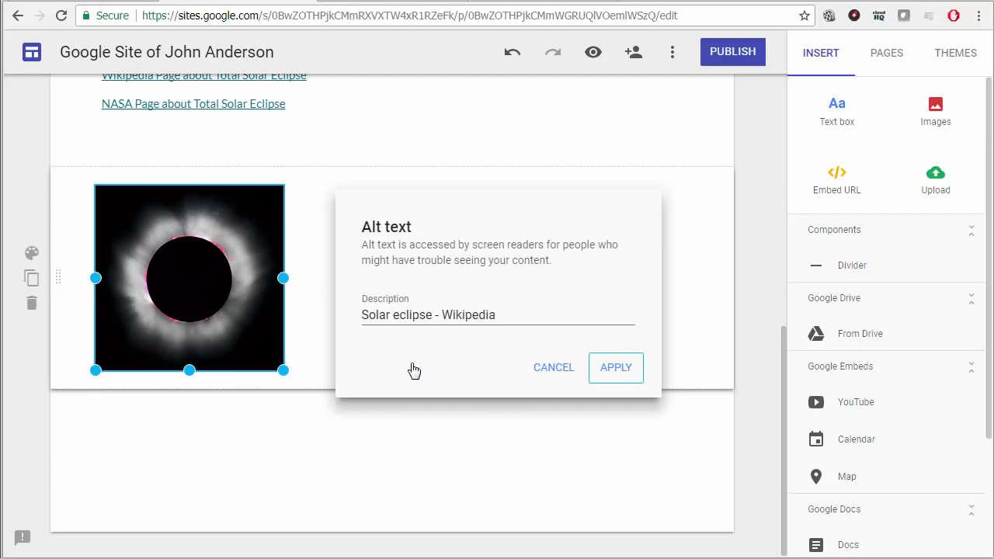
click(617, 371)
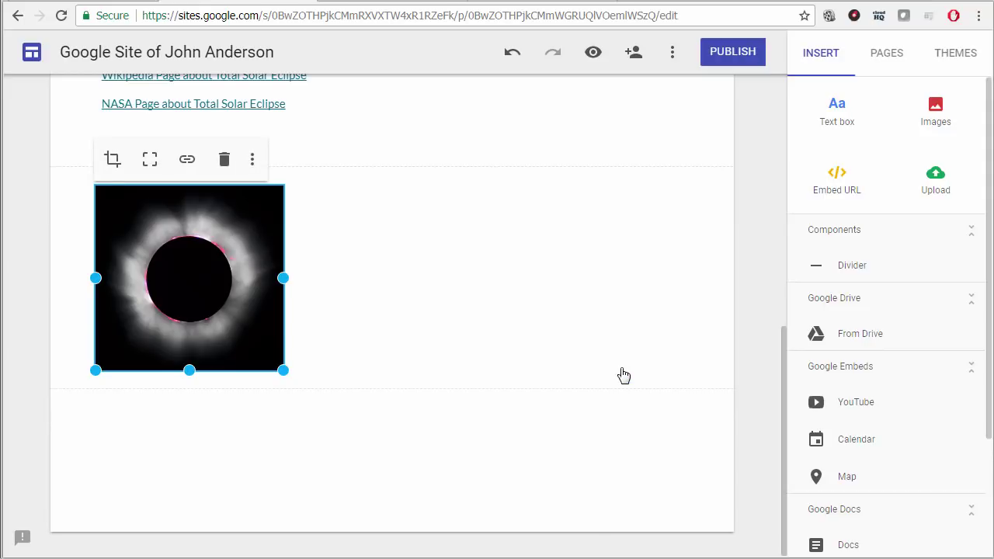
Step: Move the eclipse image up into the text section, to the right of the paragraphs
scroll(504, 324, up, 3)
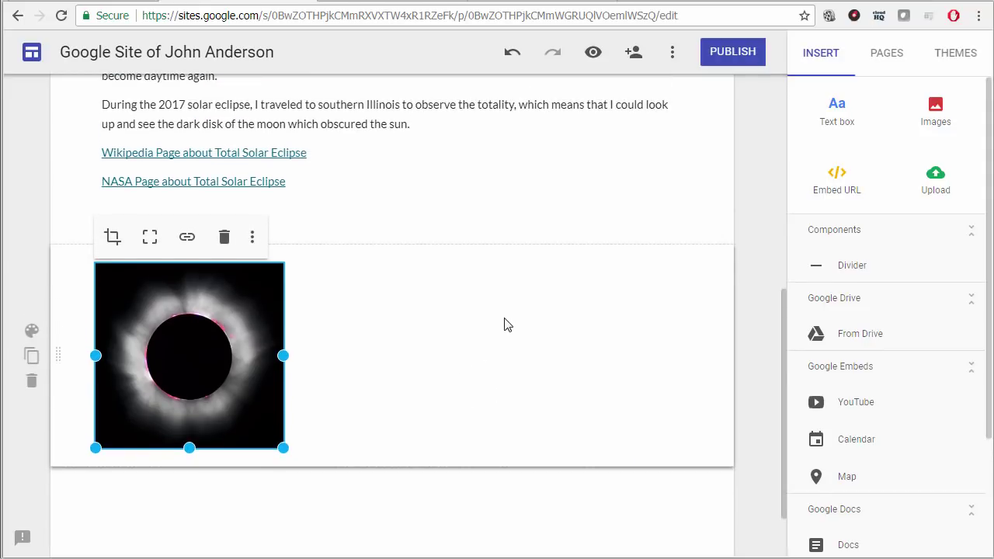
scroll(504, 324, up, 3)
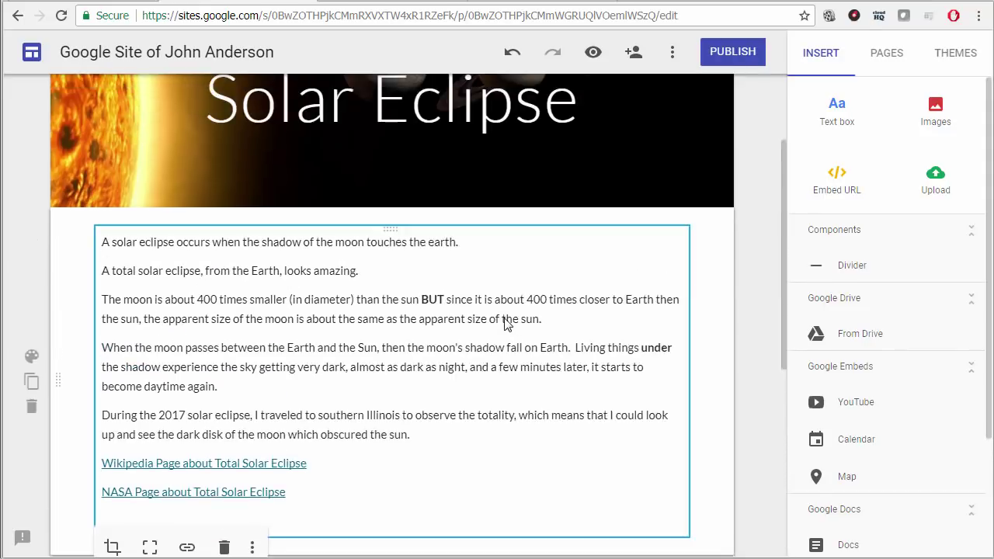
scroll(505, 320, down, 2)
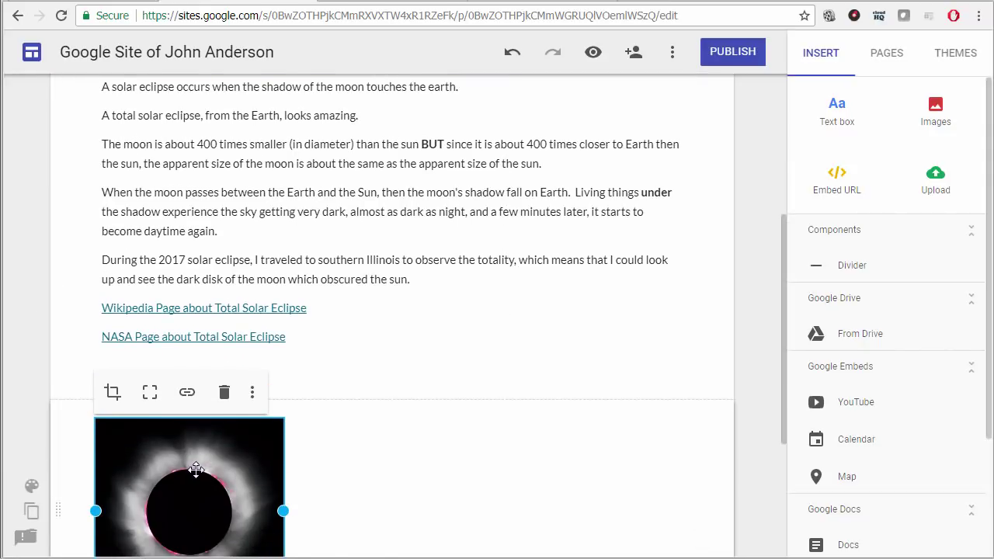
drag(196, 469, 612, 171)
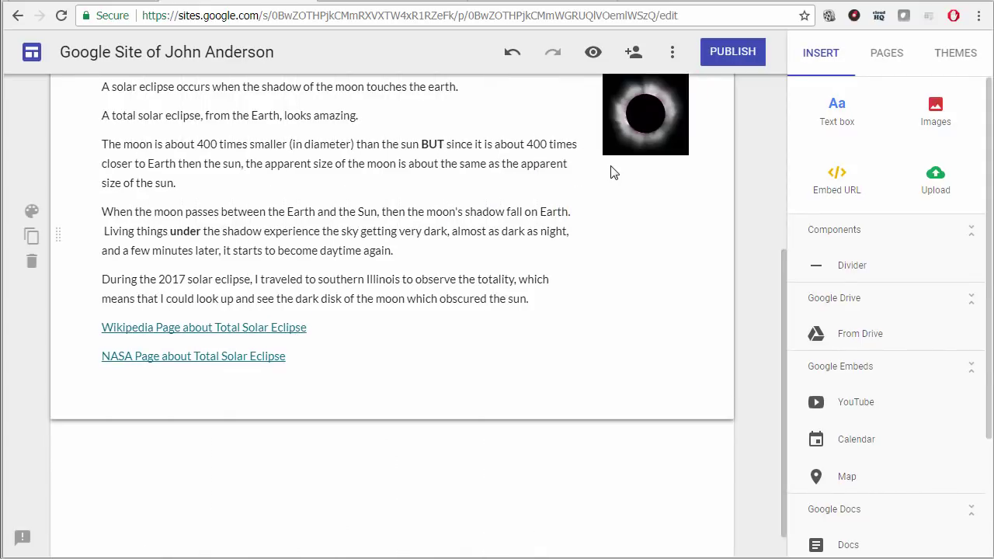
Step: Enlarge the eclipse image so it is wider and extends down beside the paragraphs to the reference links
scroll(630, 261, up, 3)
scroll(631, 264, down, 1)
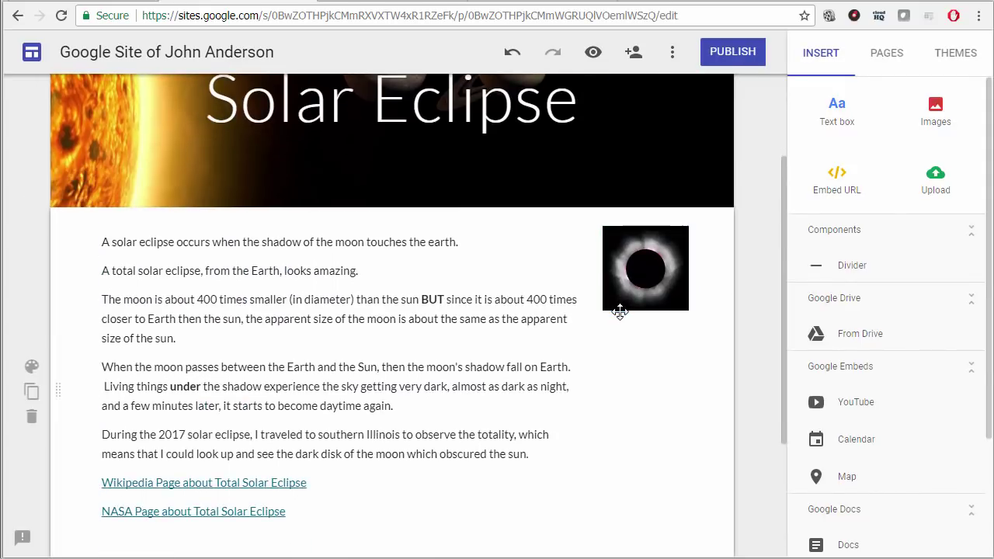
click(624, 287)
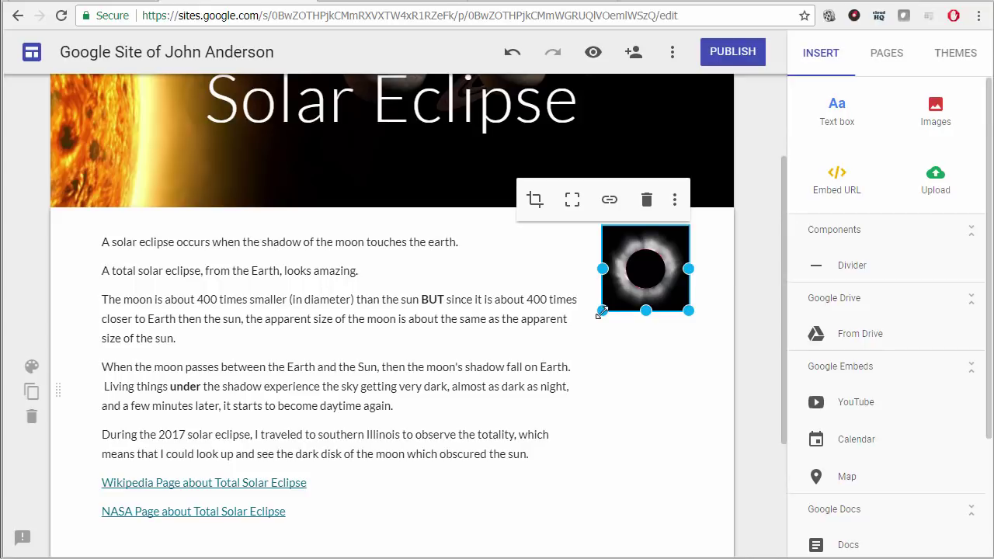
drag(599, 313, 501, 399)
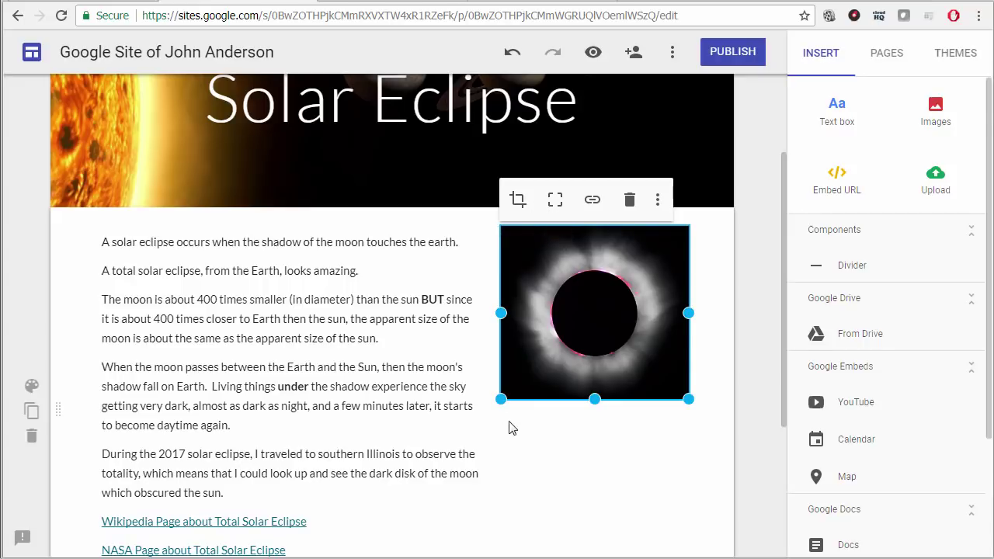
mouse_move(501, 399)
mouse_down()
mouse_move(515, 448)
mouse_move(490, 544)
mouse_move(500, 406)
mouse_up()
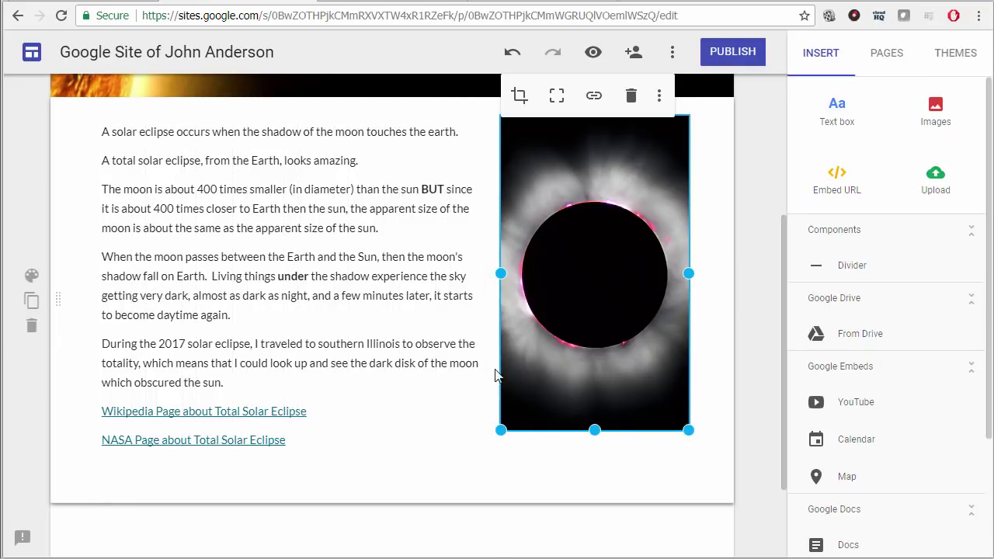
scroll(464, 400, up, 3)
scroll(464, 400, down, 2)
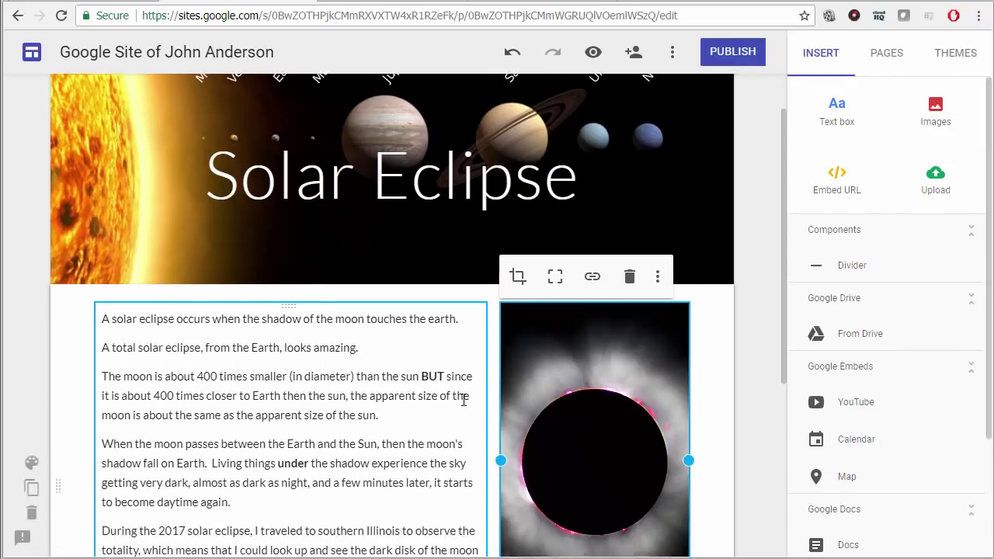
Step: Start publishing the site, try the "Anyone on the web" audience and set it back to anyone at waylandunion.org
click(730, 59)
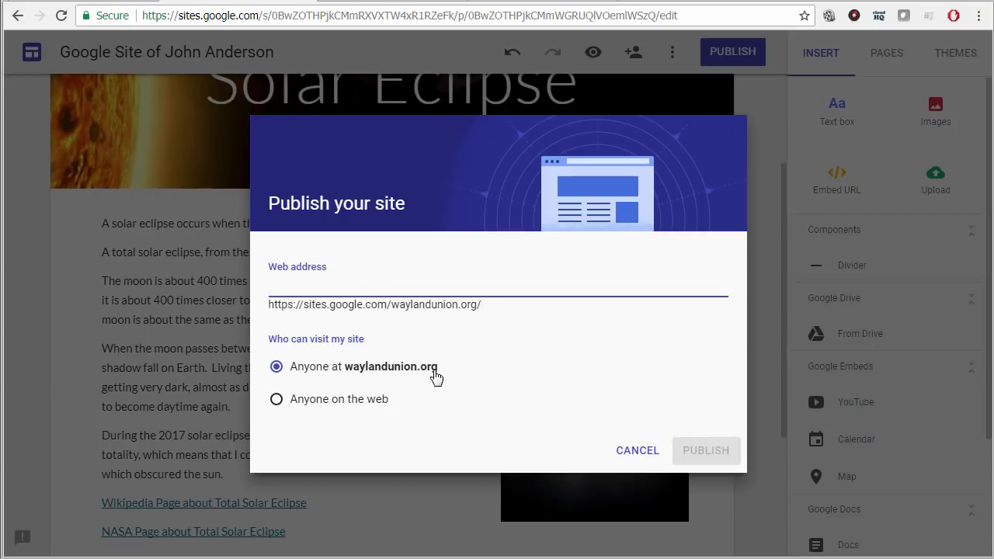
click(276, 401)
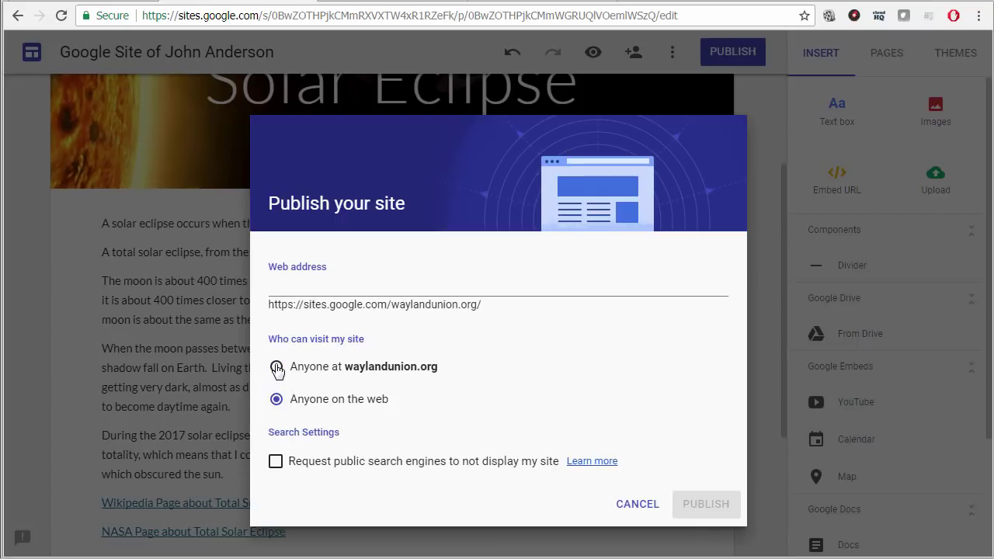
click(276, 366)
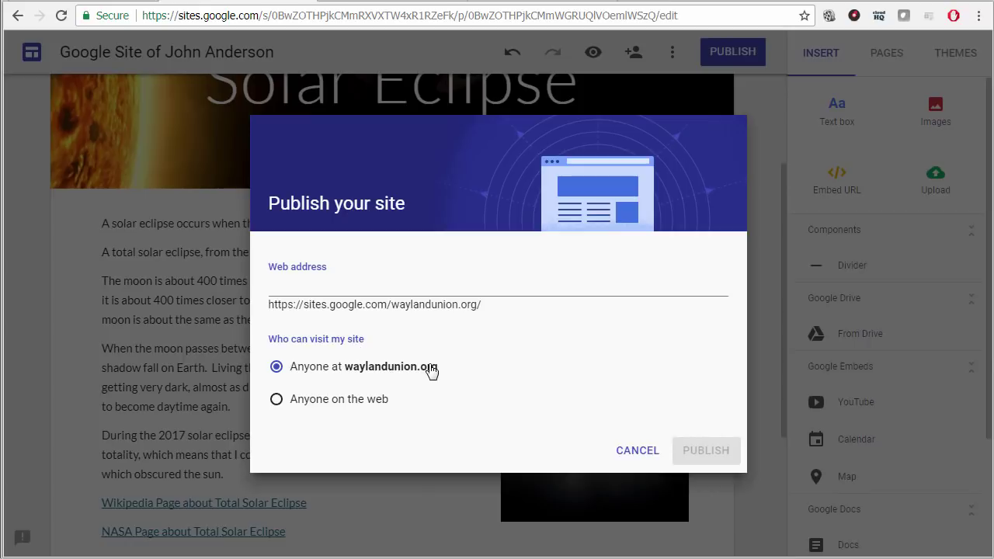
Step: Set the web address to "new-" followed by the owner's last and first name joined with a hyphen, and publish the site
click(315, 281)
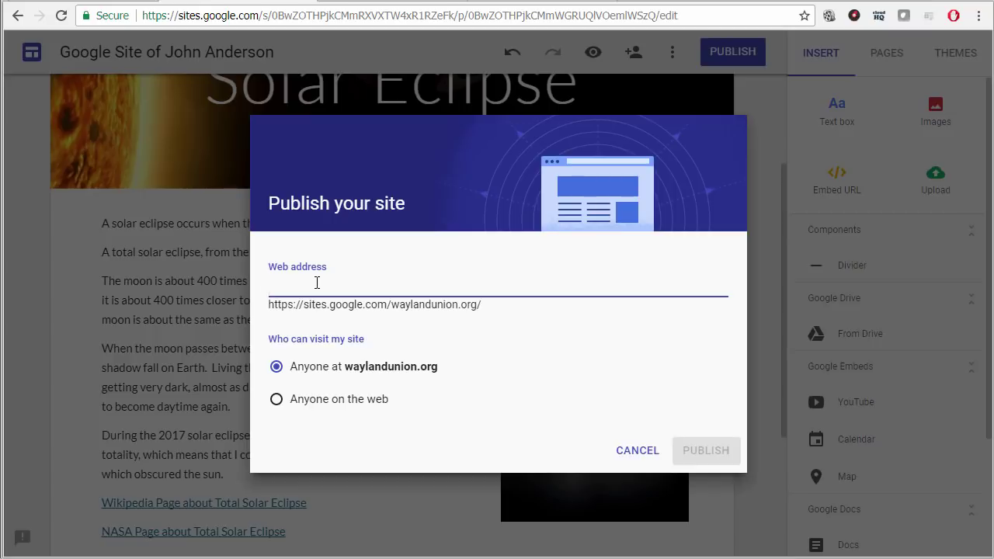
text(new)
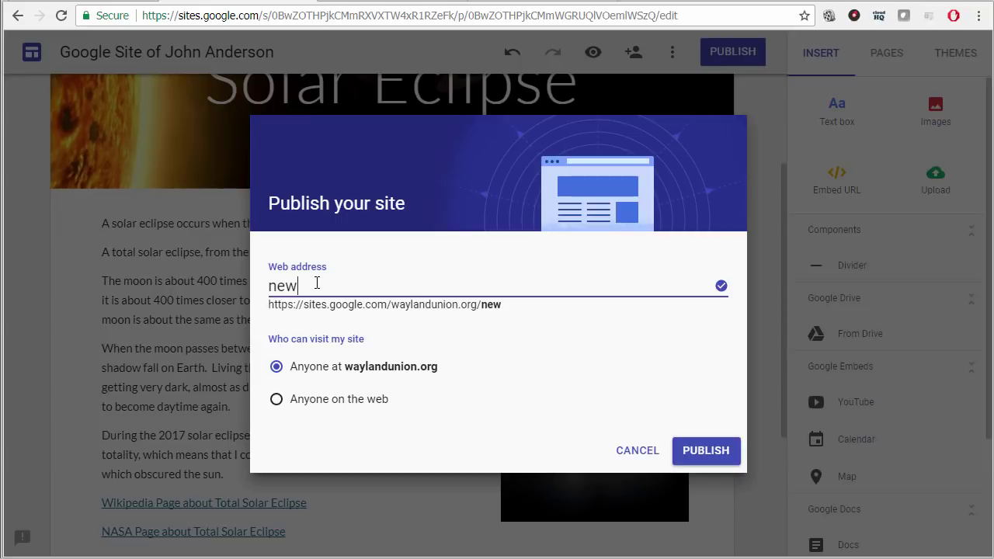
key(BackSpace)
key(BackSpace)
key(BackSpace)
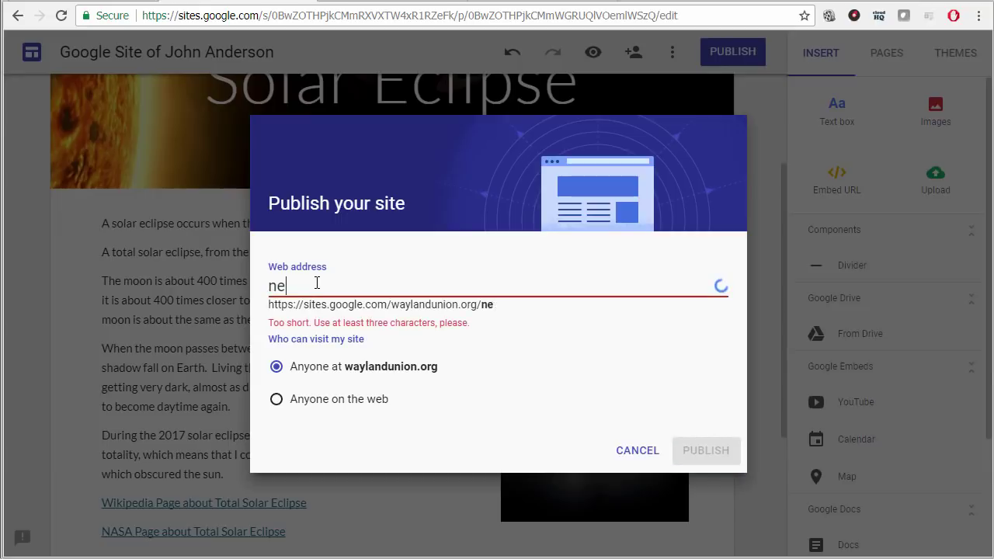
key(BackSpace)
key(BackSpace)
text(new)
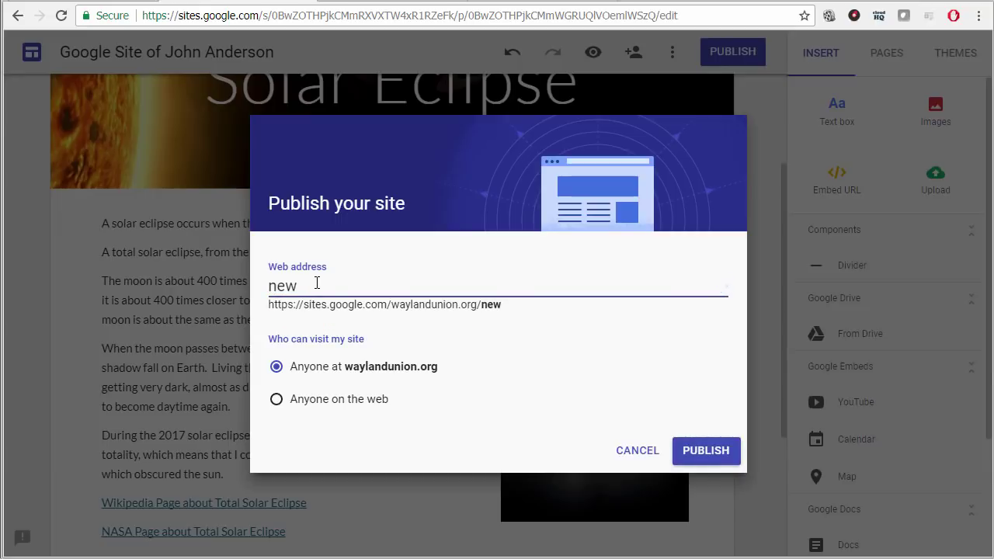
text(-anderson)
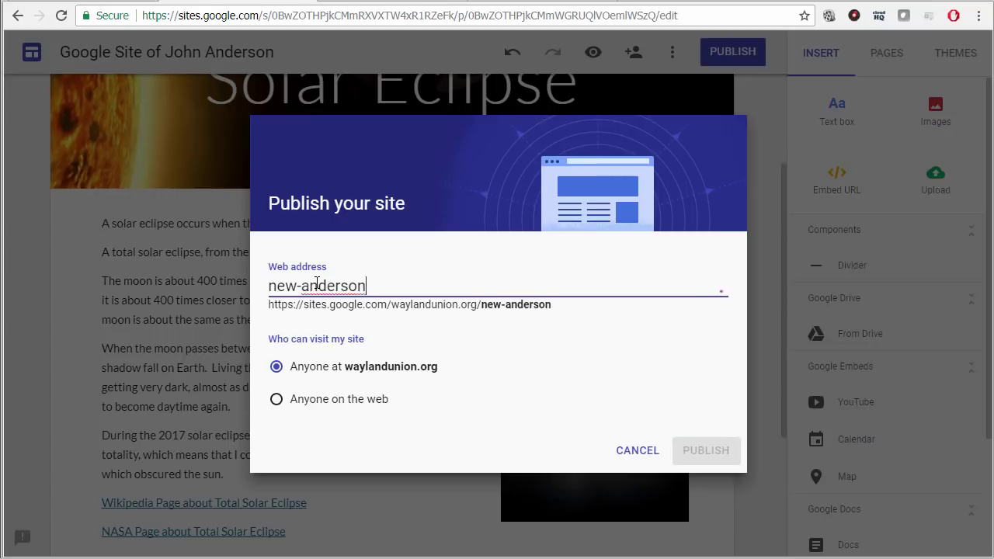
text(-john)
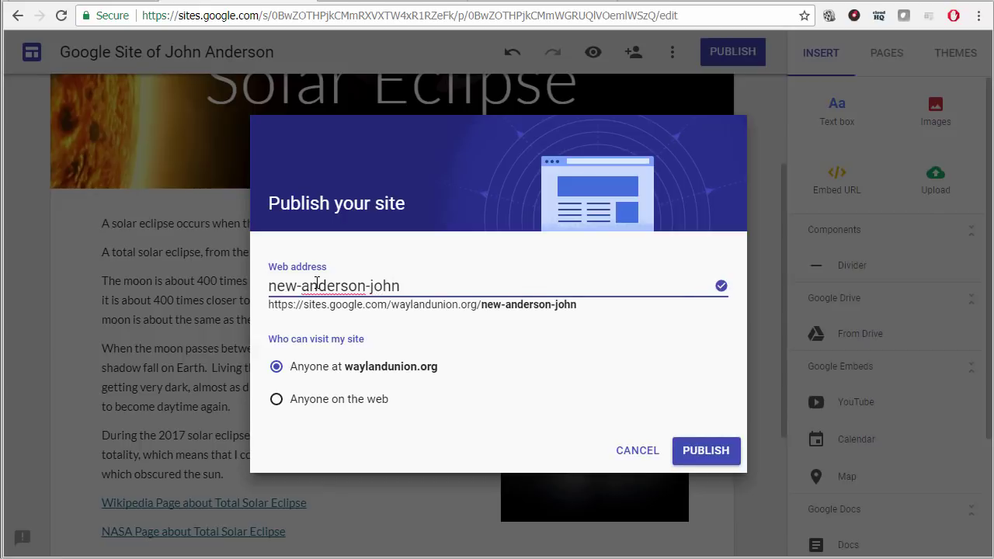
click(701, 454)
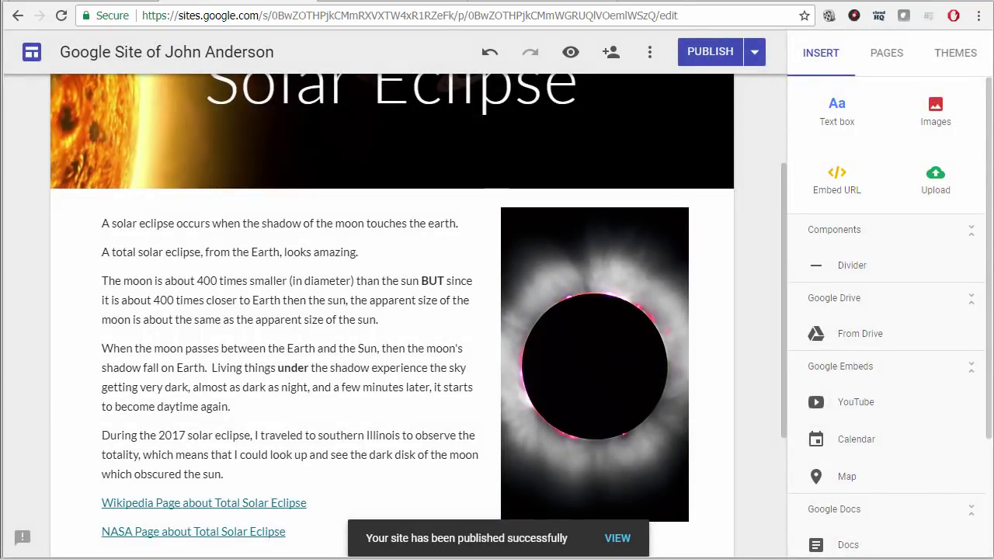
Step: View the published site and look over its Home and Solar Eclipse pages
click(619, 539)
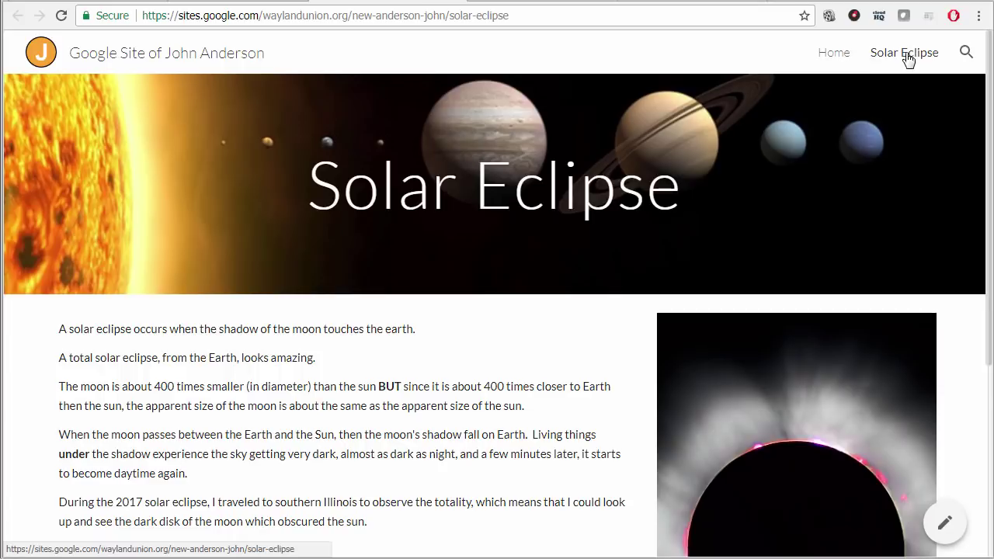
click(828, 60)
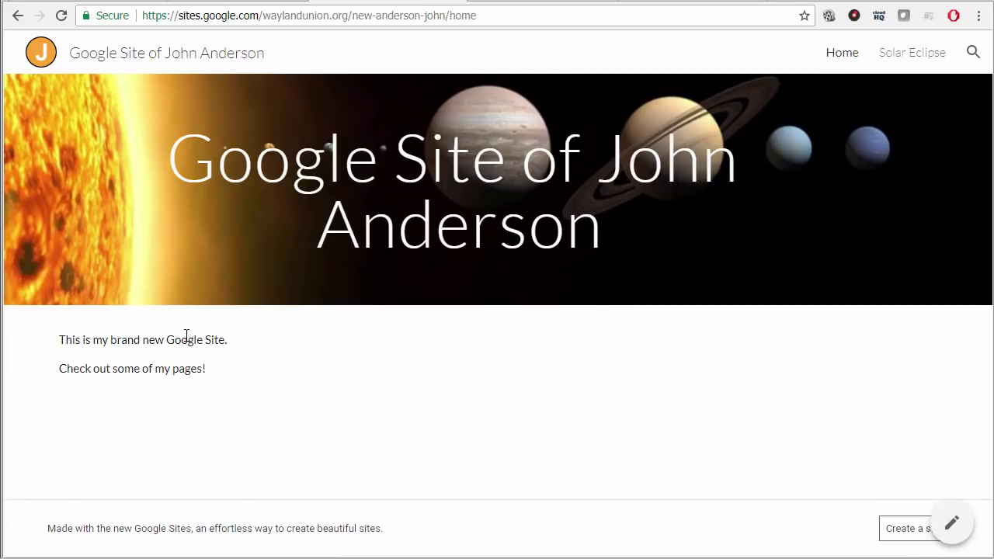
click(904, 58)
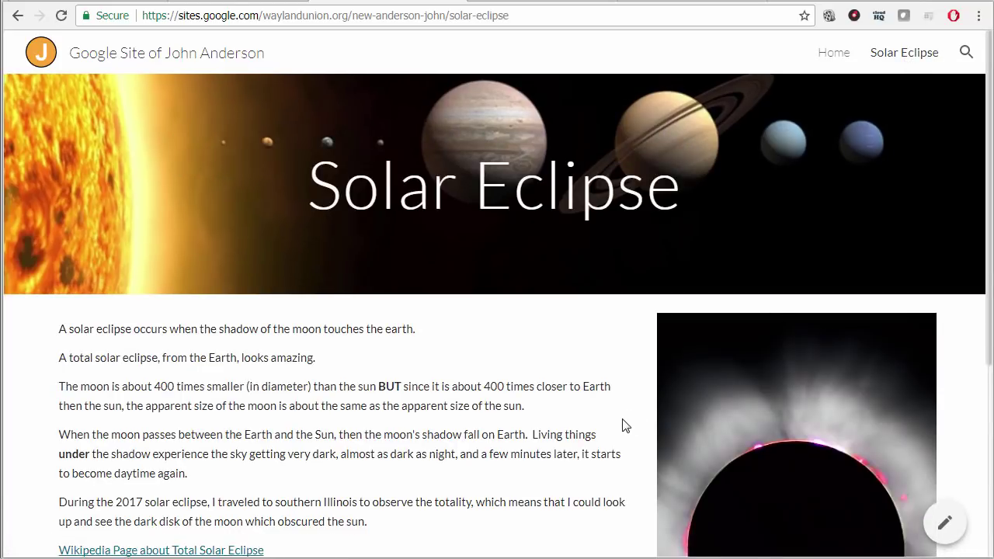
scroll(626, 426, down, 4)
scroll(624, 425, up, 4)
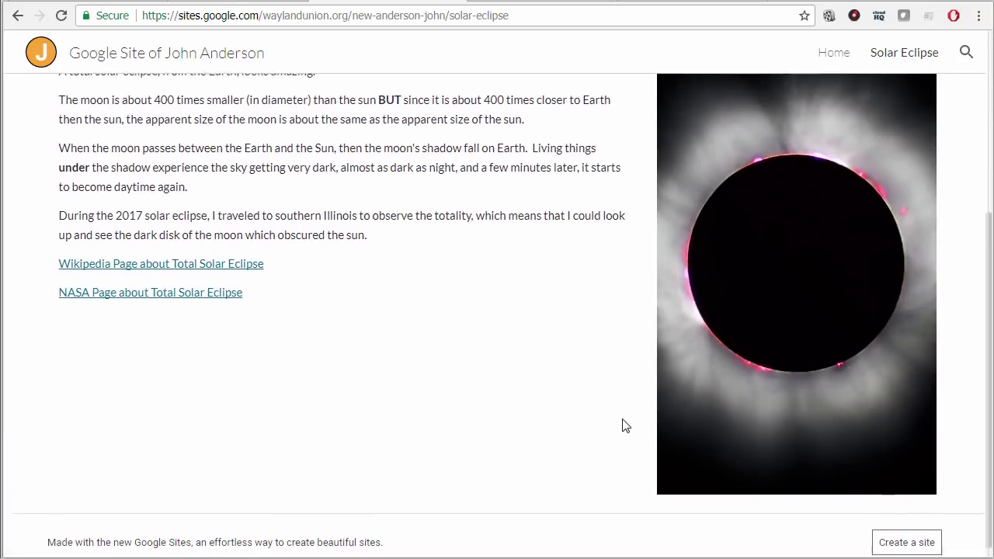
Step: Look over the published Solar Eclipse page down to its footer, and bring up and dismiss the site search
scroll(624, 424, down, 4)
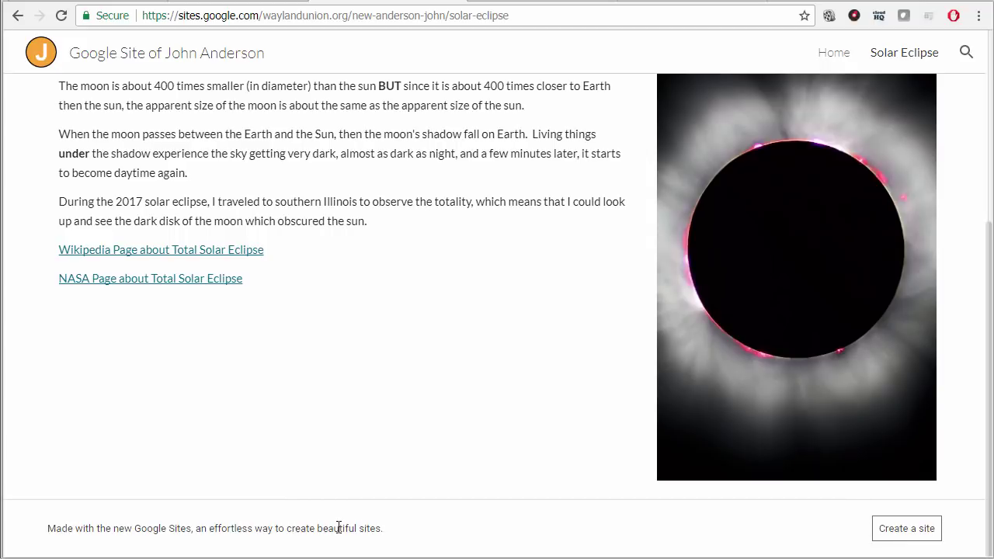
scroll(490, 488, up, 4)
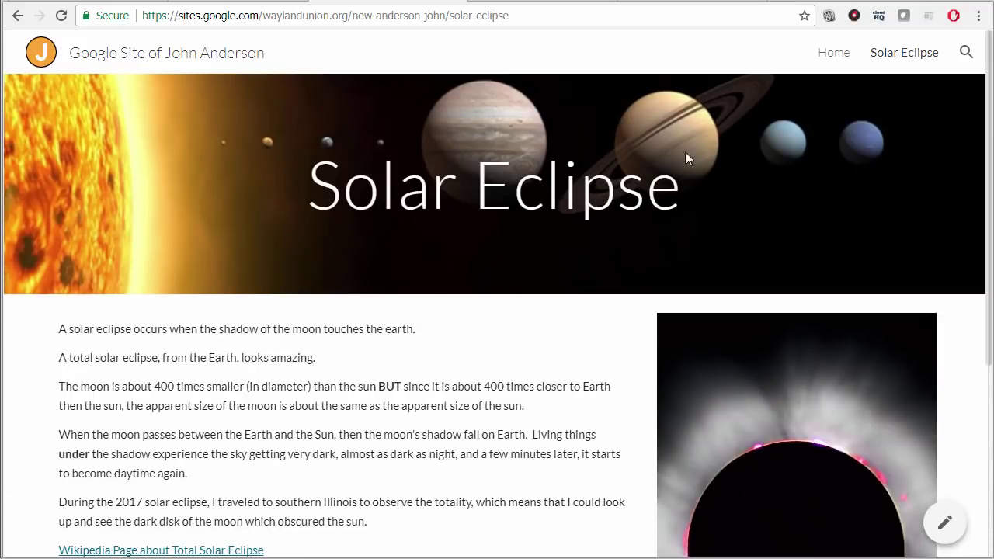
click(966, 53)
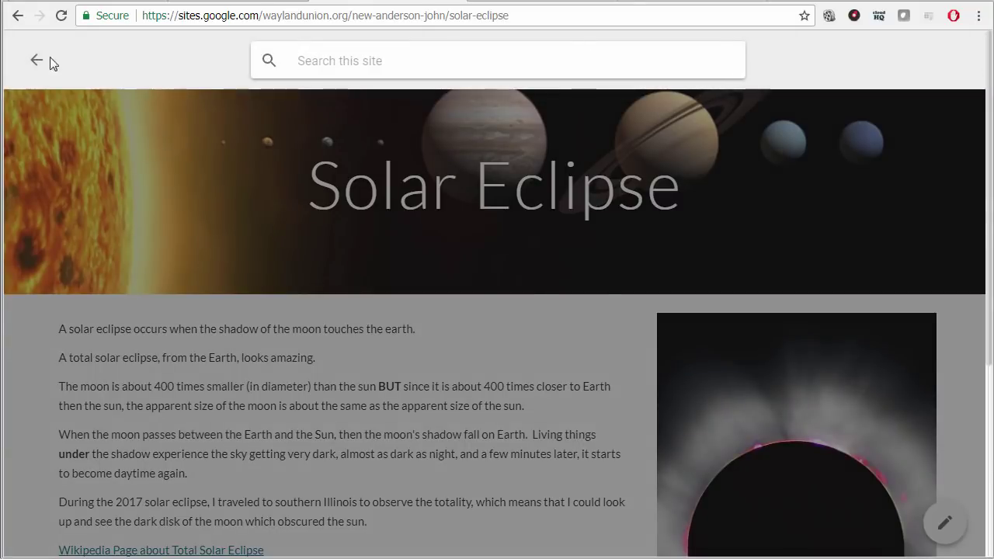
click(50, 59)
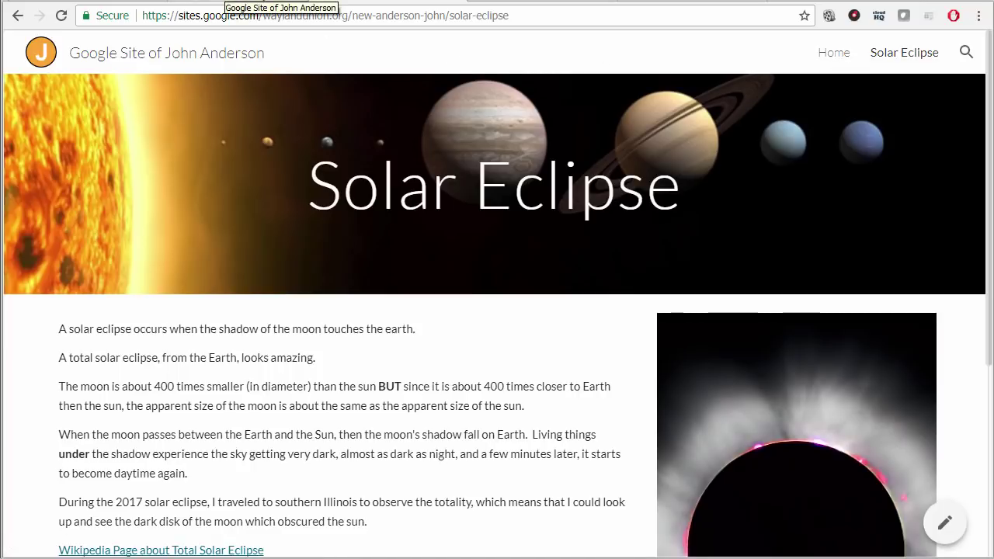
Step: Return to the site editor and review the publish settings without changing them
click(247, 3)
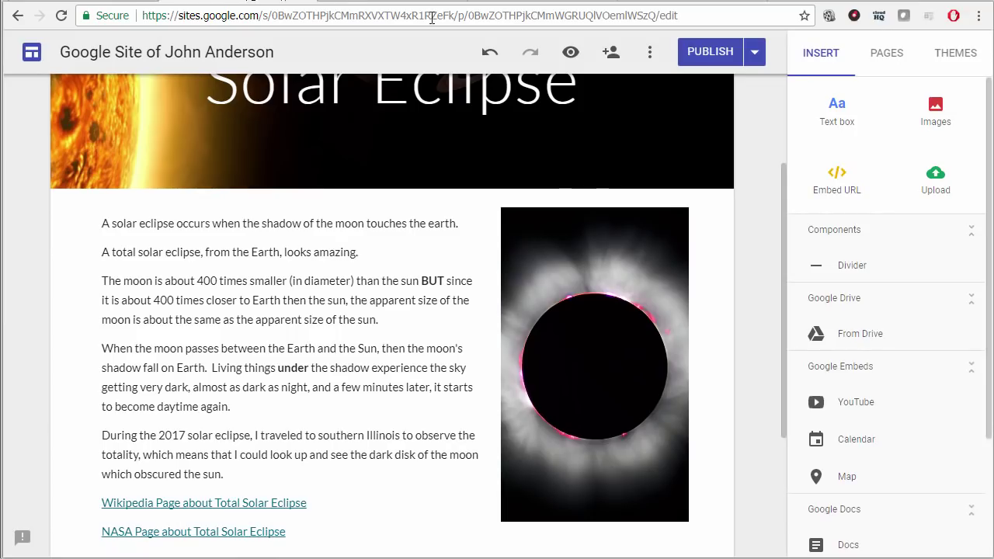
click(755, 55)
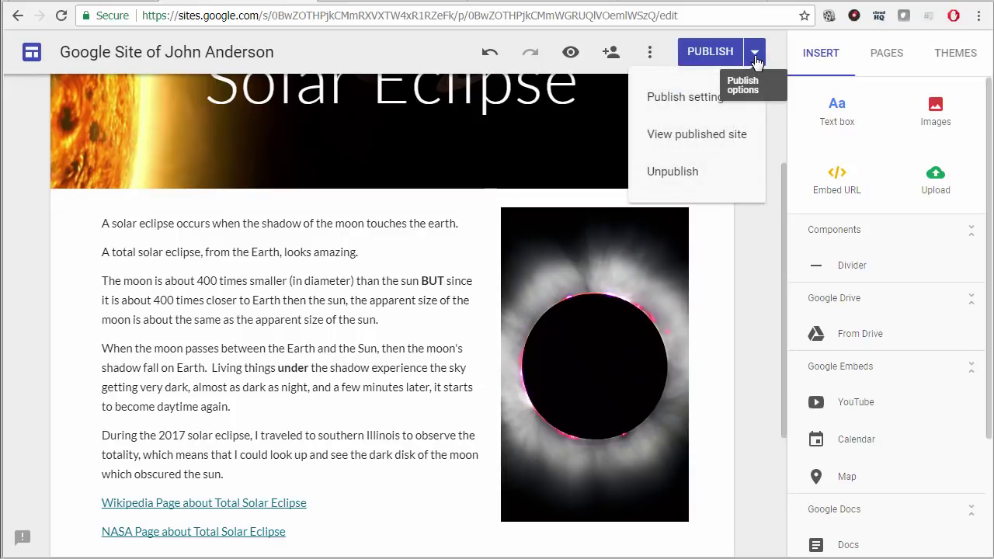
click(701, 98)
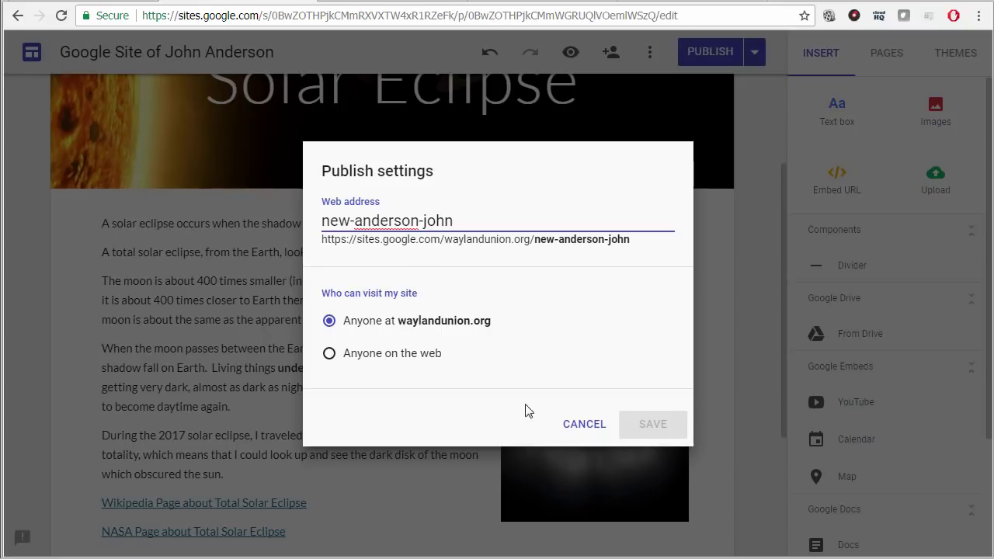
click(577, 424)
Step: Unpublish the site and publish it again at the same web address for anyone at waylandunion.org
click(754, 51)
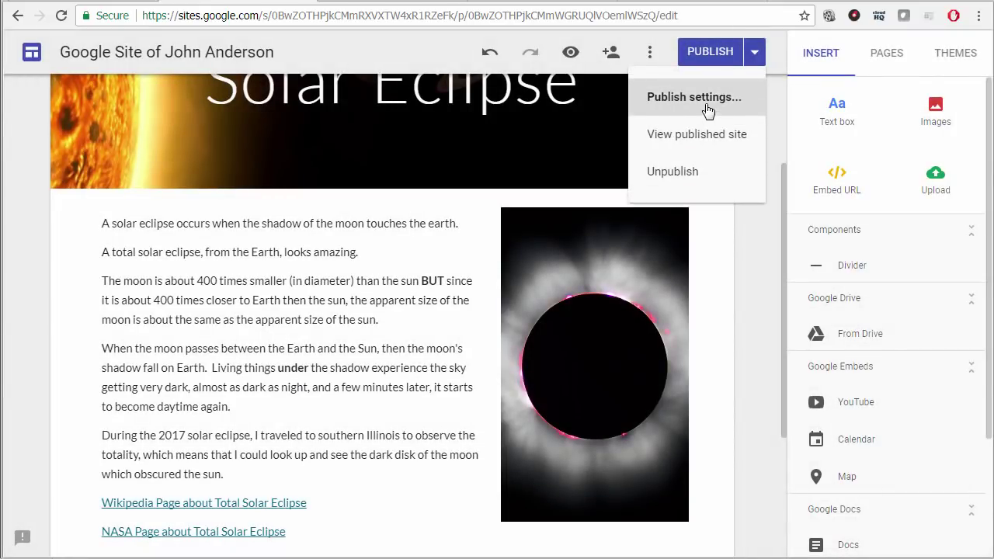
click(694, 186)
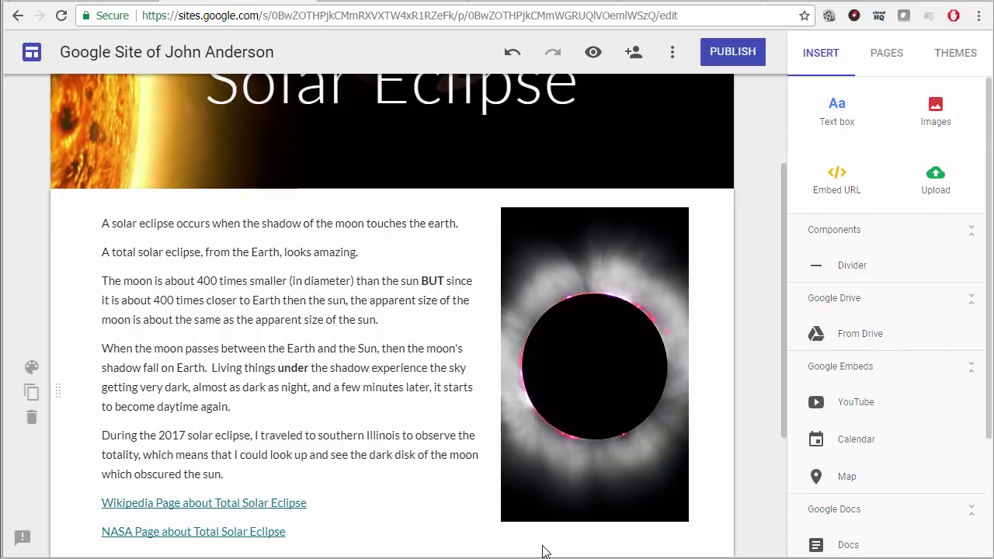
click(743, 56)
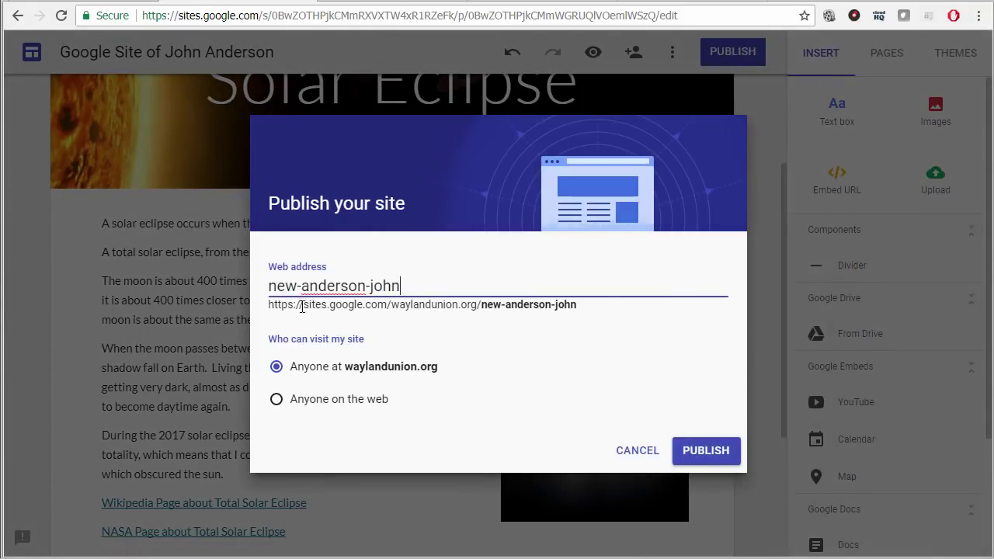
click(700, 454)
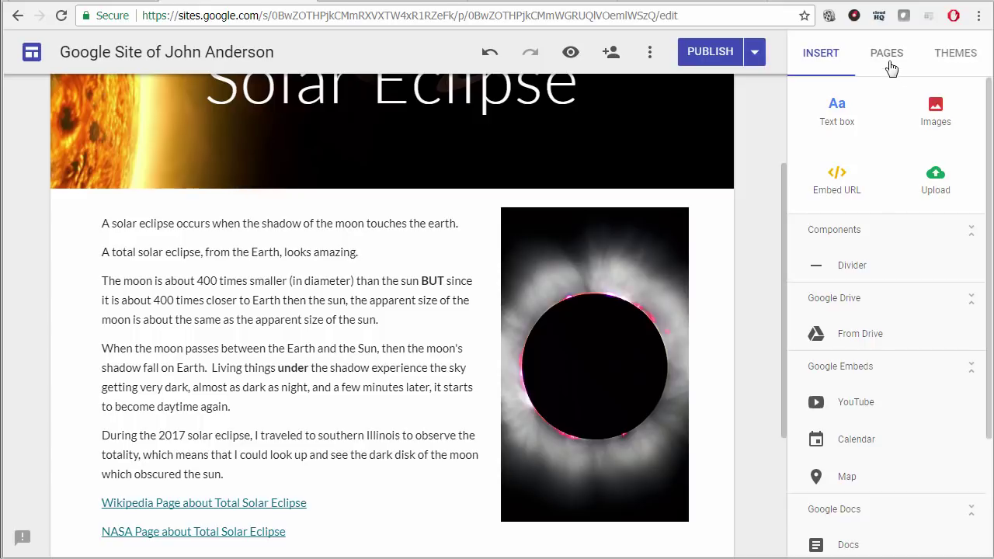
Step: Try the Aristotle theme on the site and check how it restyles the Solar Eclipse header
click(957, 54)
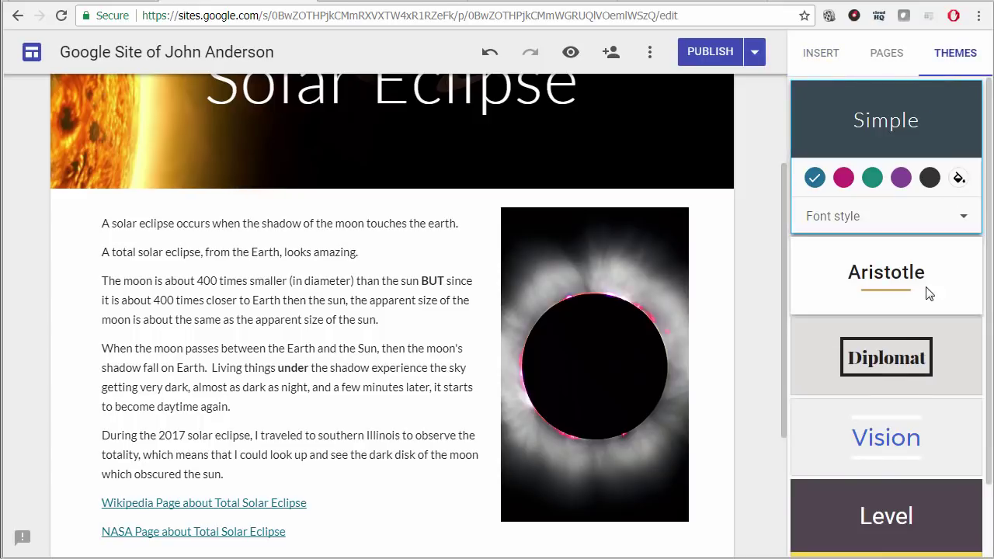
scroll(925, 309, down, 1)
scroll(924, 309, up, 1)
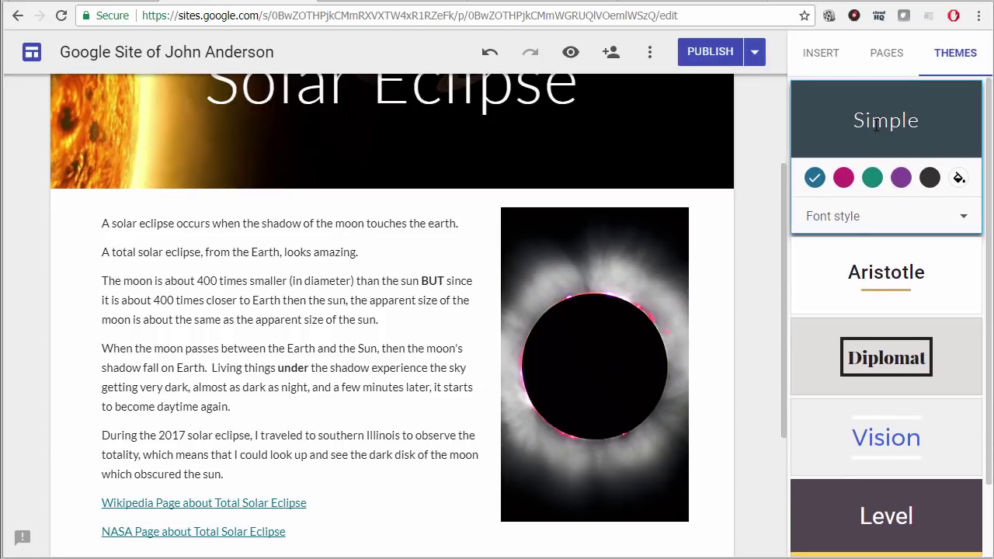
click(874, 284)
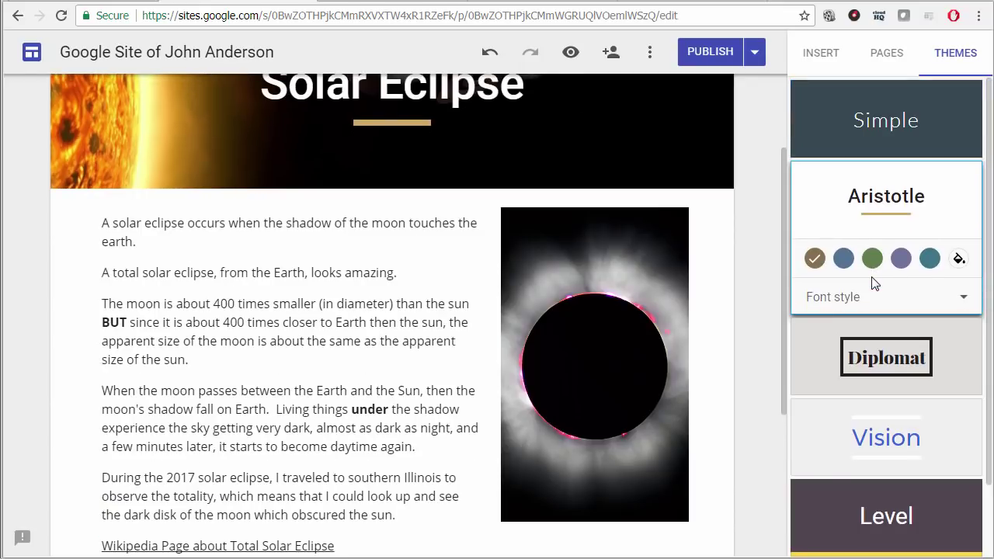
scroll(749, 293, up, 2)
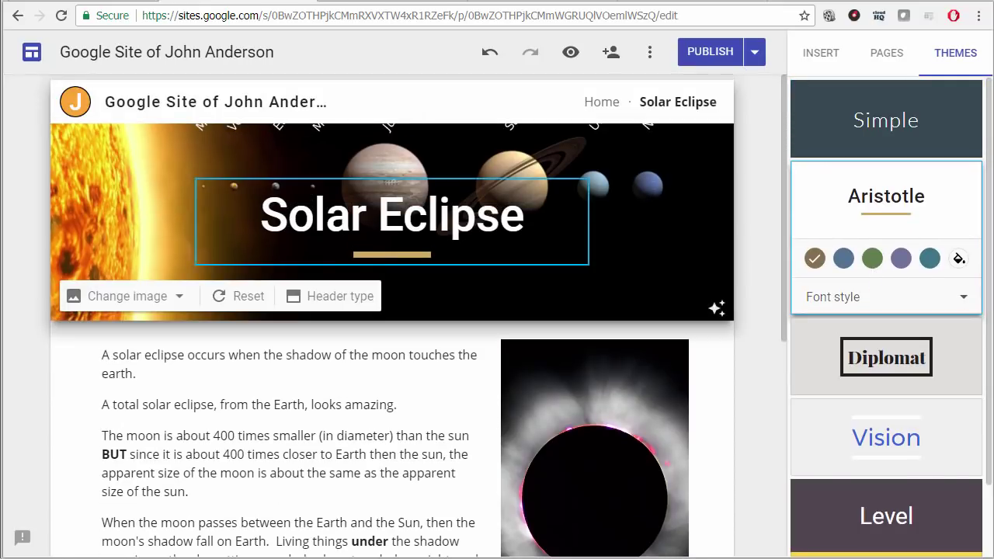
Step: Try the Diplomat theme with its blue, maroon, green and purple colors and a custom red
click(884, 366)
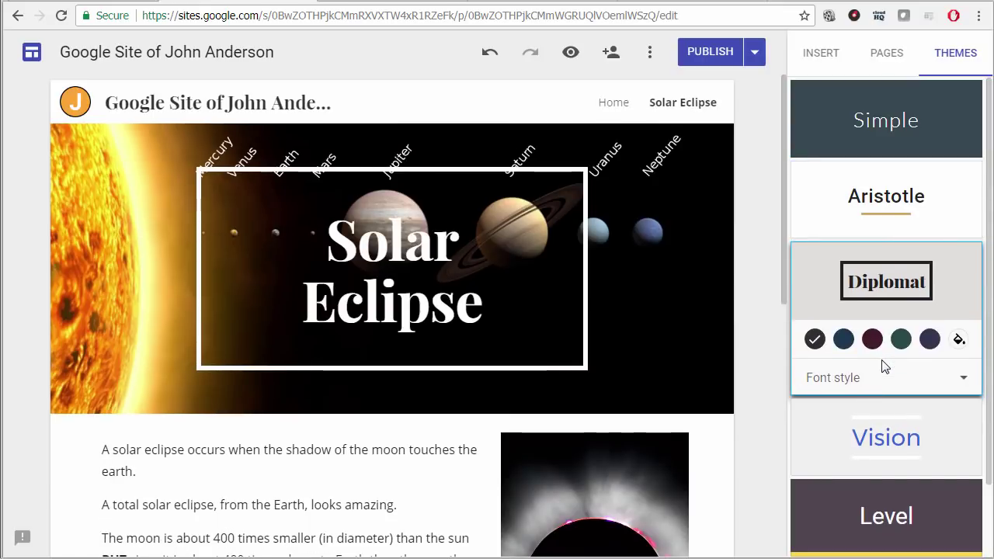
click(843, 339)
click(872, 340)
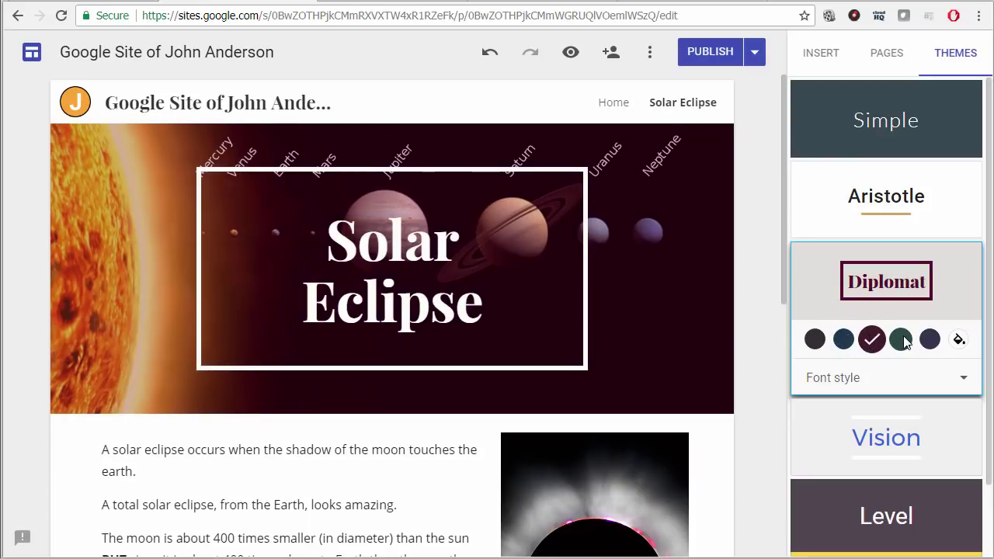
mouse_move(104, 189)
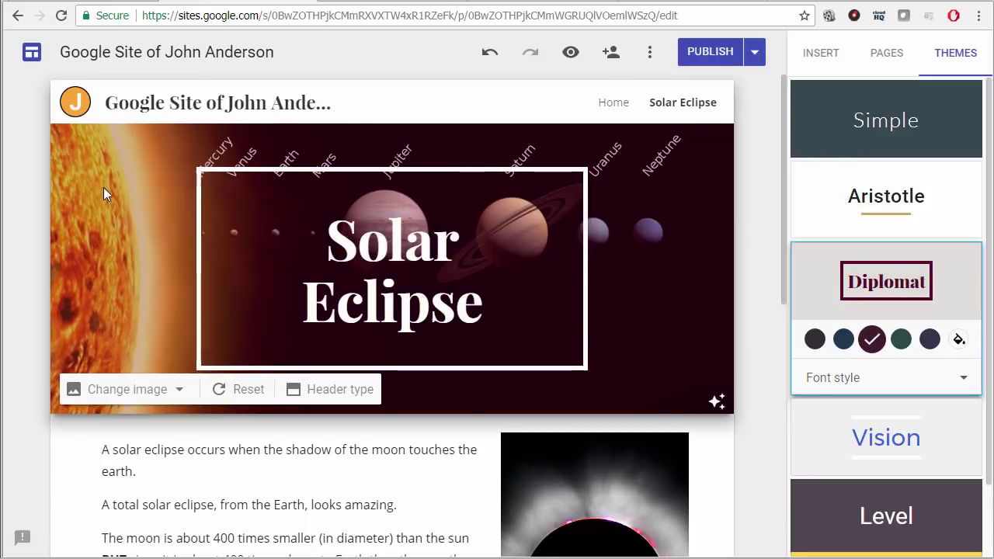
click(901, 340)
click(930, 341)
click(959, 340)
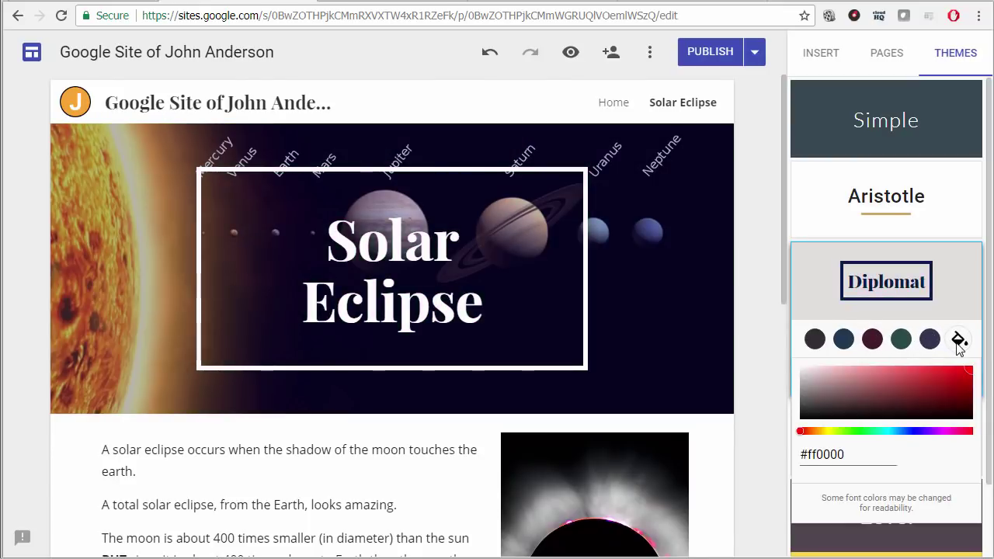
mouse_move(966, 378)
mouse_down()
mouse_move(894, 381)
mouse_move(936, 377)
mouse_up()
click(934, 284)
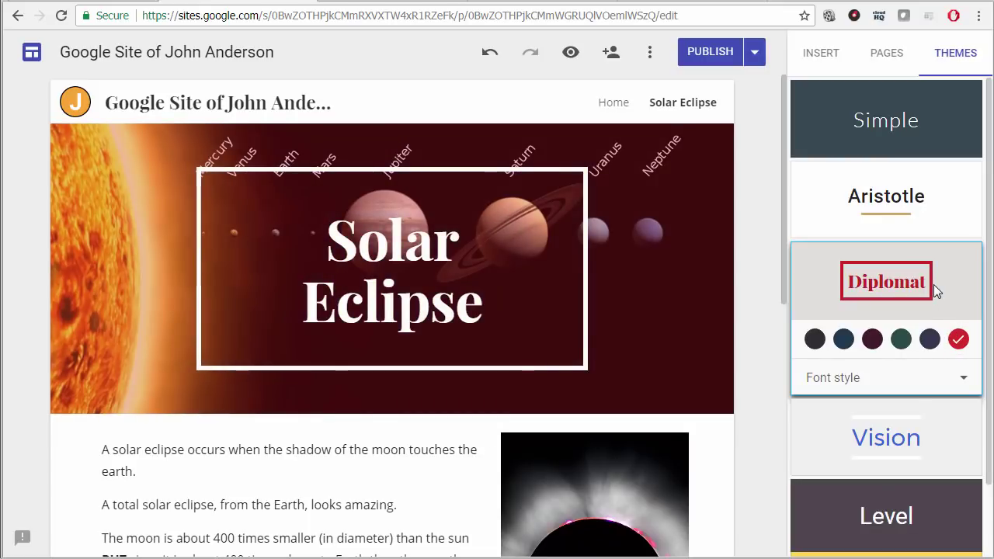
Step: Try the Vision, Level and Impression themes in turn and return the site to the Simple theme
click(917, 428)
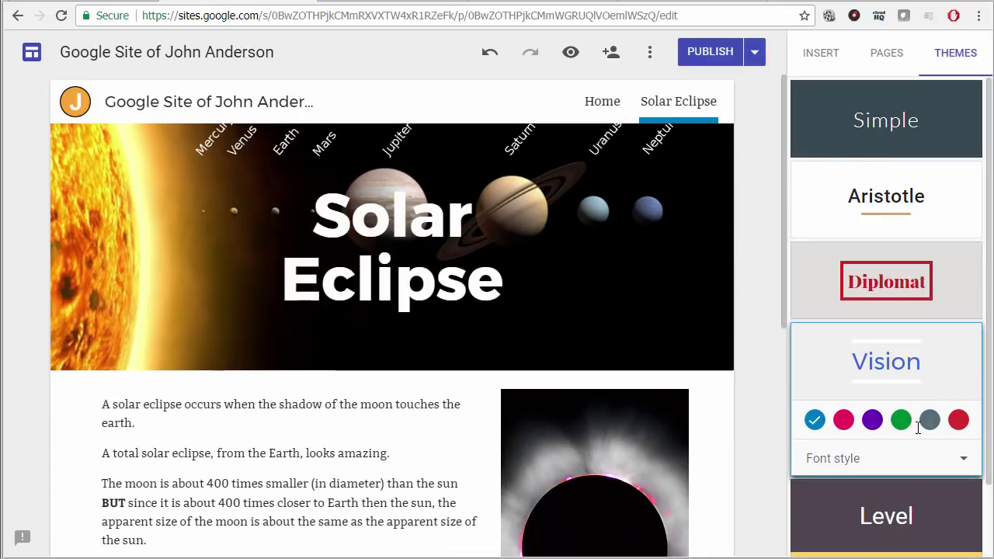
click(910, 505)
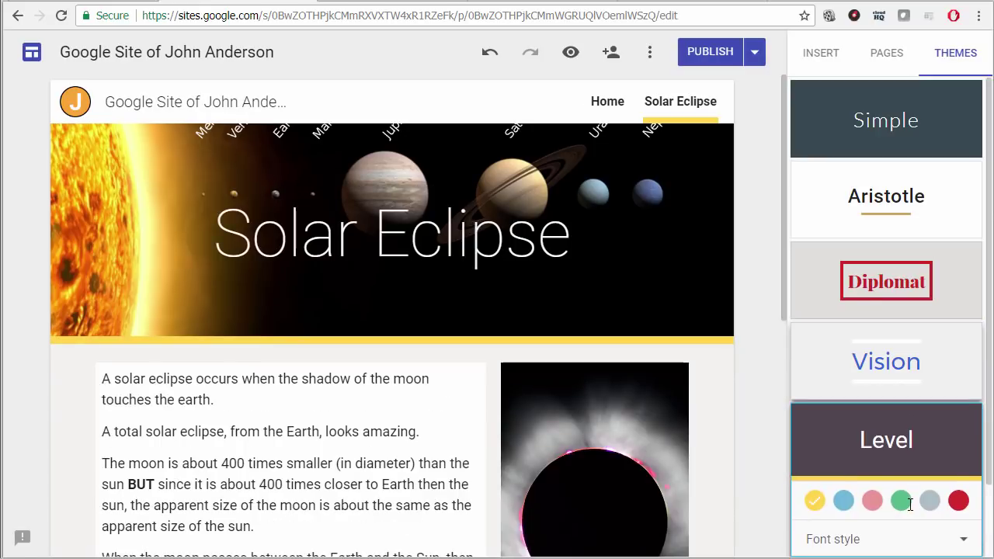
click(906, 510)
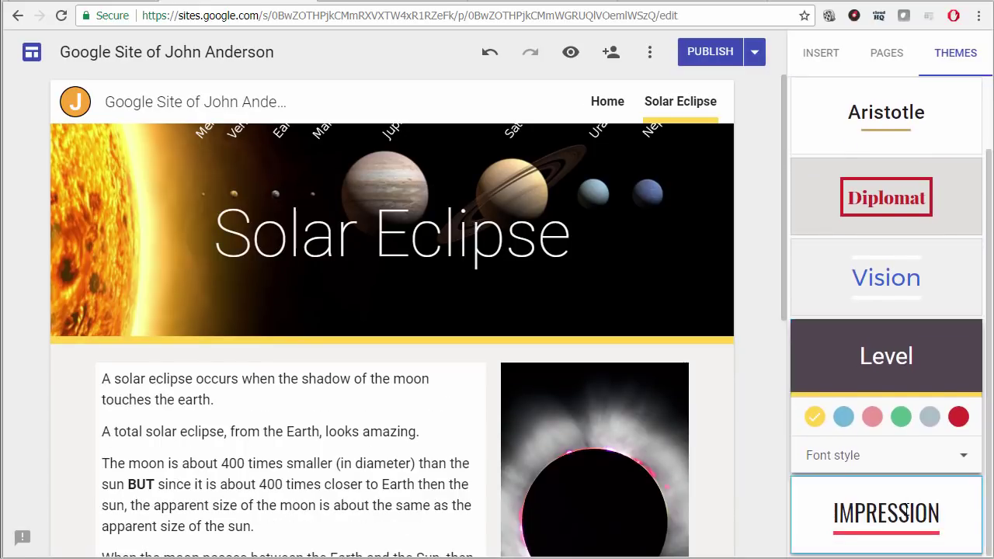
scroll(906, 515, up, 1)
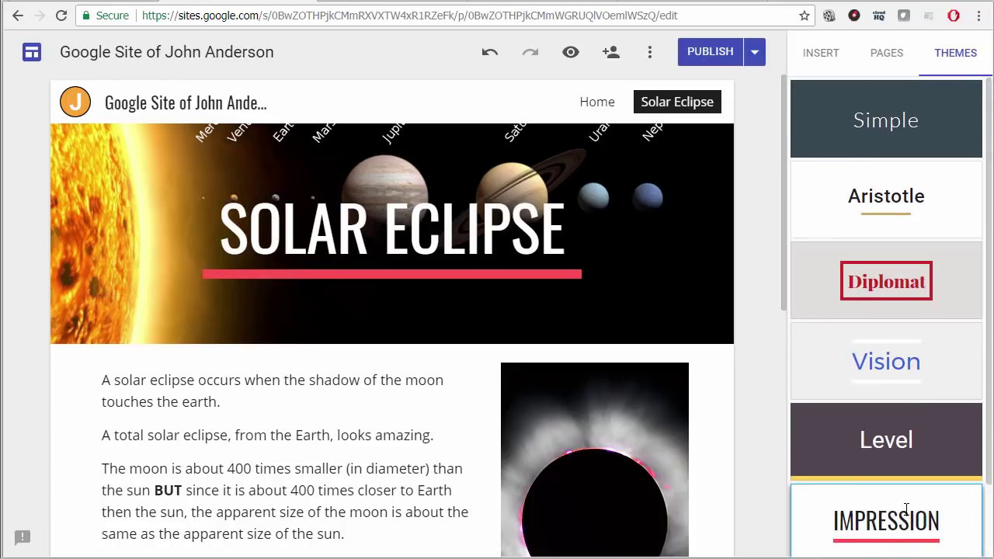
click(901, 128)
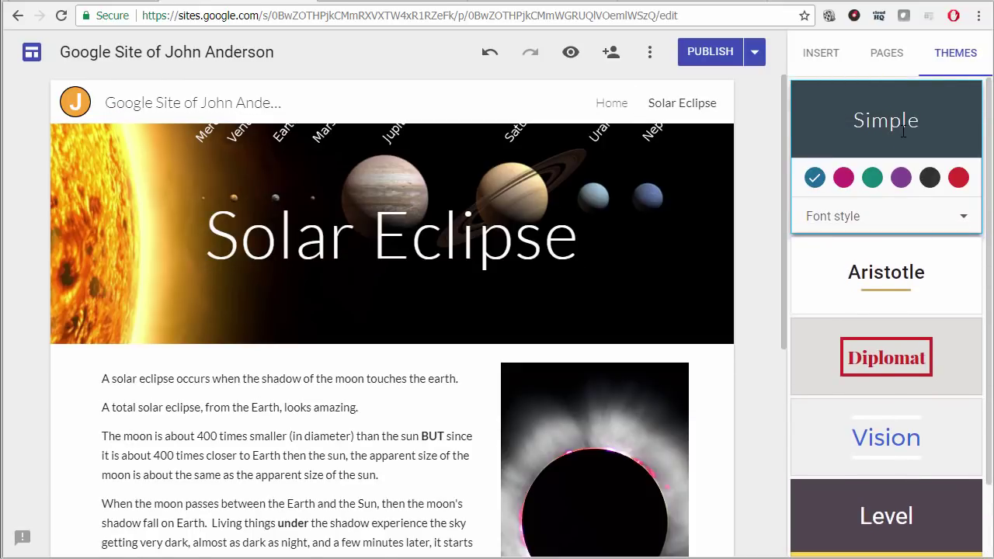
Step: Run through the Aristotle, Diplomat, Vision, Level and Impression themes again and reapply Simple
click(900, 301)
click(900, 355)
click(899, 451)
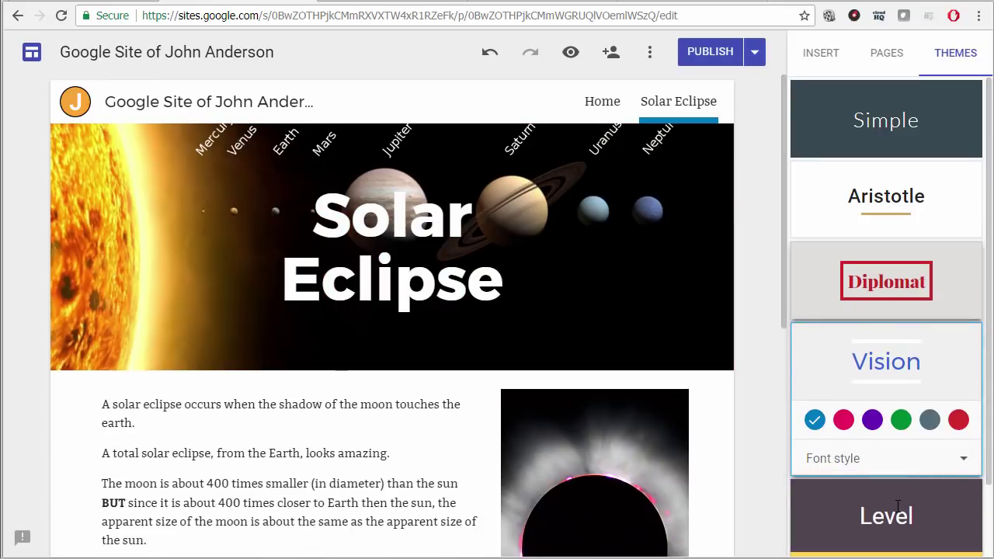
click(898, 505)
click(898, 506)
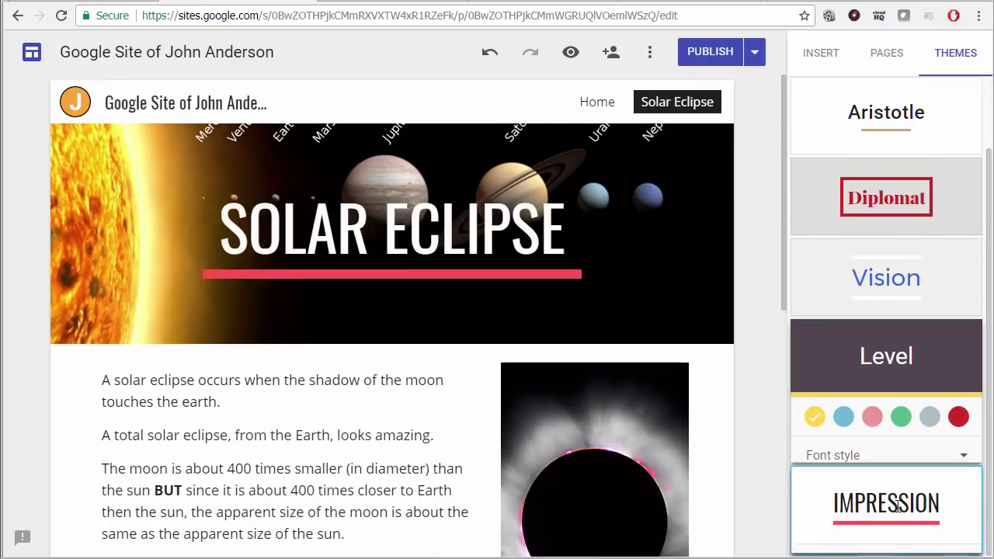
scroll(898, 506, up, 2)
click(874, 128)
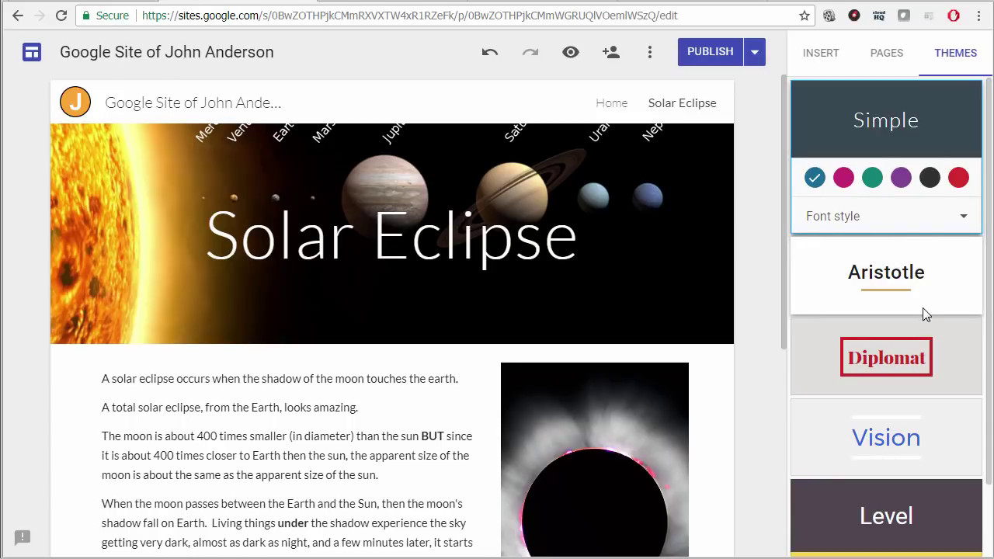
Step: Try the Classic and Heavy font styles of the Simple theme
click(965, 222)
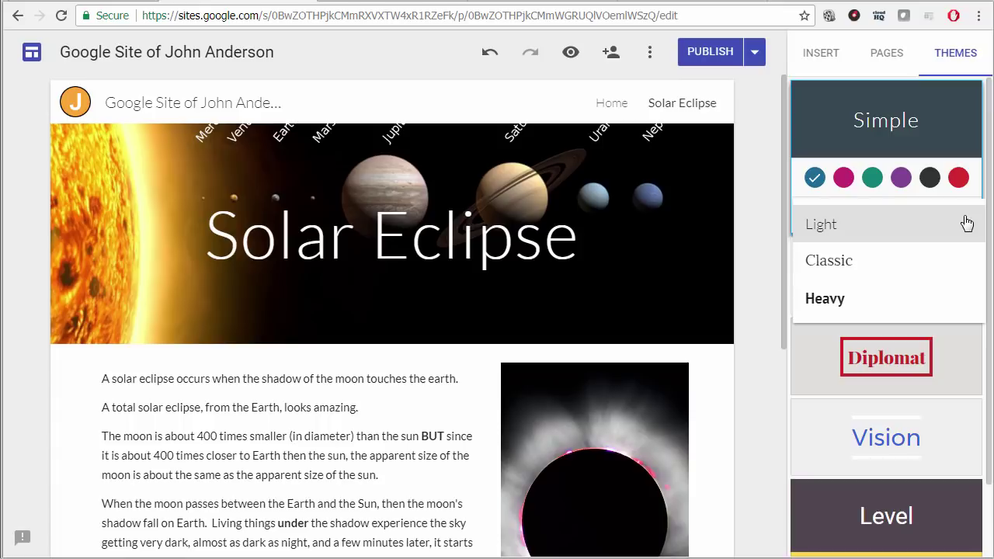
click(861, 257)
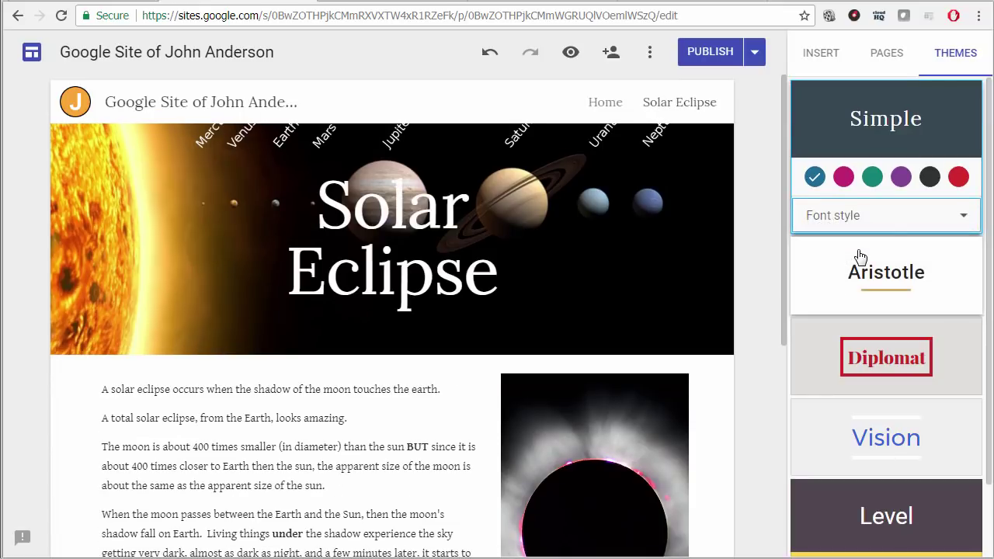
click(939, 218)
click(851, 300)
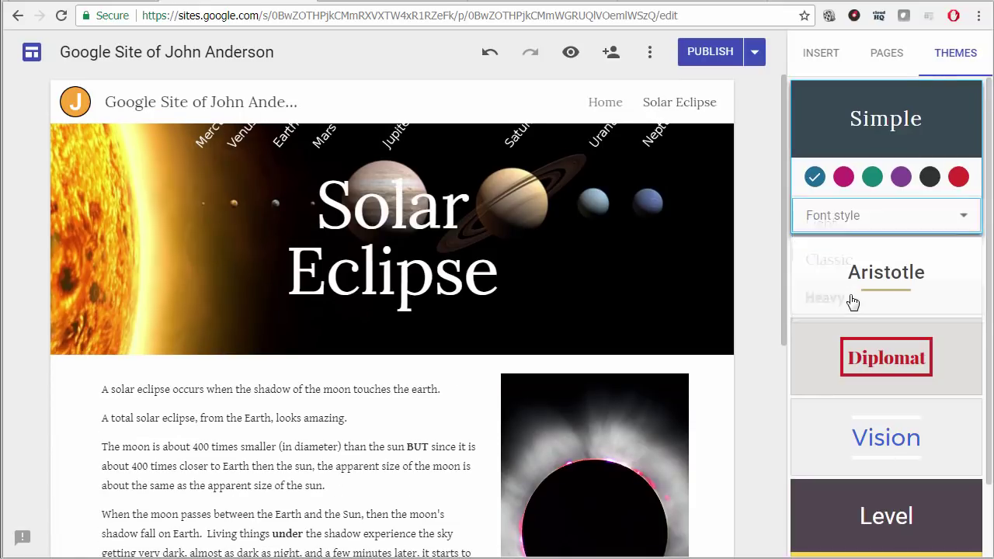
Step: Switch to the Home page and set the Simple theme's font style to Light
click(614, 103)
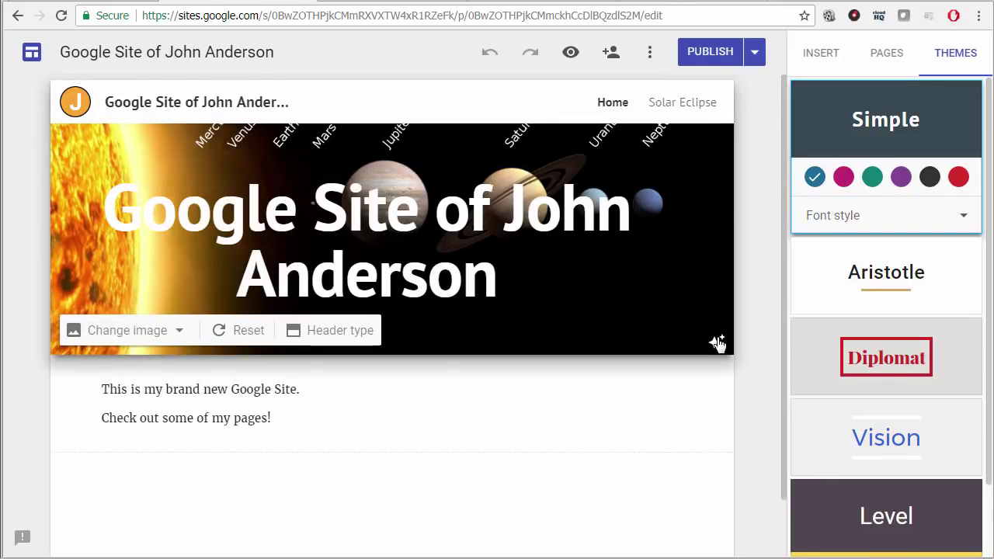
click(854, 220)
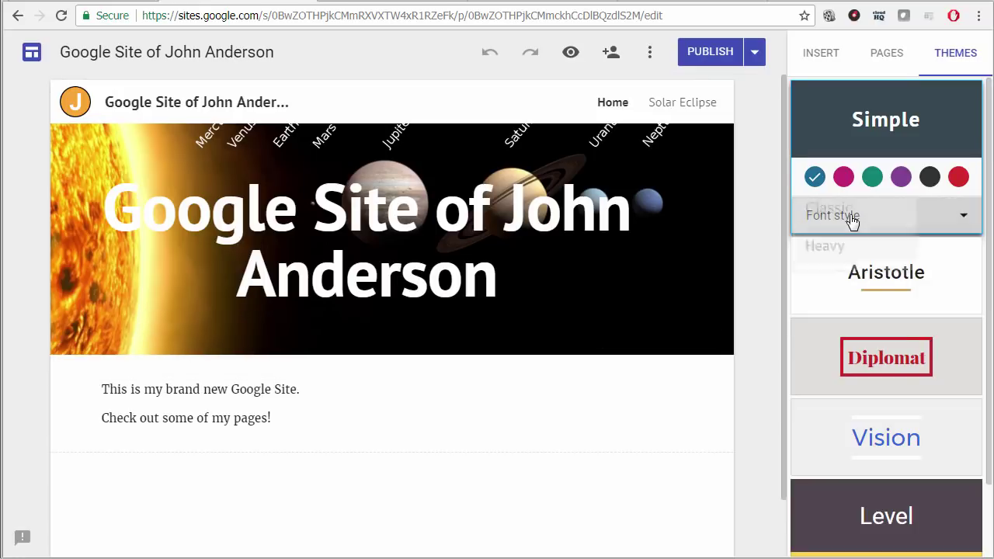
click(853, 225)
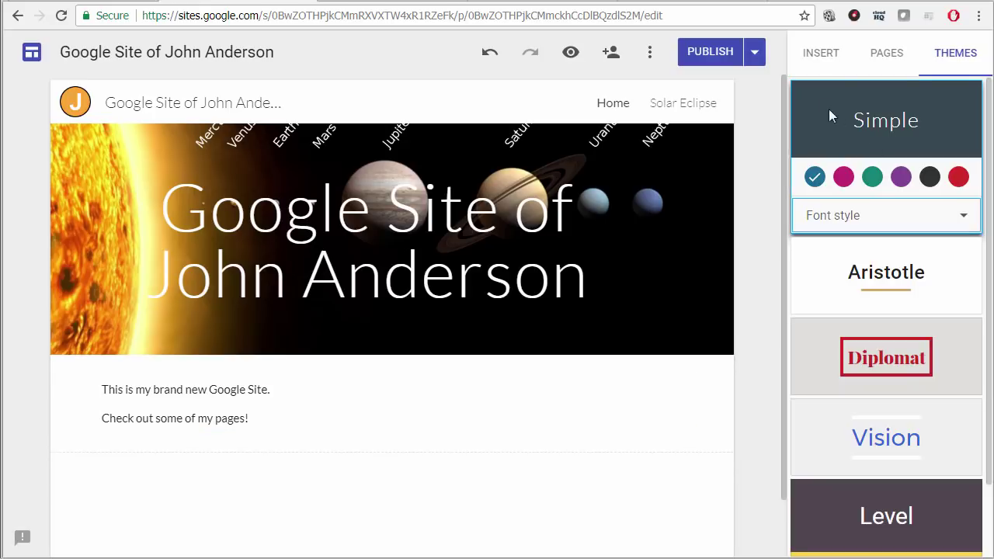
click(821, 56)
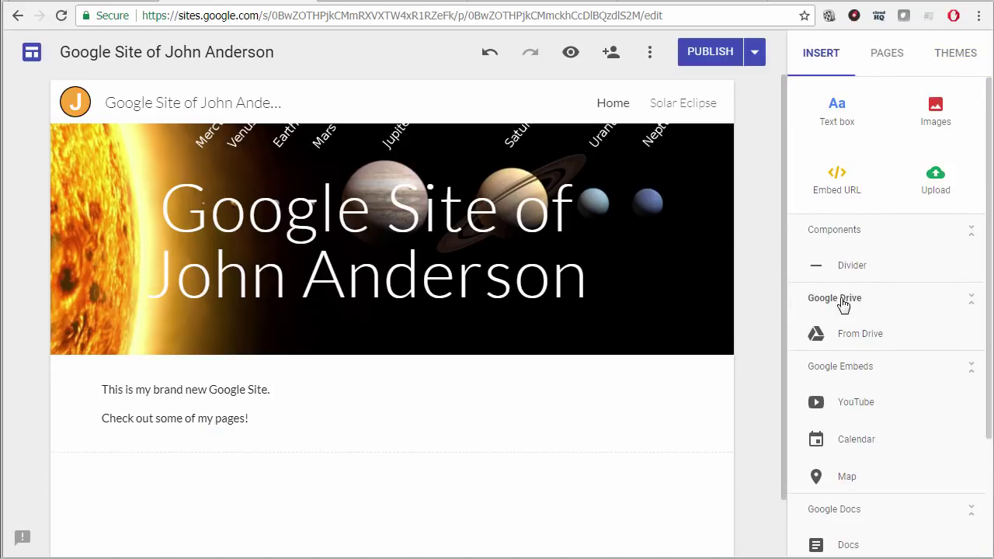
click(971, 233)
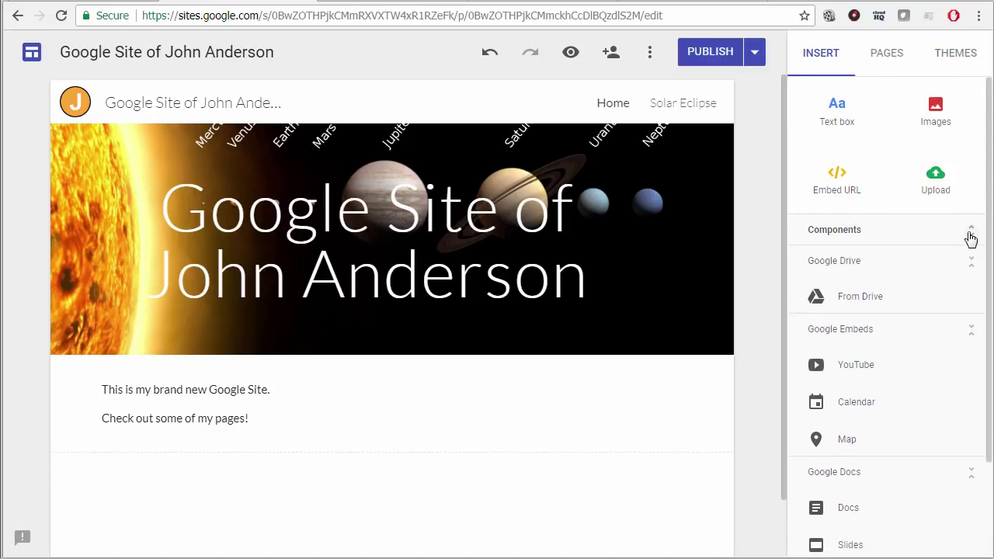
click(970, 233)
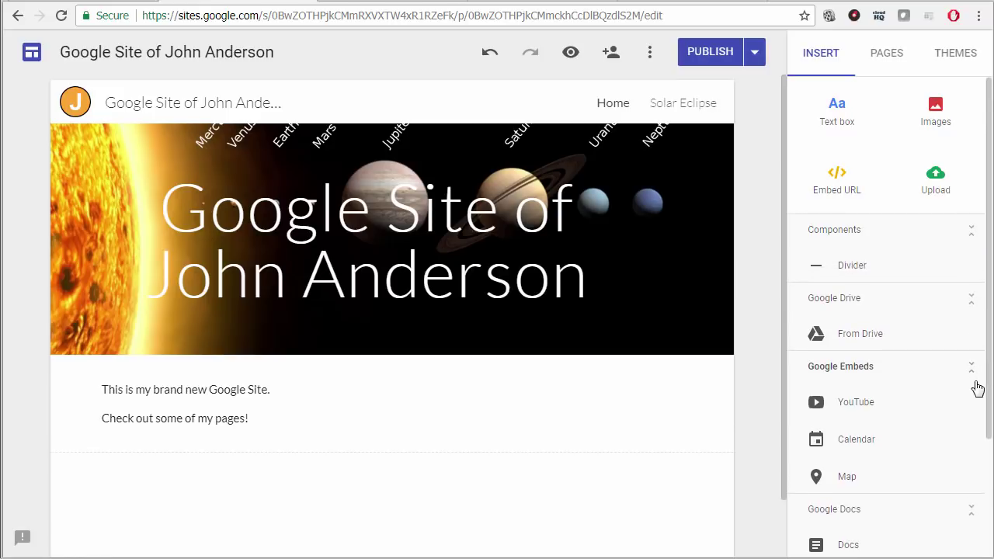
scroll(974, 407, down, 2)
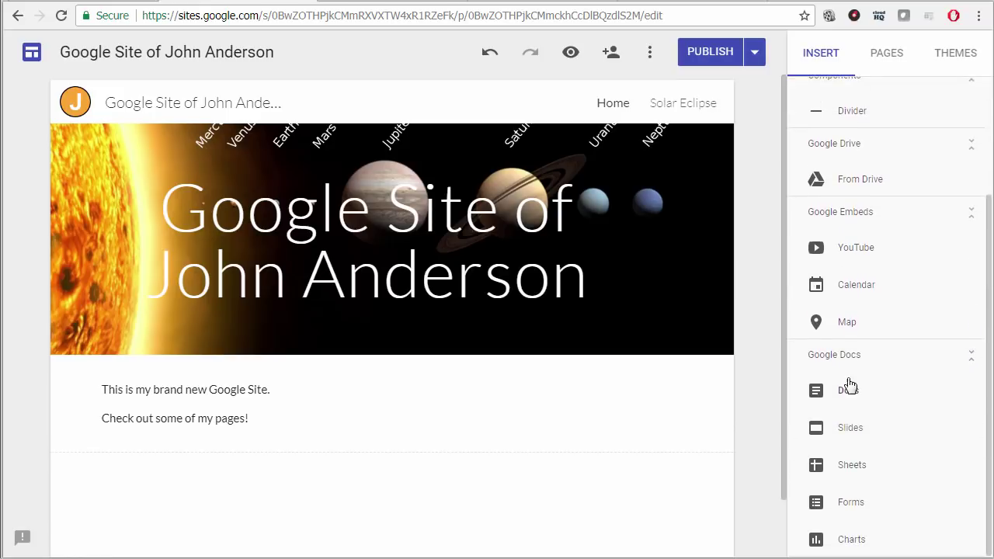
scroll(866, 424, up, 2)
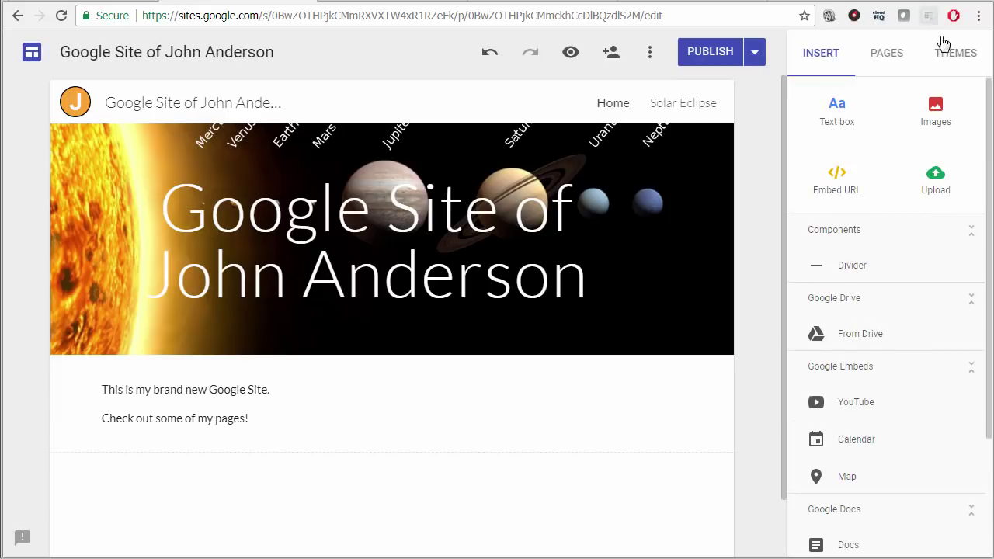
Step: Add a new page named Lunar Eclipse to the site
click(882, 57)
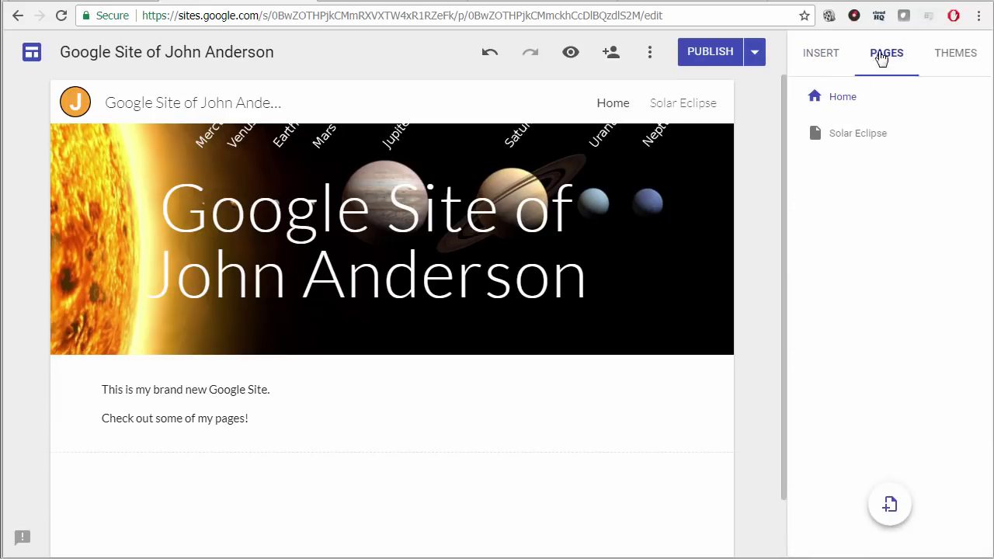
click(892, 507)
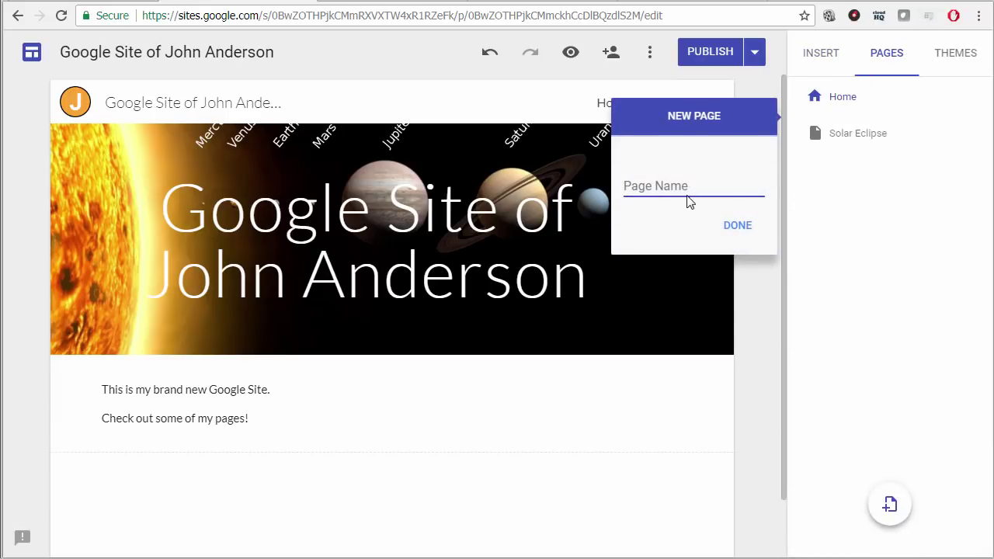
text(Lunar Eclipse)
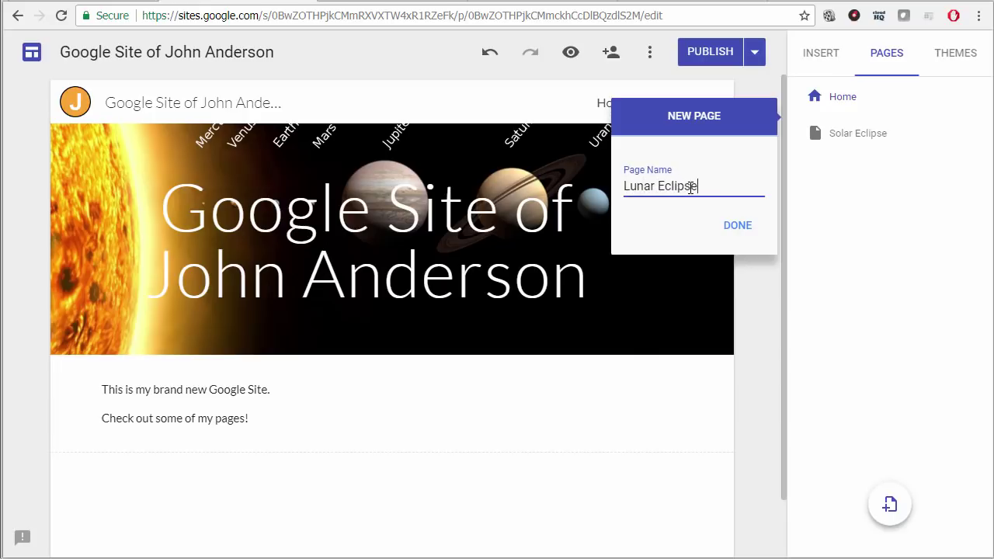
click(742, 227)
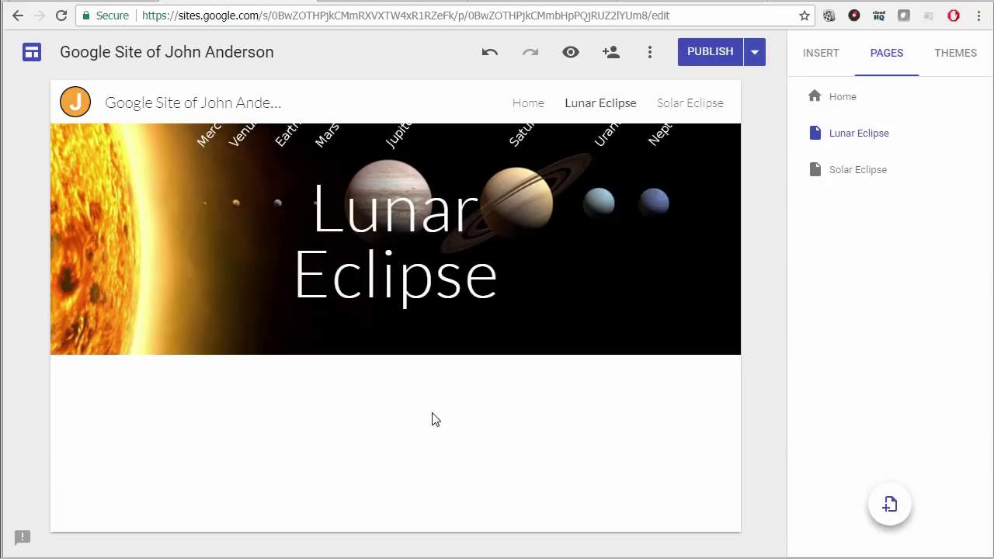
Step: Open the Solar Eclipse page in the editor and review its text and image layout
click(882, 173)
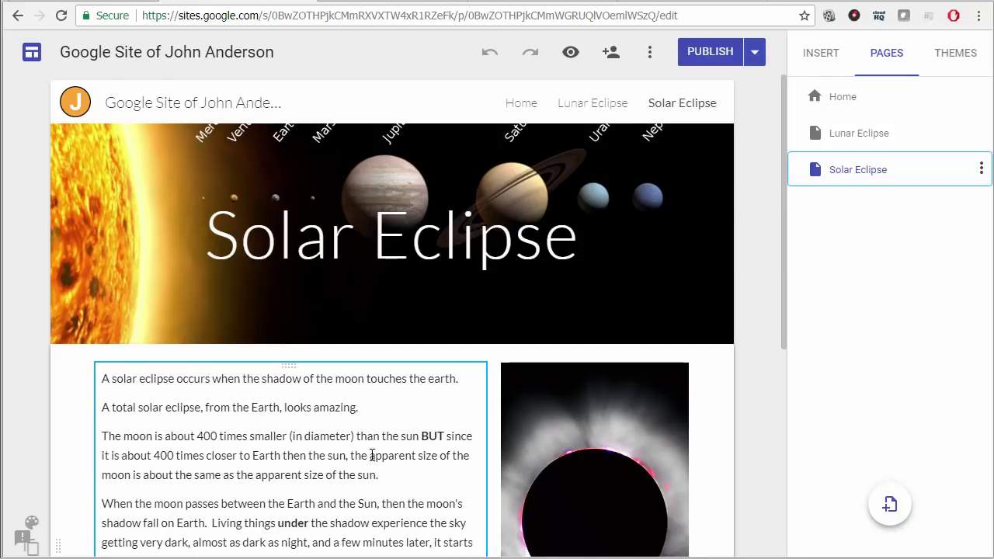
scroll(379, 481, down, 1)
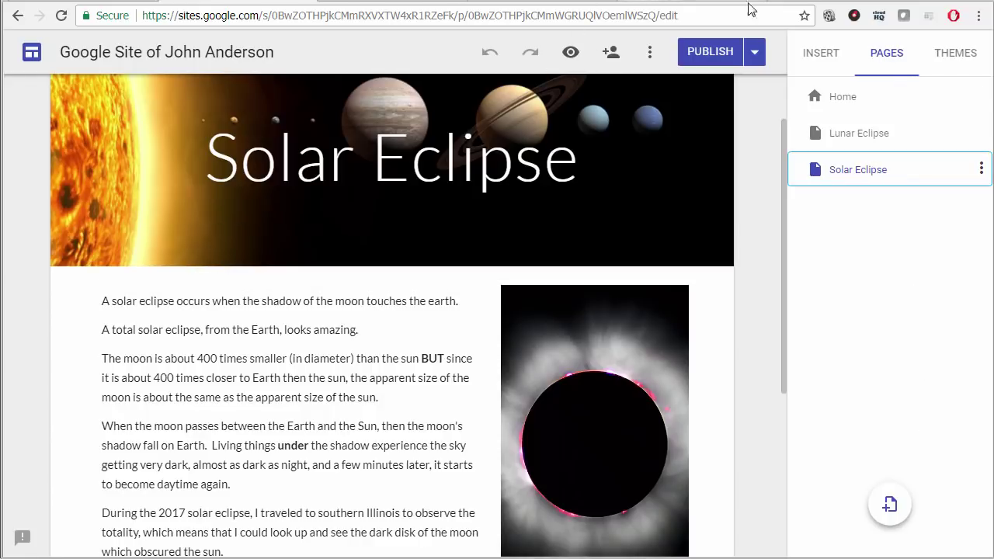
Step: Search the web for "lunar eclipse wikipedia" in another browser tab and open Wikipedia's main Lunar eclipse article
click(783, 5)
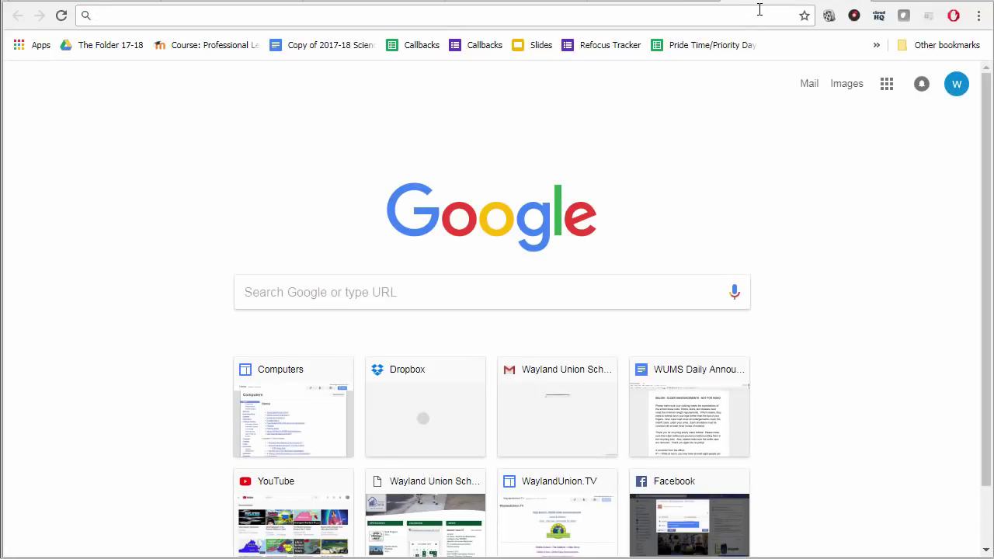
text(lun)
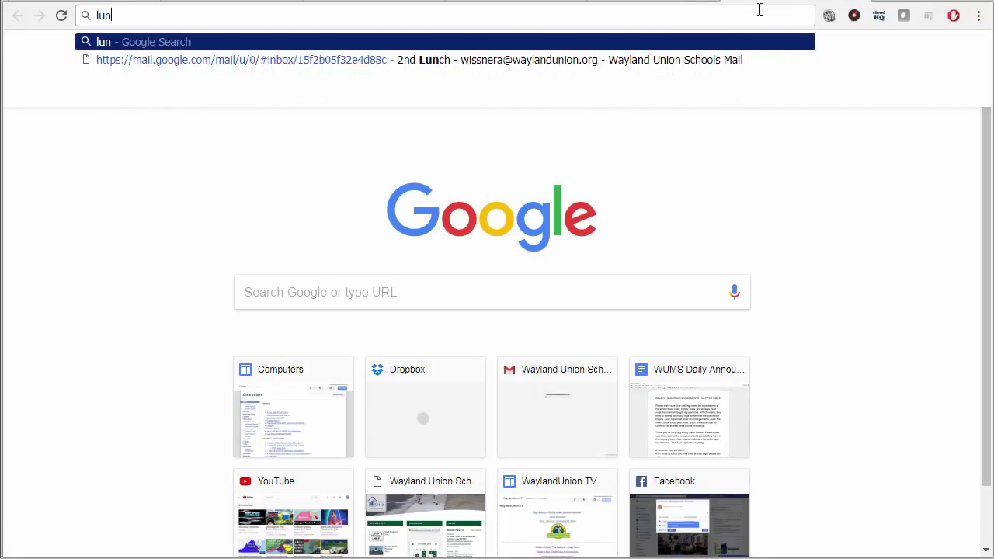
text(ar eclipse )
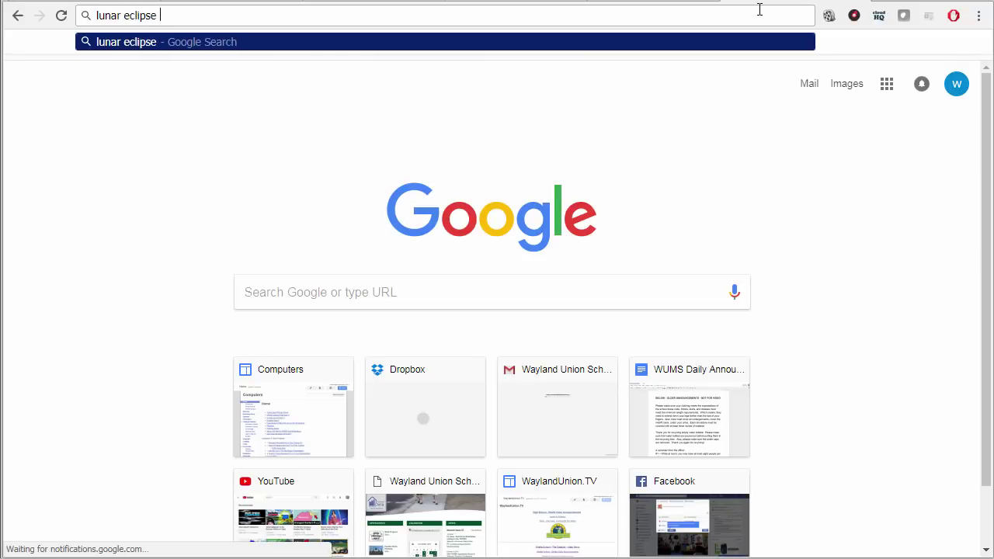
text(wikipedia)
key(Return)
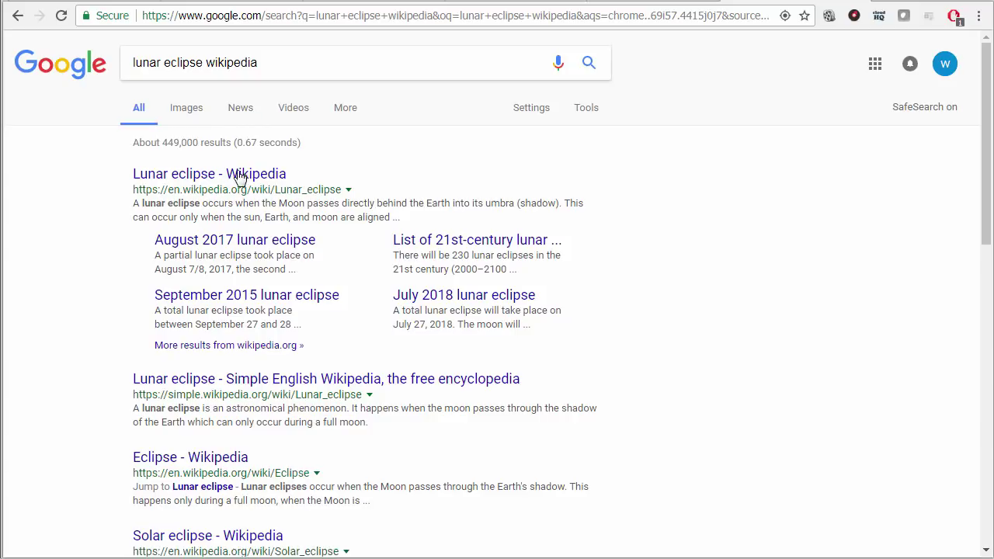
click(239, 178)
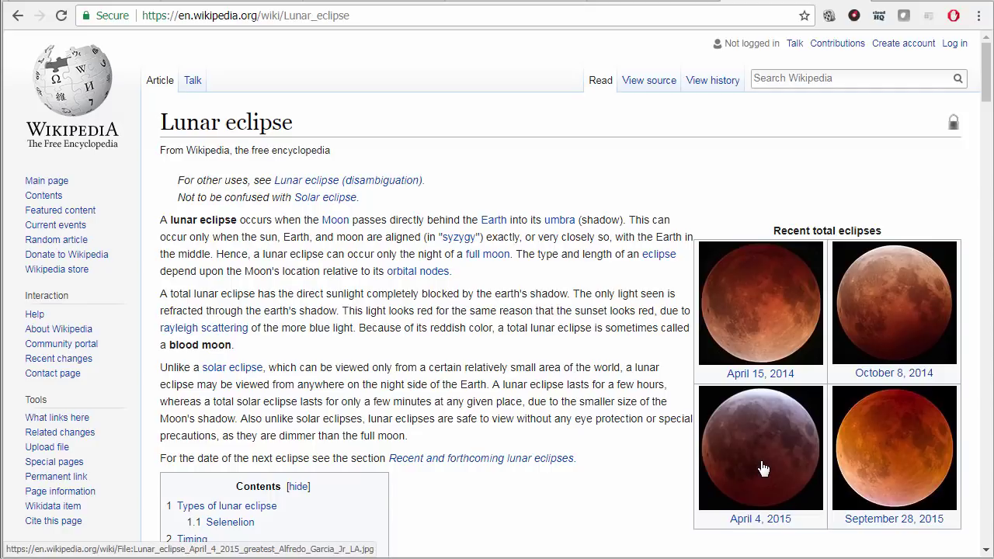
Step: Read through the Wikipedia Lunar eclipse article, examining its diagrams, photos and sections for page content
scroll(672, 363, down, 5)
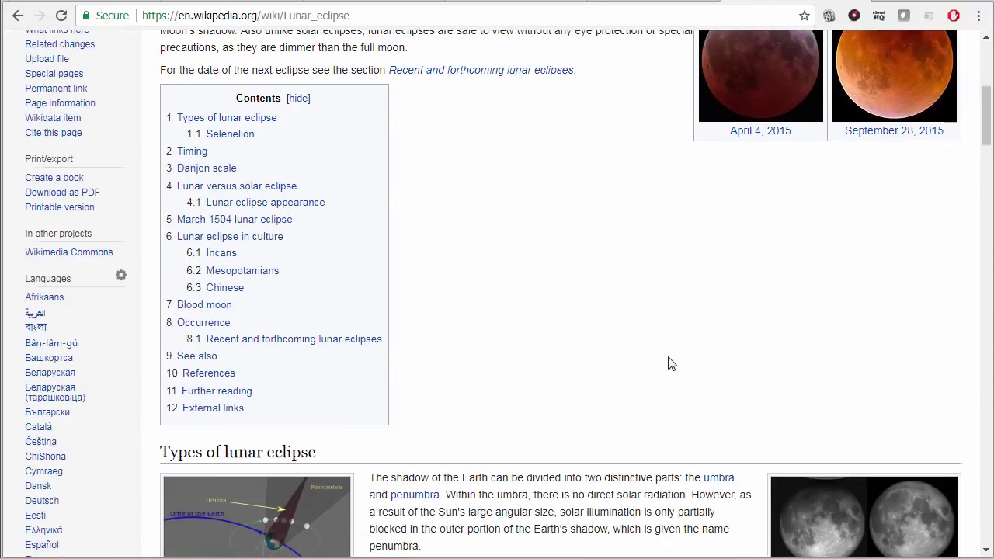
scroll(486, 365, down, 3)
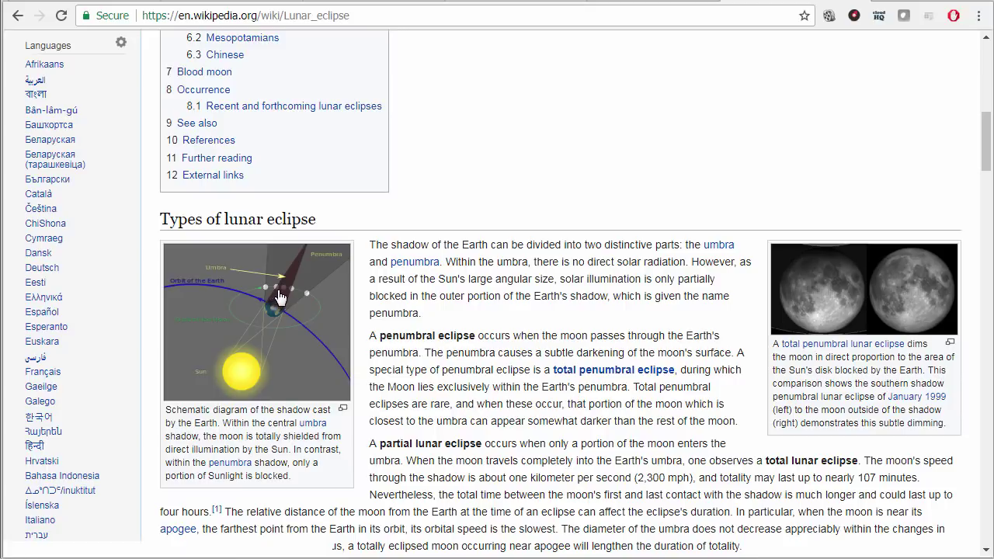
scroll(414, 303, down, 5)
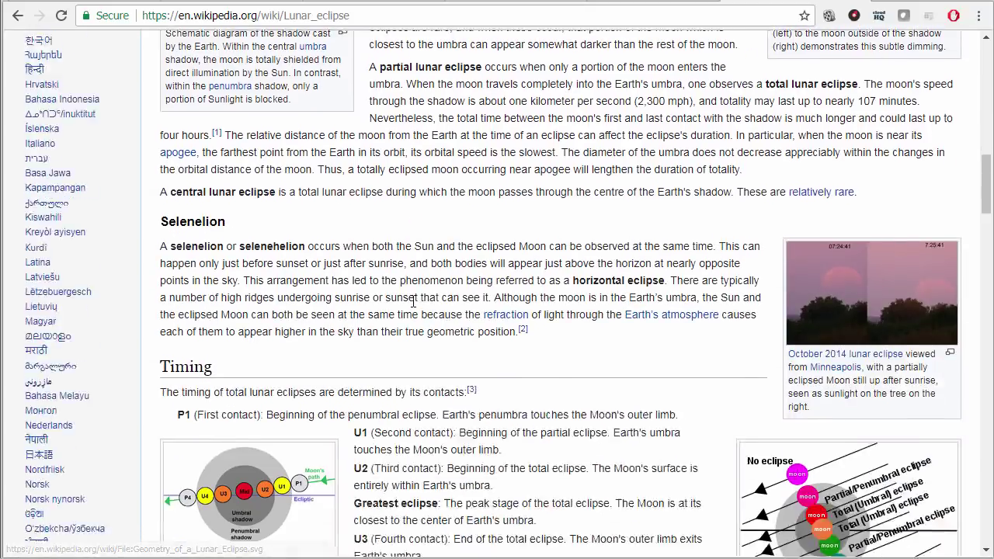
scroll(413, 302, down, 1)
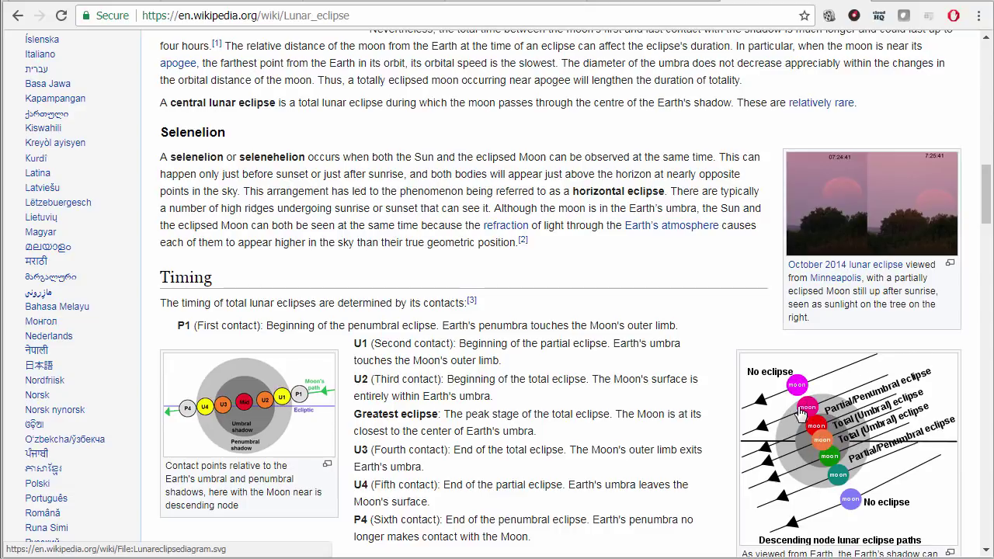
scroll(805, 408, down, 5)
scroll(804, 408, down, 1)
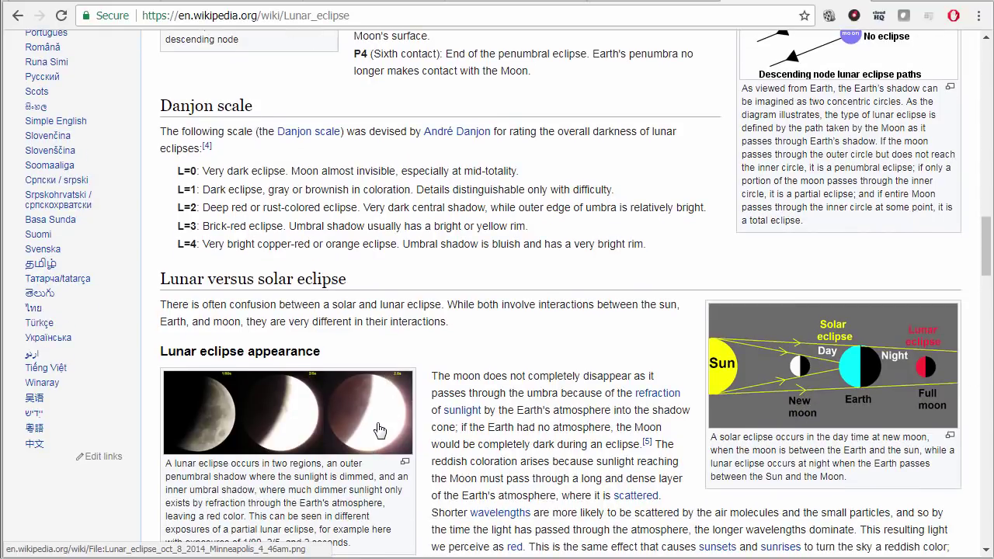
scroll(381, 432, down, 4)
scroll(631, 316, down, 12)
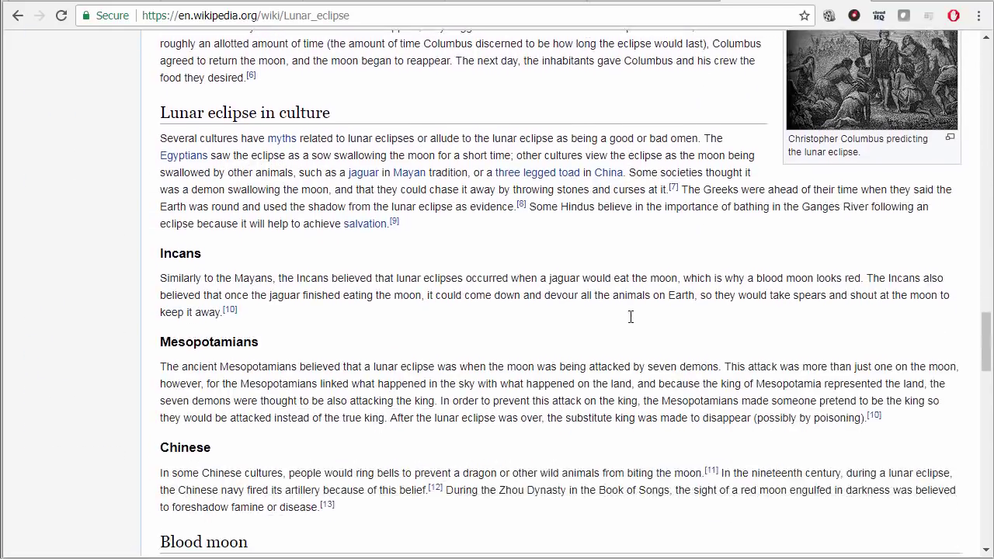
scroll(631, 316, down, 3)
scroll(630, 318, up, 18)
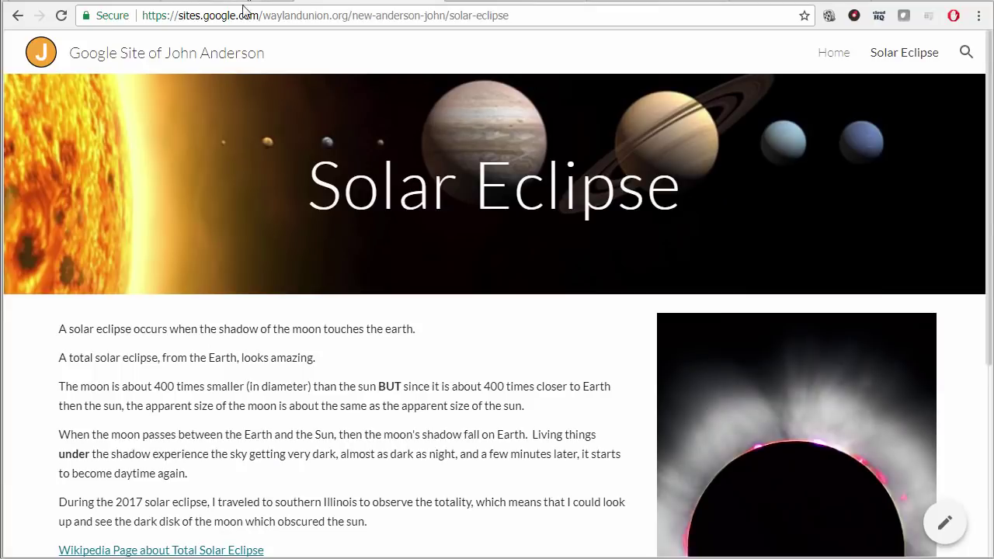
Step: Review the published Solar Eclipse page and its links, and compare it with the open Wikipedia article on solar eclipses
scroll(522, 300, down, 4)
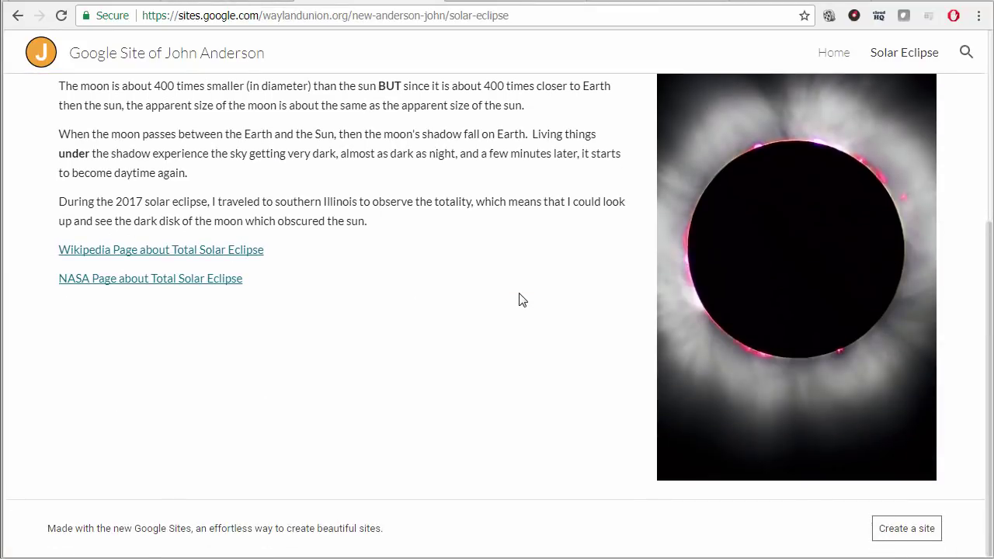
scroll(522, 300, up, 4)
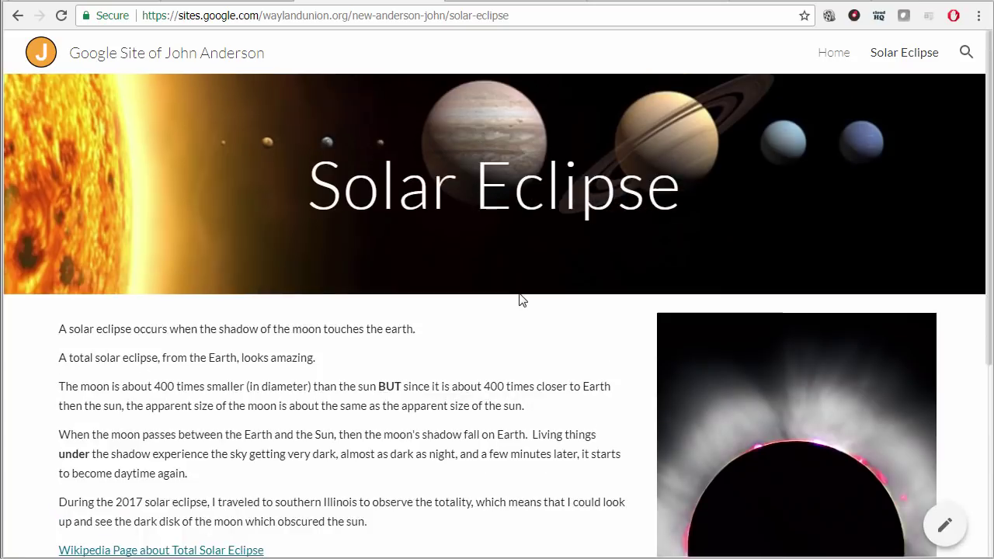
click(519, 4)
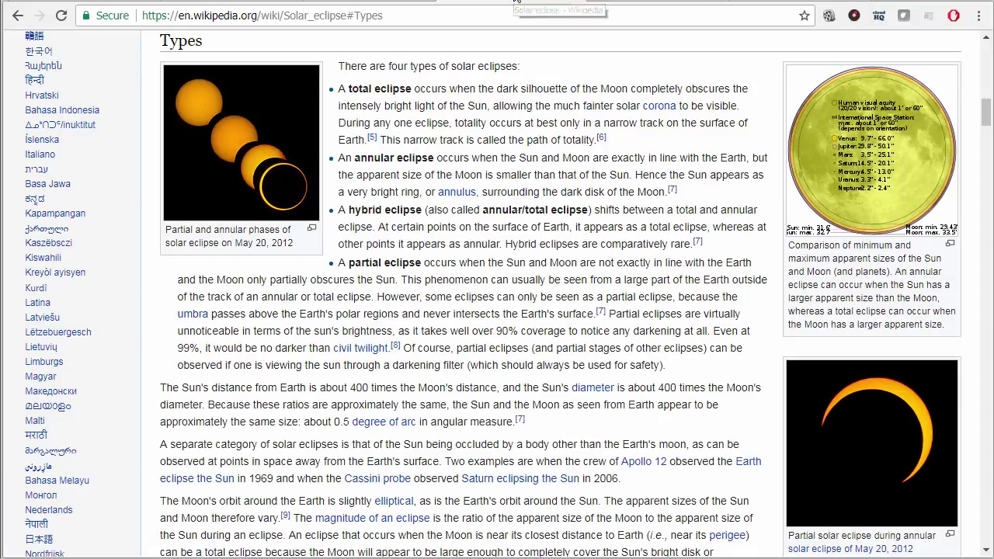
click(638, 4)
click(519, 4)
click(388, 4)
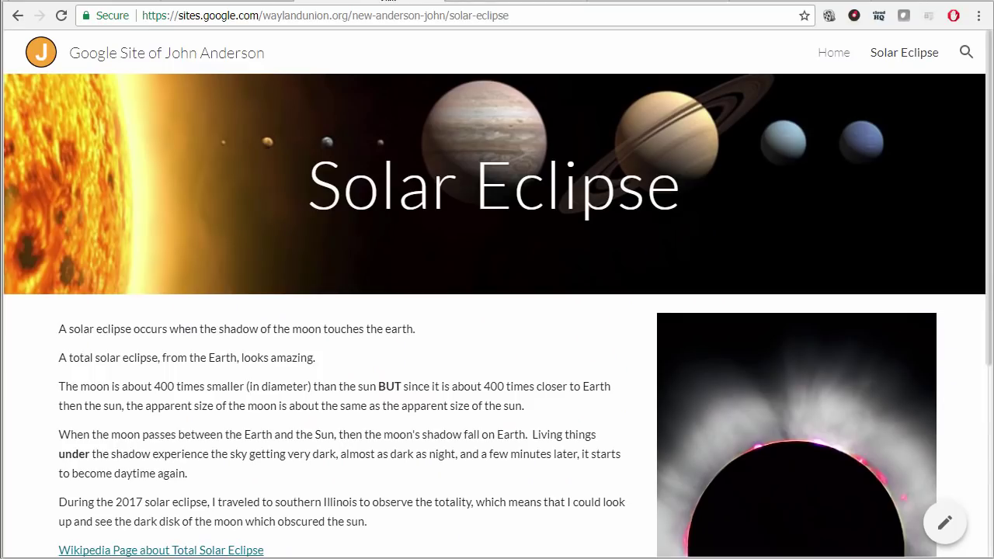
Step: Return to the site editor and open the Lunar Eclipse page for editing
click(239, 2)
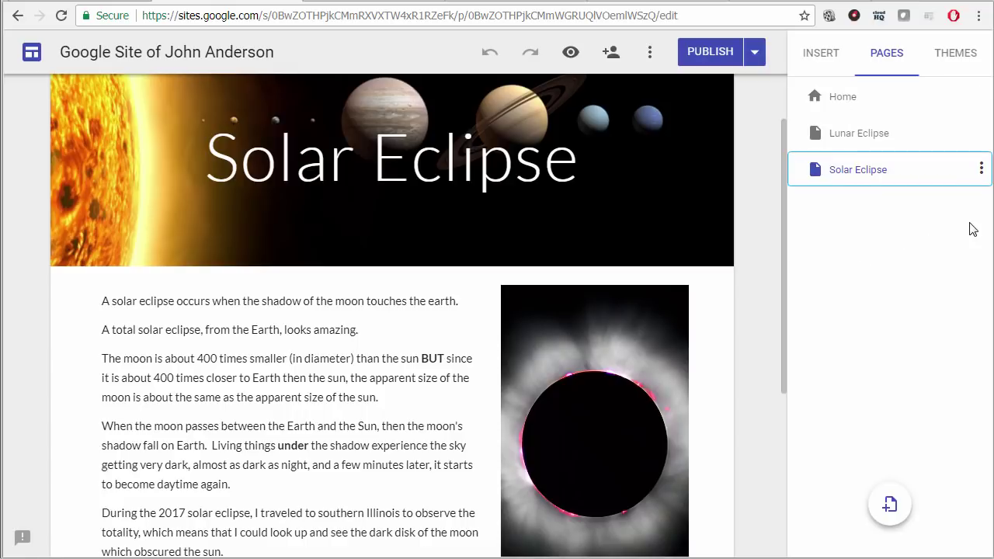
mouse_move(368, 246)
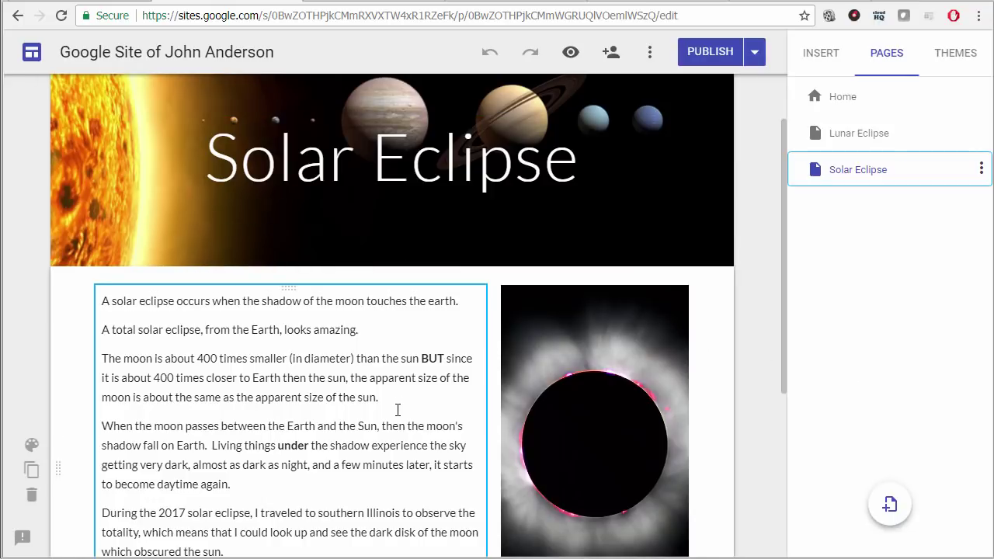
double_click(876, 135)
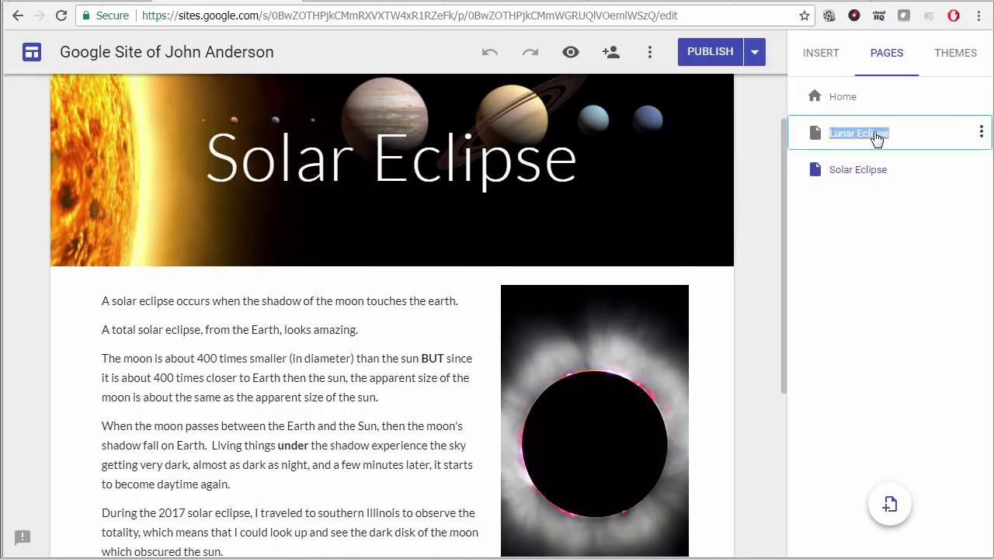